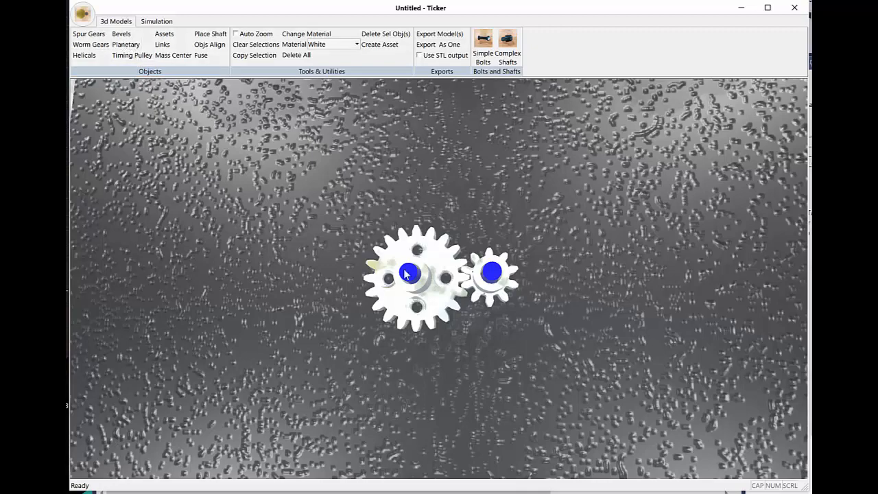
Step: Examine the meshed large gear and pinion on their blue shafts from several tilts and distances
{"action": "mouse_move", "coordinate": [445, 334]}
{"action": "middle_mouse_down"}
{"action": "mouse_move", "coordinate": [445, 275]}
{"action": "mouse_move", "coordinate": [448, 334]}
{"action": "middle_mouse_up"}
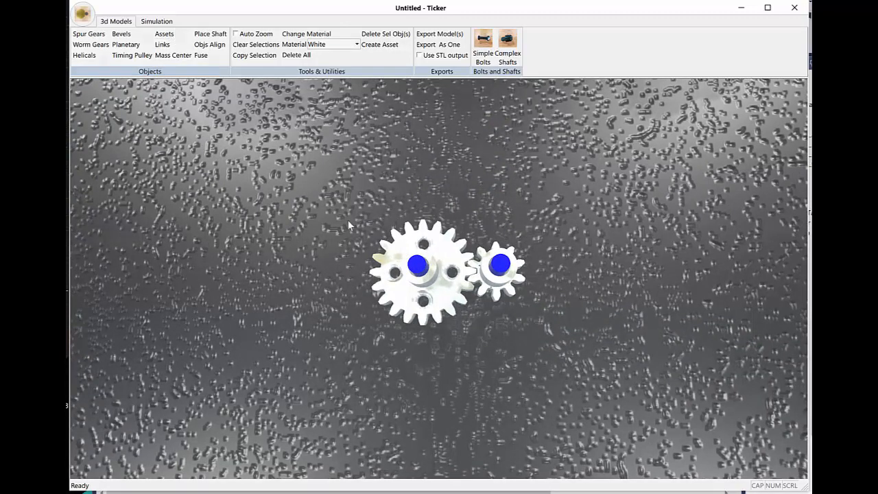
{"action": "middle_click_drag", "start_coordinate": [347, 219], "coordinate": [354, 179]}
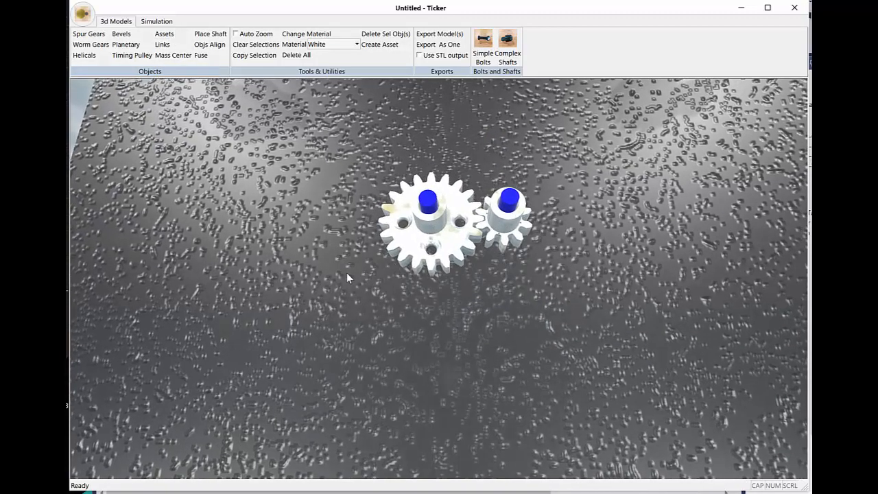
{"action": "scroll", "coordinate": [346, 272], "scroll_direction": "down", "scroll_amount": 2}
{"action": "mouse_move", "coordinate": [344, 264]}
{"action": "middle_mouse_down"}
{"action": "mouse_move", "coordinate": [346, 272]}
{"action": "mouse_move", "coordinate": [349, 252]}
{"action": "middle_mouse_up"}
{"action": "scroll", "coordinate": [349, 252], "scroll_direction": "up", "scroll_amount": 3}
{"action": "scroll", "coordinate": [350, 252], "scroll_direction": "down", "scroll_amount": 1}
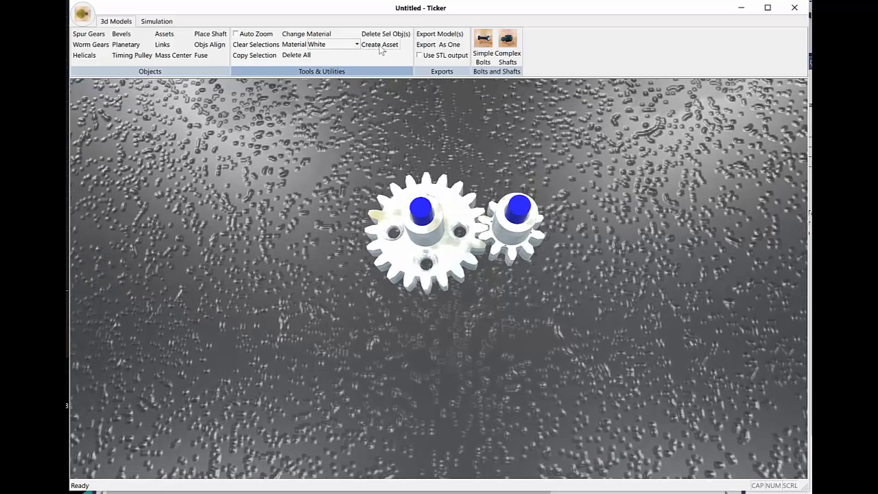
{"action": "scroll", "coordinate": [376, 176], "scroll_direction": "down", "scroll_amount": 2}
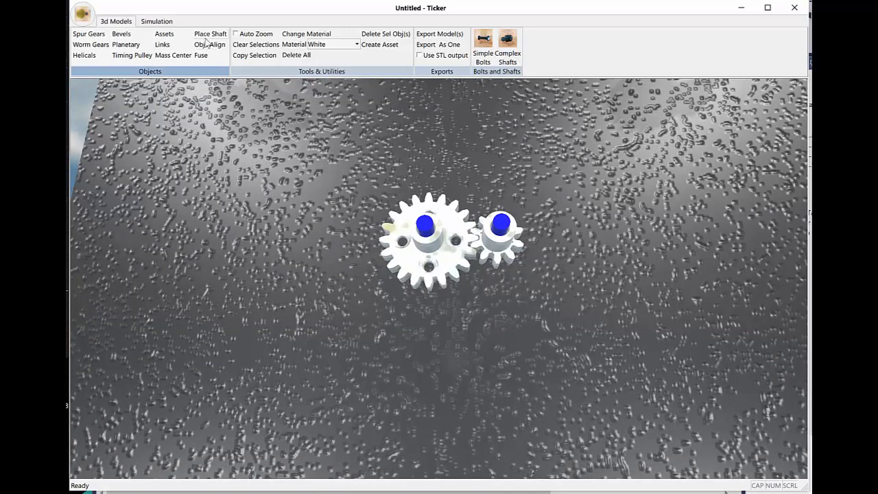
{"action": "scroll", "coordinate": [416, 298], "scroll_direction": "up", "scroll_amount": 4}
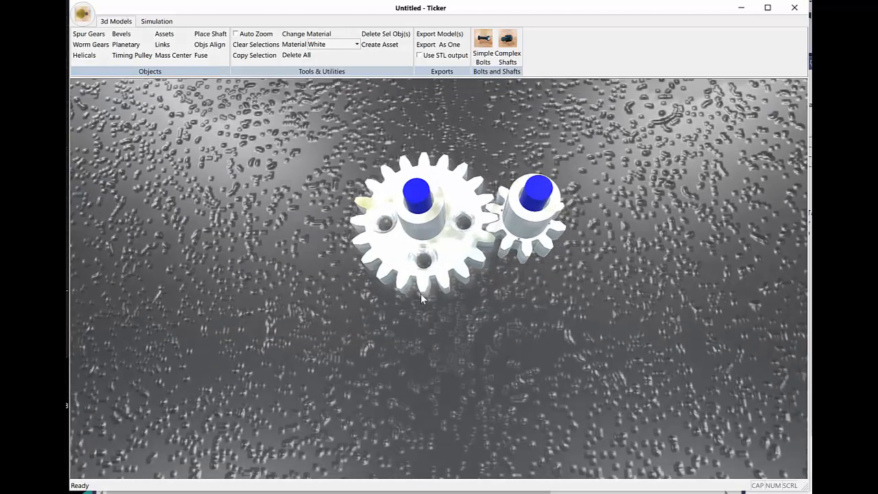
{"action": "scroll", "coordinate": [420, 289], "scroll_direction": "down", "scroll_amount": 3}
{"action": "mouse_move", "coordinate": [420, 283]}
{"action": "middle_mouse_down"}
{"action": "mouse_move", "coordinate": [421, 330]}
{"action": "mouse_move", "coordinate": [421, 292]}
{"action": "middle_mouse_up"}
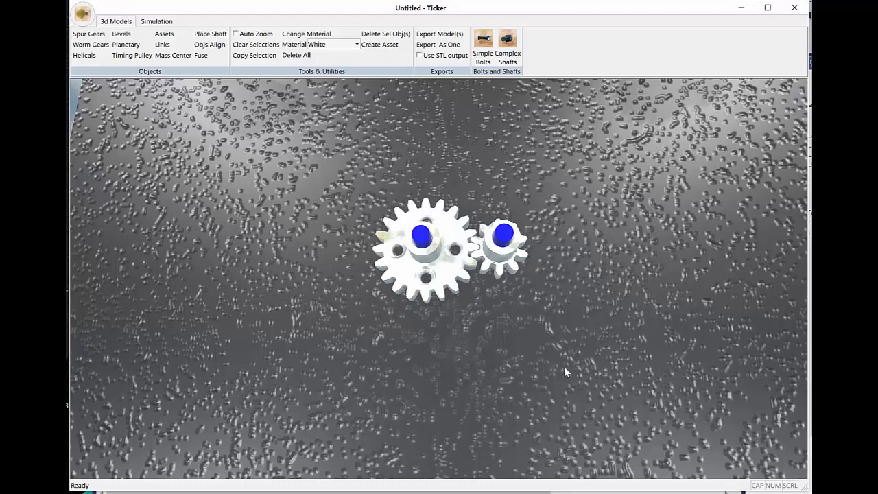
{"action": "mouse_move", "coordinate": [564, 367]}
{"action": "middle_mouse_down"}
{"action": "mouse_move", "coordinate": [546, 325]}
{"action": "mouse_move", "coordinate": [552, 359]}
{"action": "middle_mouse_up"}
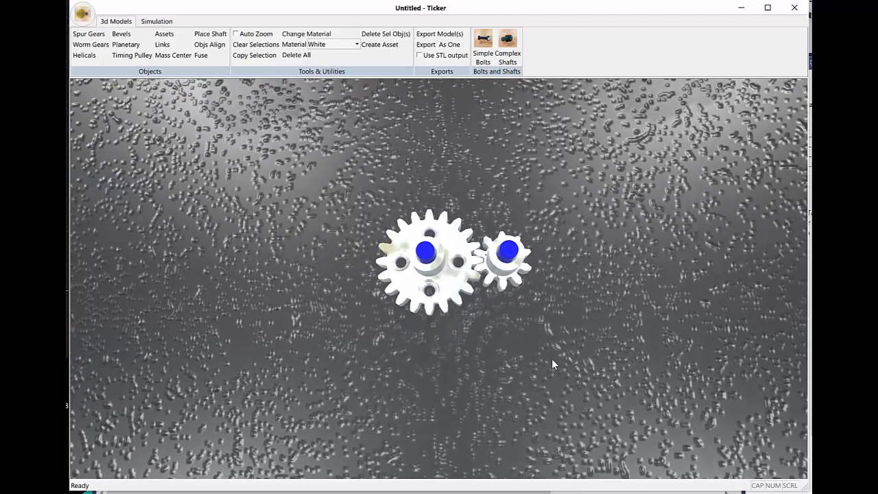
{"action": "scroll", "coordinate": [552, 357], "scroll_direction": "up", "scroll_amount": 2}
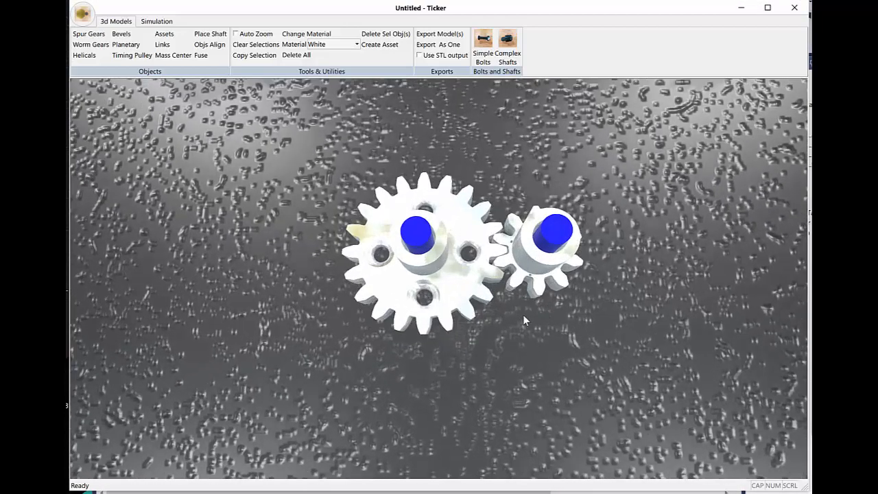
Step: Inspect the properties of the gear and the pinion, select both together, and clear the selection
{"action": "left_click", "coordinate": [478, 307]}
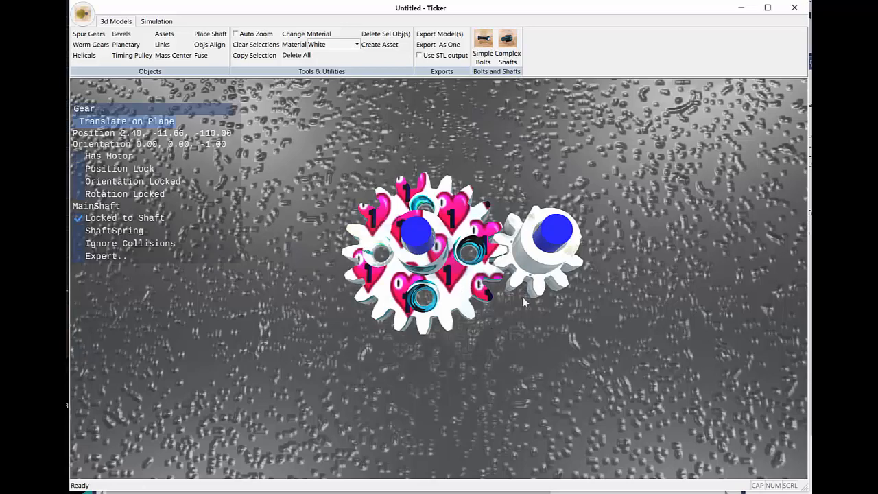
{"action": "left_click", "coordinate": [546, 273]}
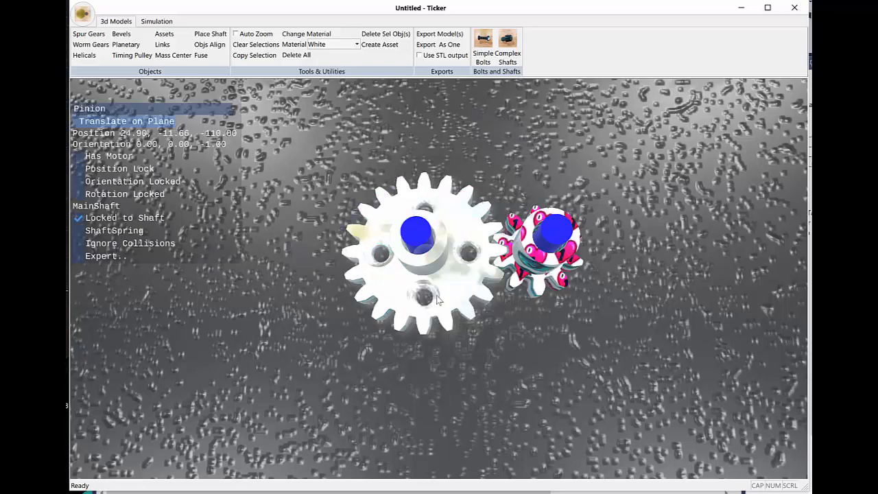
{"action": "left_click", "coordinate": [404, 276]}
{"action": "mouse_move", "coordinate": [433, 285]}
{"action": "middle_mouse_down"}
{"action": "mouse_move", "coordinate": [436, 229]}
{"action": "mouse_move", "coordinate": [435, 274]}
{"action": "middle_mouse_up"}
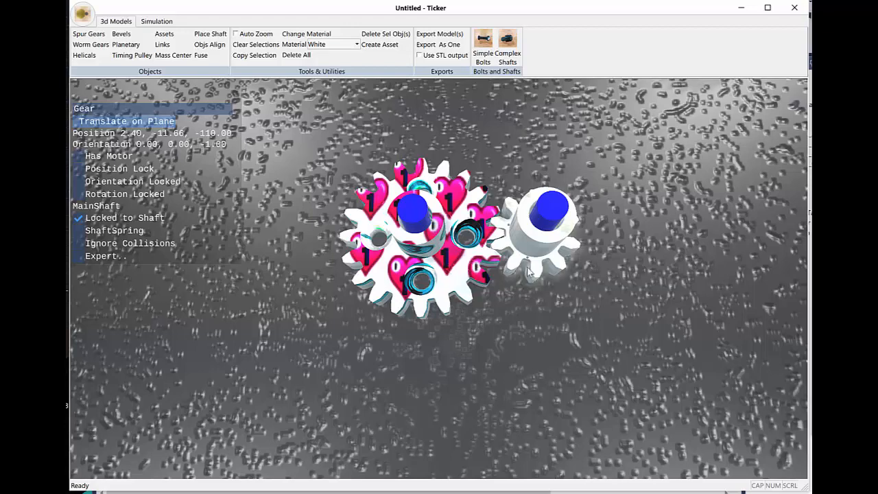
{"action": "left_click", "coordinate": [538, 259], "text": "ctrl"}
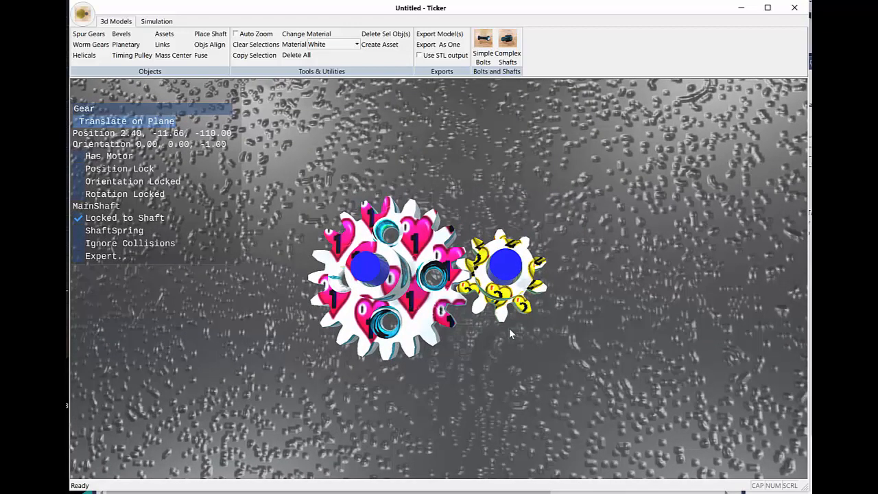
{"action": "left_click", "coordinate": [495, 323]}
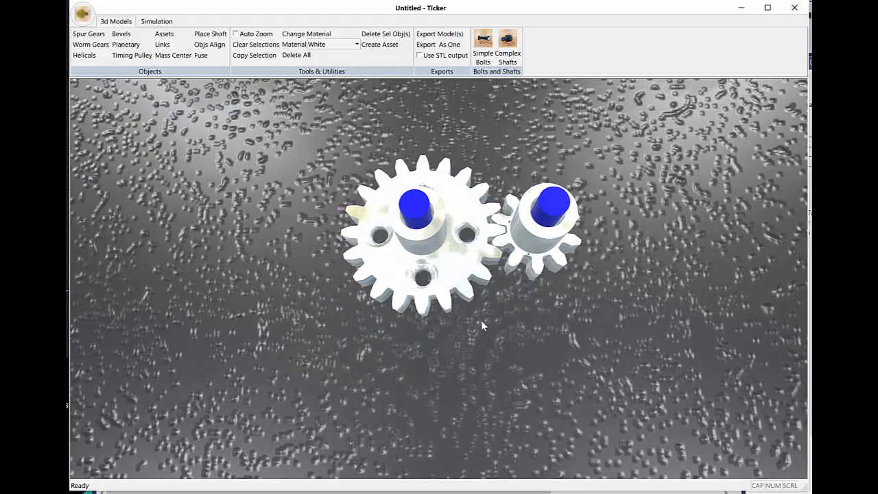
{"action": "scroll", "coordinate": [483, 320], "scroll_direction": "down", "scroll_amount": 2}
{"action": "scroll", "coordinate": [487, 317], "scroll_direction": "down", "scroll_amount": 2}
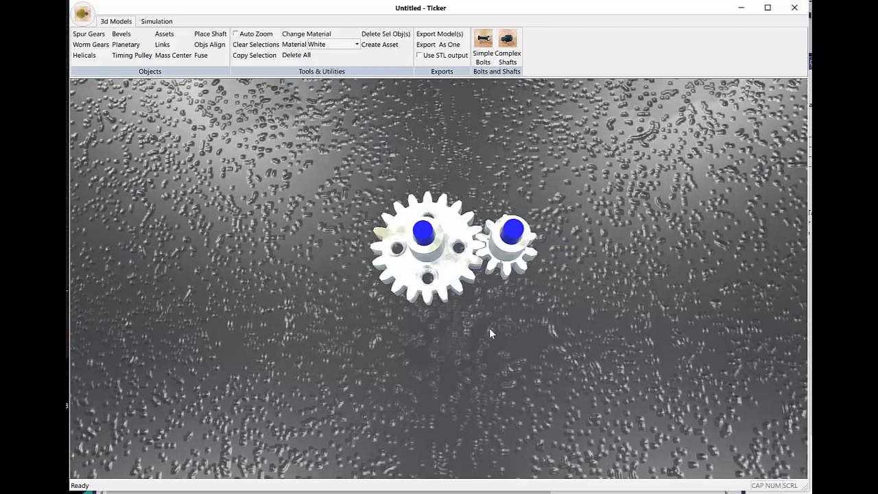
{"action": "scroll", "coordinate": [487, 330], "scroll_direction": "up", "scroll_amount": 3}
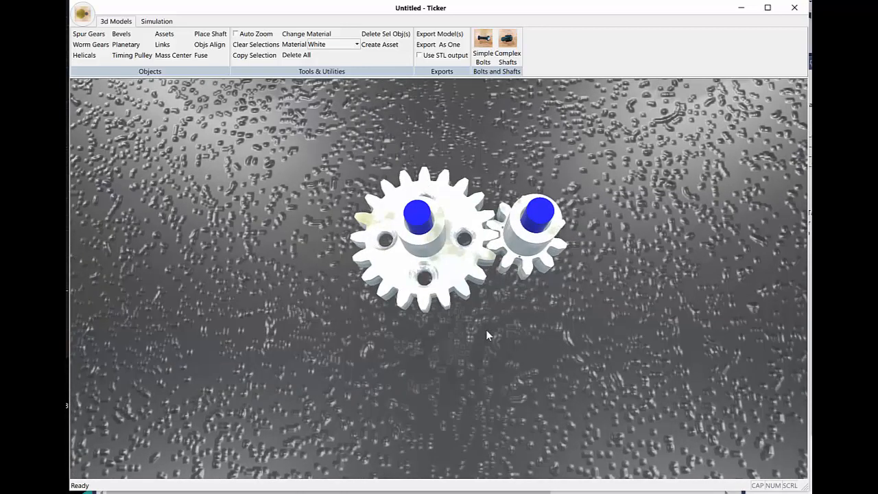
{"action": "scroll", "coordinate": [487, 330], "scroll_direction": "down", "scroll_amount": 2}
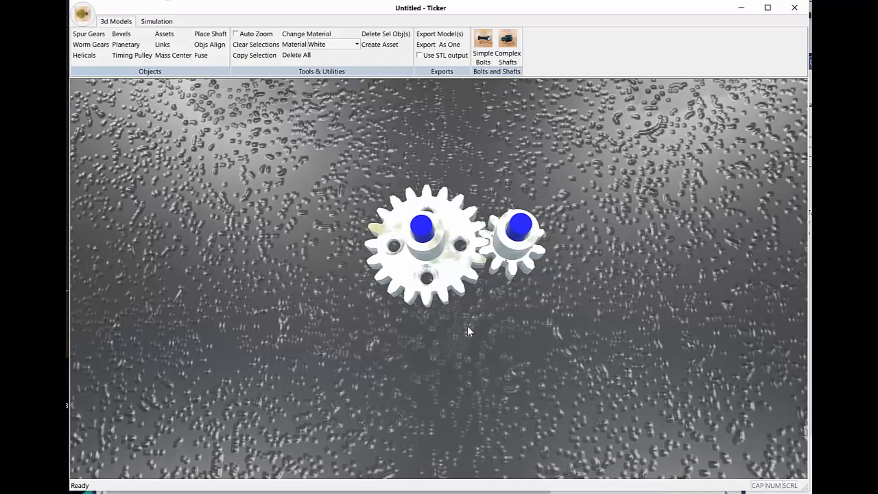
{"action": "scroll", "coordinate": [468, 326], "scroll_direction": "up", "scroll_amount": 2}
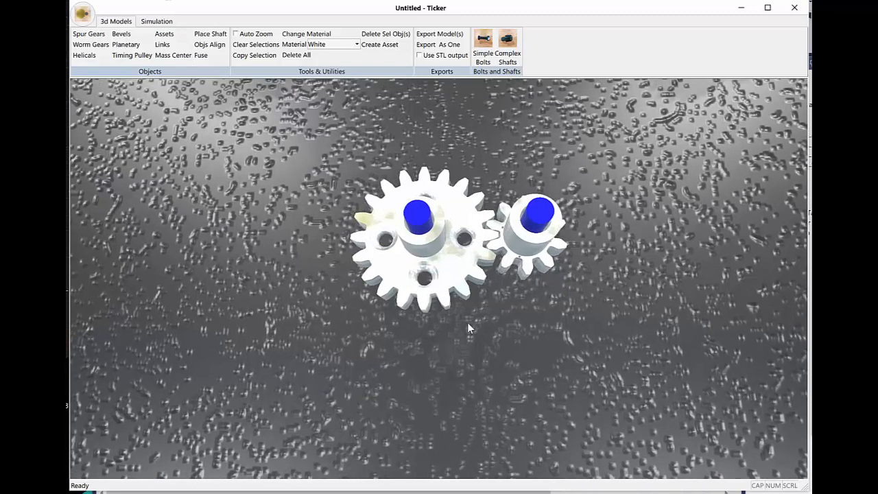
Step: Run the physics simulation of the unlocked gear pair with gravity enabled, and stop it
{"action": "left_click", "coordinate": [159, 22]}
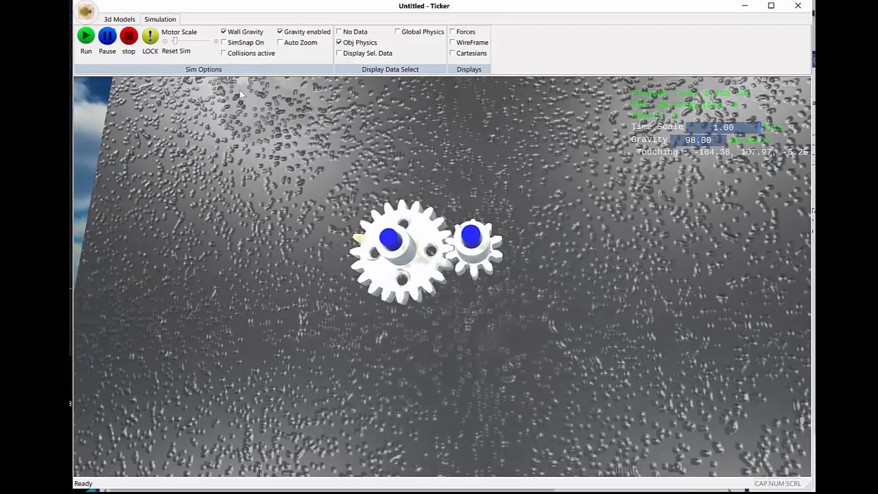
{"action": "left_click", "coordinate": [86, 37]}
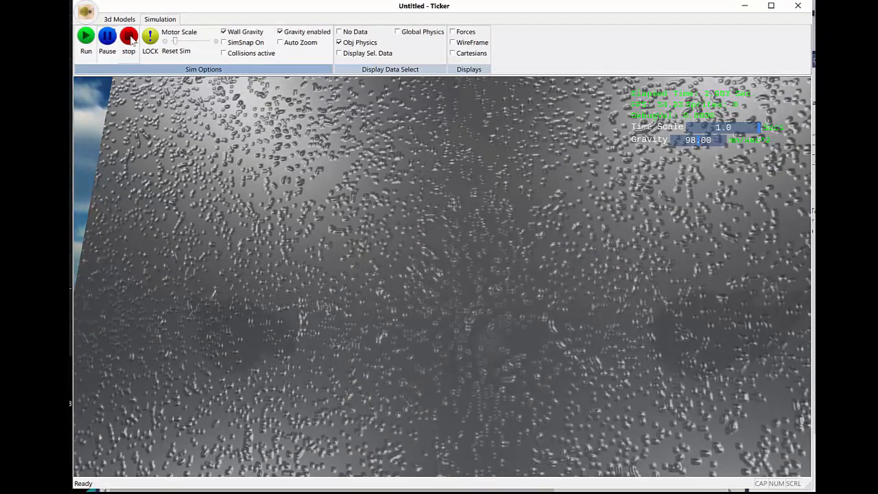
{"action": "left_click", "coordinate": [128, 37]}
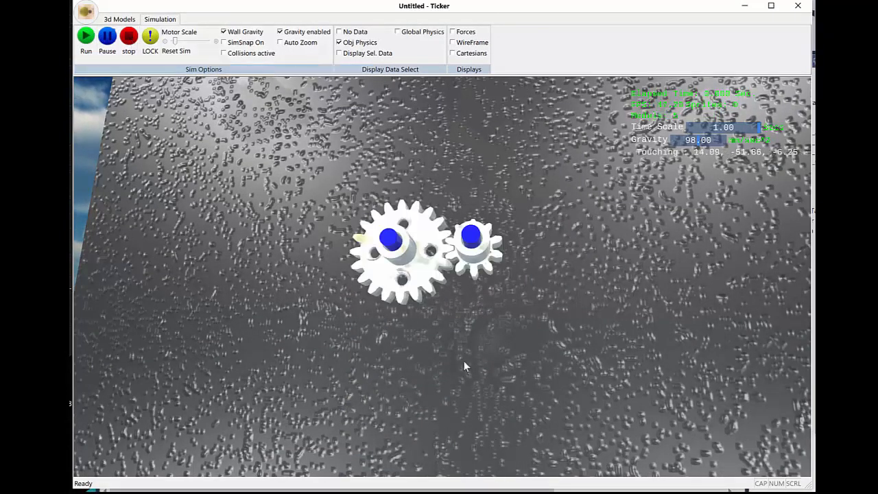
Step: Examine how the gear, pinion and shafts sit in front of the wall from the front and side
{"action": "mouse_move", "coordinate": [467, 335]}
{"action": "middle_mouse_down"}
{"action": "mouse_move", "coordinate": [472, 388]}
{"action": "mouse_move", "coordinate": [492, 348]}
{"action": "mouse_move", "coordinate": [480, 351]}
{"action": "mouse_move", "coordinate": [468, 334]}
{"action": "middle_mouse_up"}
{"action": "scroll", "coordinate": [467, 335], "scroll_direction": "down", "scroll_amount": 2}
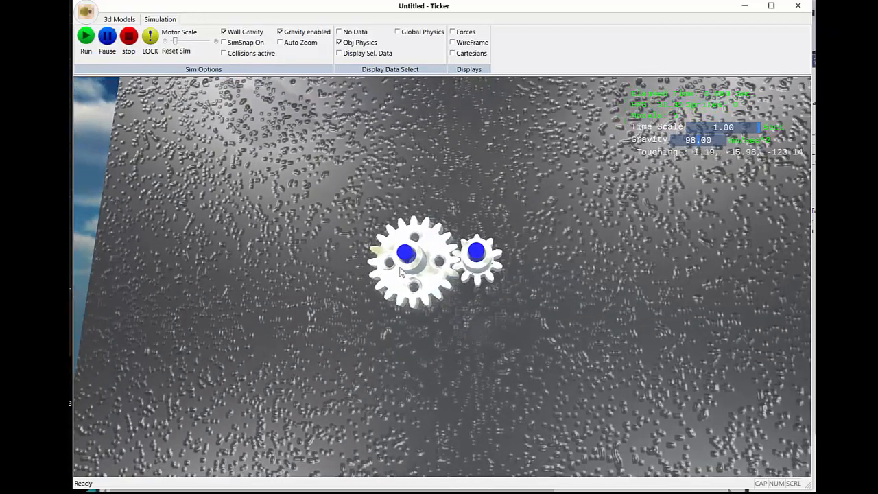
{"action": "middle_click_drag", "start_coordinate": [447, 327], "coordinate": [449, 322]}
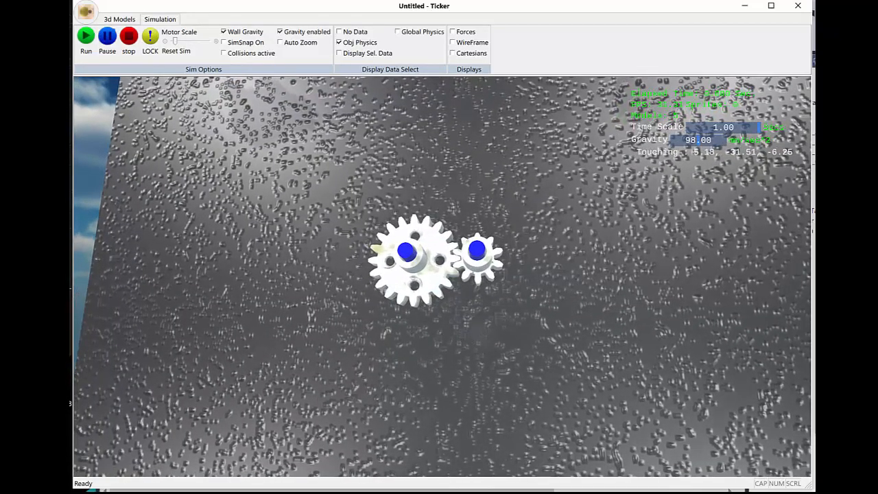
{"action": "left_click", "coordinate": [425, 293]}
{"action": "left_click", "coordinate": [482, 319]}
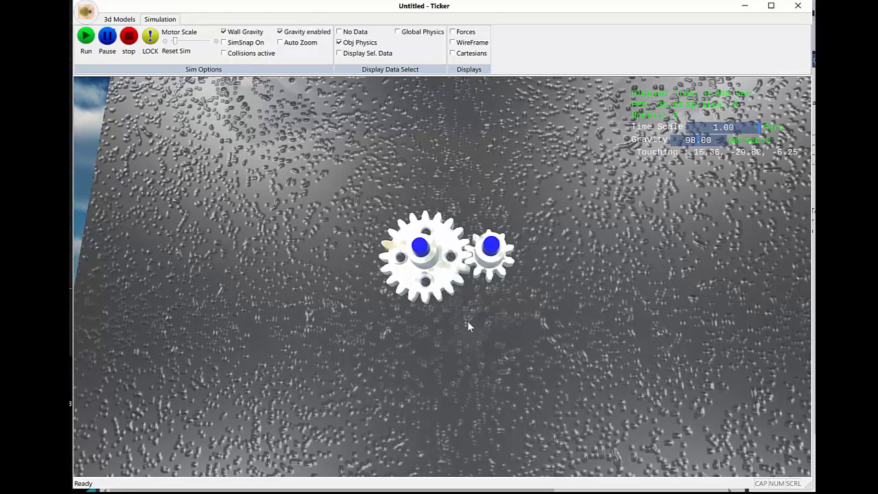
{"action": "middle_click_drag", "start_coordinate": [468, 321], "coordinate": [347, 277]}
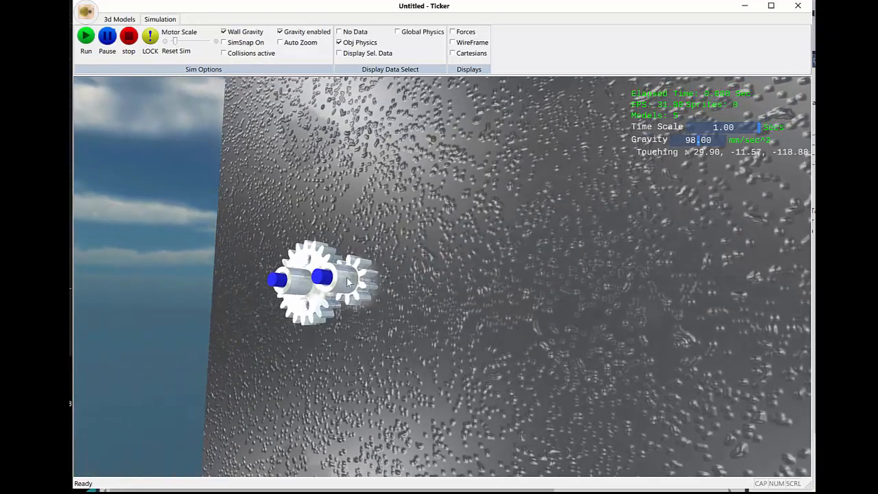
{"action": "middle_click_drag", "start_coordinate": [423, 284], "coordinate": [404, 255]}
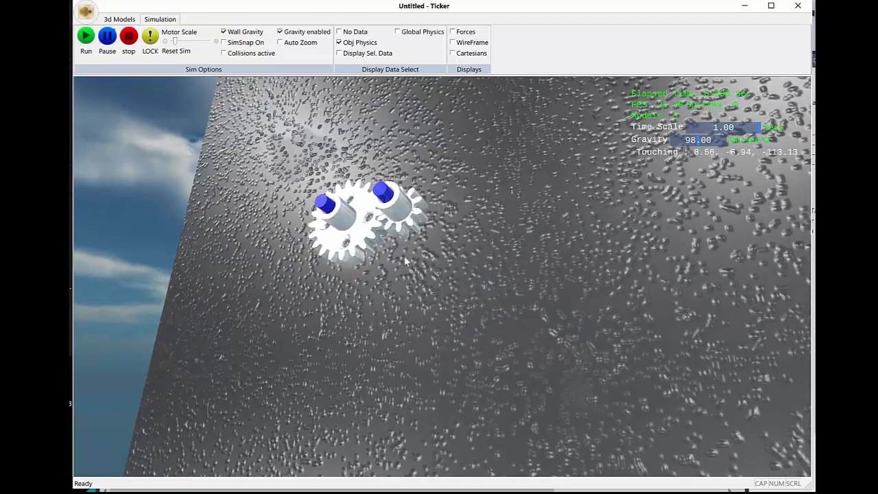
{"action": "middle_click_drag", "start_coordinate": [412, 295], "coordinate": [434, 279]}
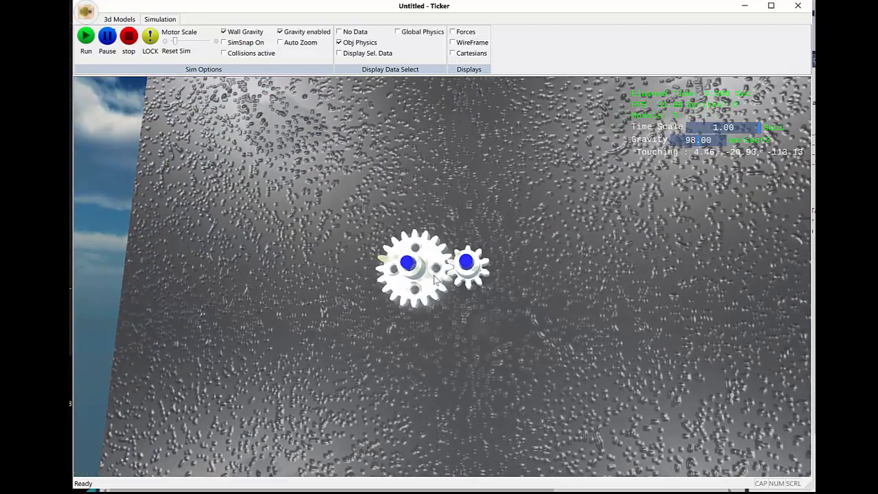
{"action": "middle_click_drag", "start_coordinate": [419, 315], "coordinate": [442, 331]}
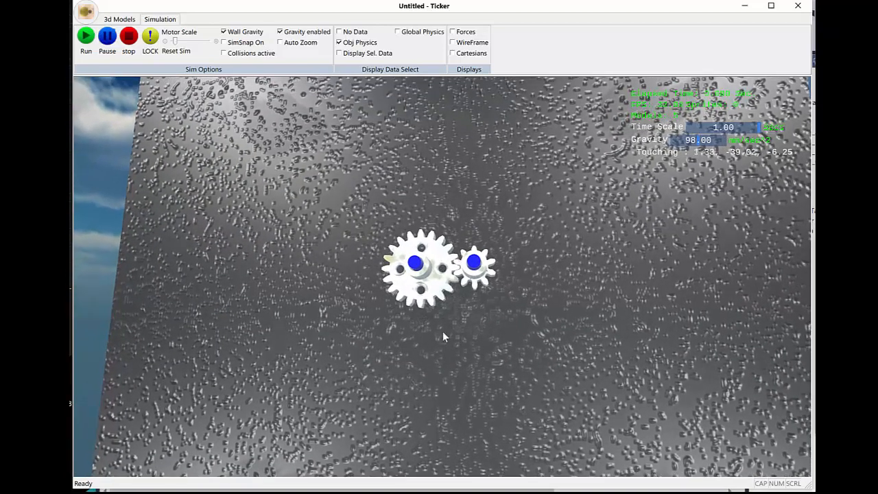
{"action": "scroll", "coordinate": [441, 329], "scroll_direction": "up", "scroll_amount": 5}
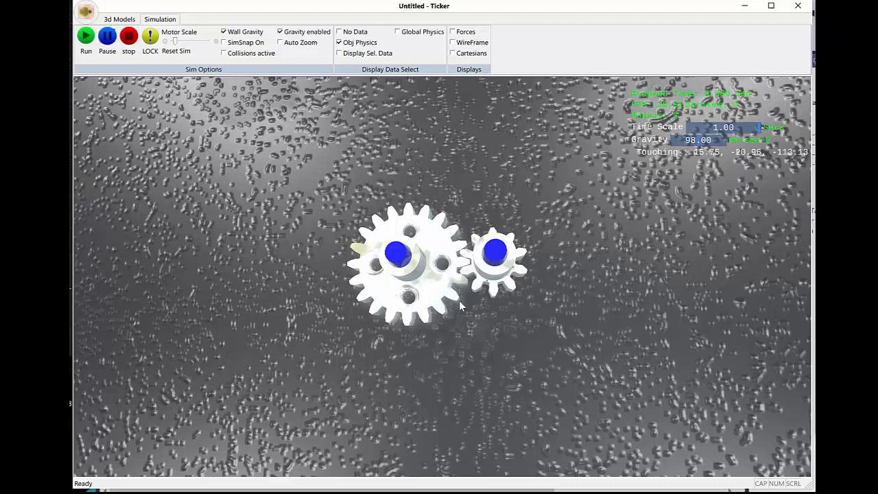
{"action": "scroll", "coordinate": [461, 306], "scroll_direction": "down", "scroll_amount": 2}
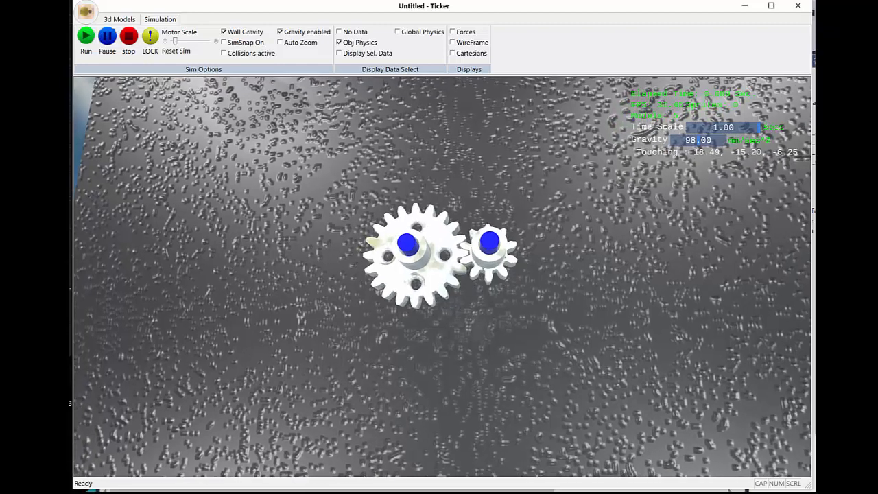
Step: Rerun the simulation to watch the unlocked gears and shafts under gravity, and stop it
{"action": "mouse_move", "coordinate": [461, 300]}
{"action": "middle_mouse_down"}
{"action": "mouse_move", "coordinate": [457, 311]}
{"action": "mouse_move", "coordinate": [470, 309]}
{"action": "middle_mouse_up"}
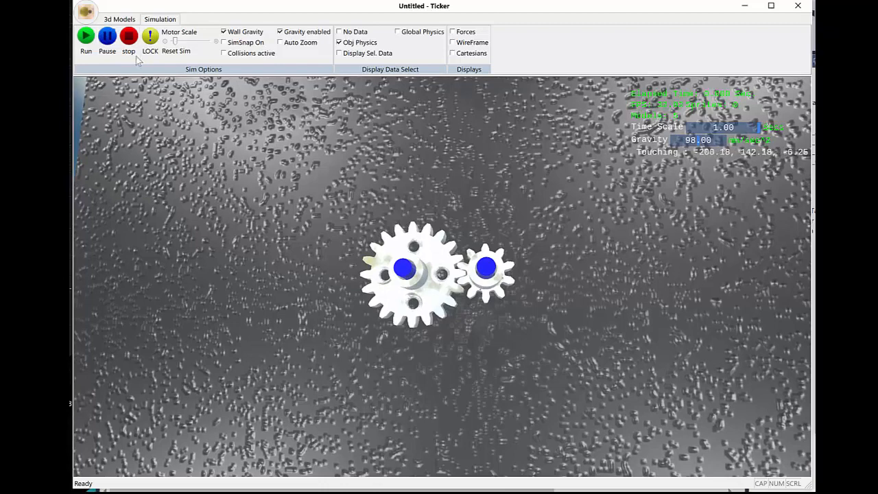
{"action": "left_click", "coordinate": [85, 38]}
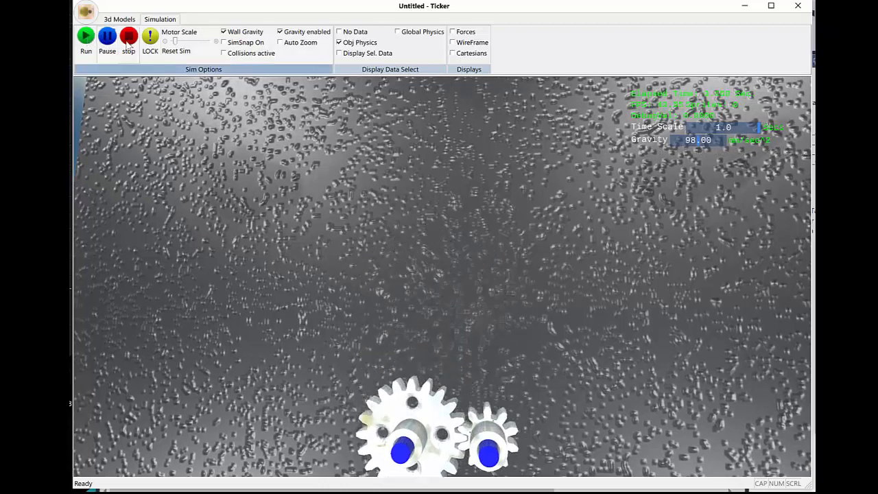
{"action": "left_click", "coordinate": [129, 38]}
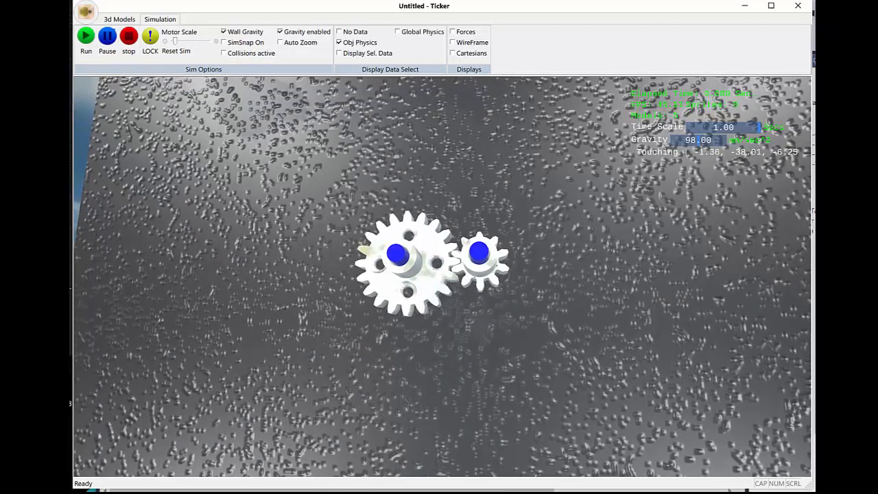
Step: Select the large gear and turn on its position lock
{"action": "scroll", "coordinate": [447, 341], "scroll_direction": "up", "scroll_amount": 3}
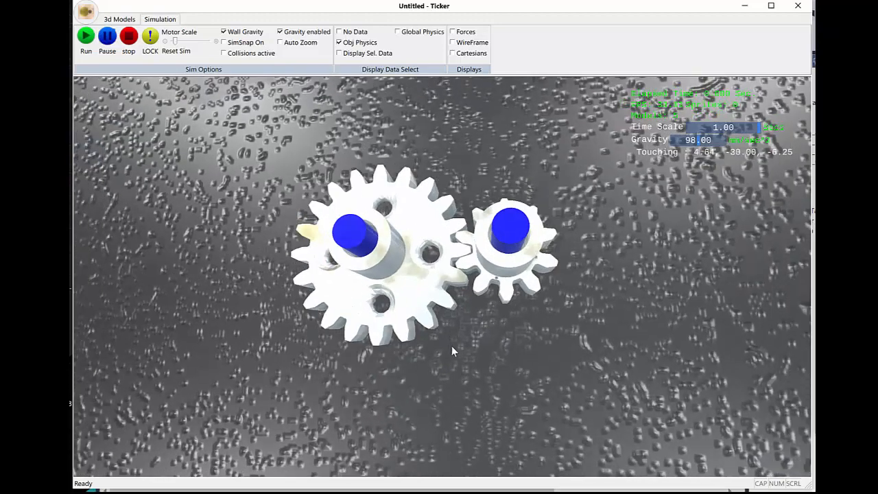
{"action": "scroll", "coordinate": [454, 347], "scroll_direction": "down", "scroll_amount": 2}
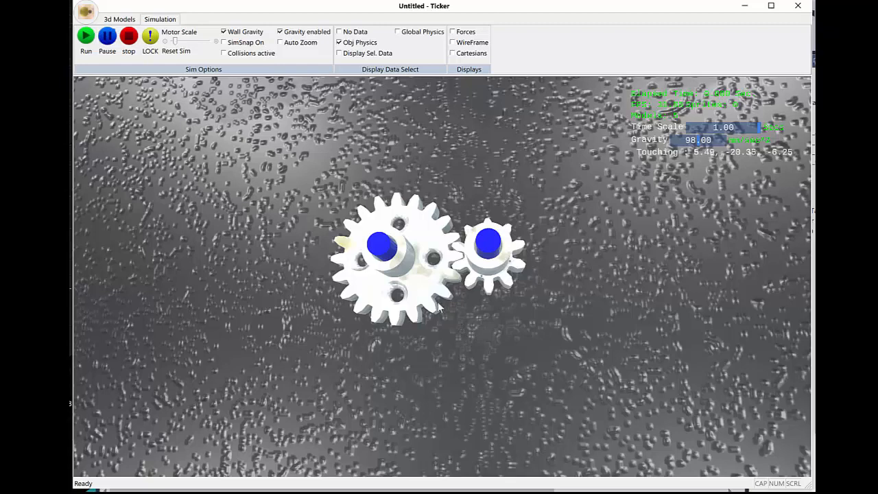
{"action": "left_click", "coordinate": [421, 283]}
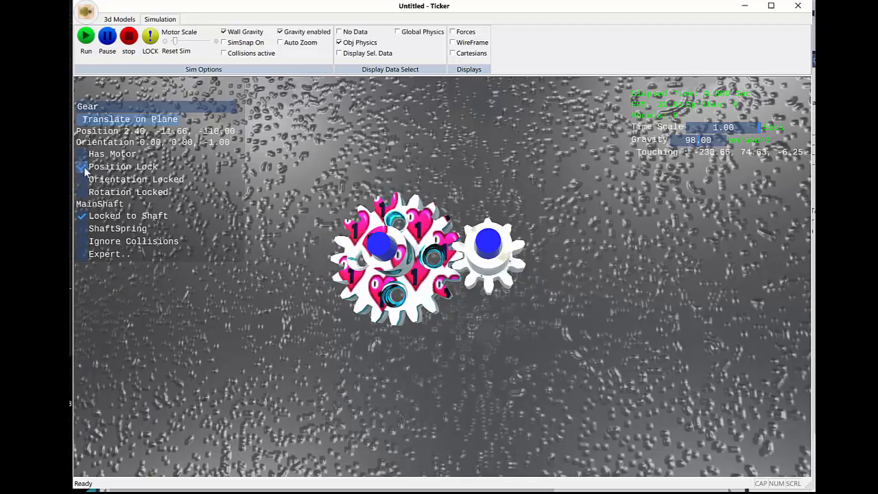
Step: Turn on the pinion's position lock, and run the simulation of the locked gear pair briefly before stopping it
{"action": "left_click", "coordinate": [511, 272]}
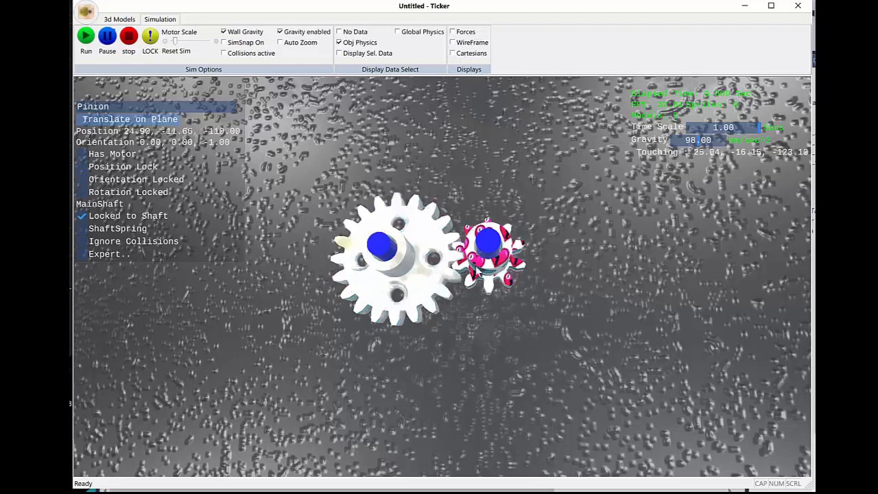
{"action": "left_click", "coordinate": [306, 313]}
{"action": "middle_click_drag", "start_coordinate": [438, 362], "coordinate": [420, 376]}
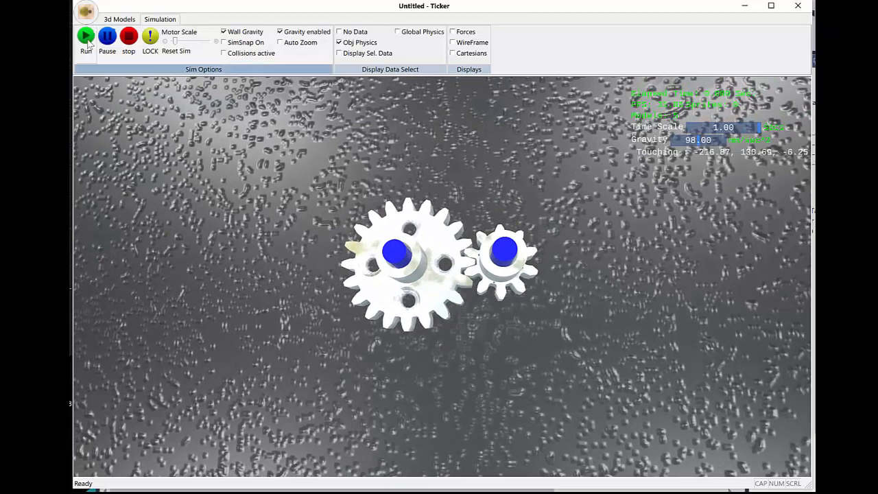
{"action": "middle_click_drag", "start_coordinate": [365, 291], "coordinate": [342, 286]}
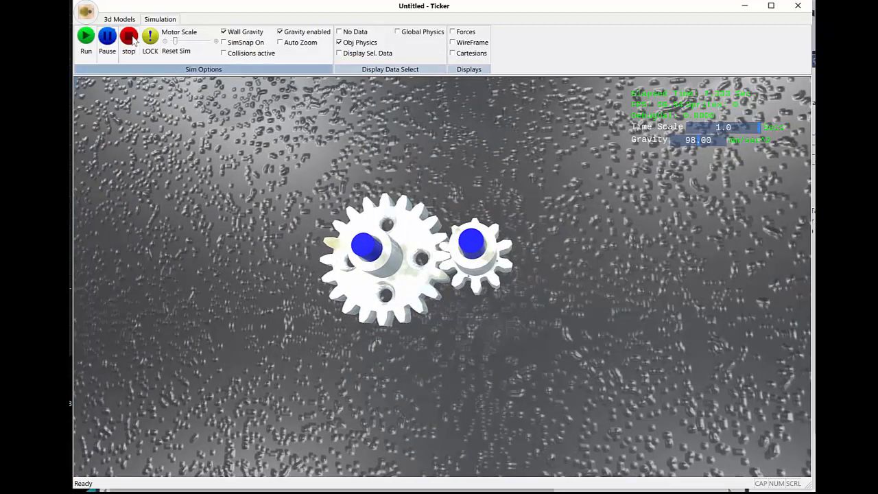
{"action": "middle_click_drag", "start_coordinate": [437, 344], "coordinate": [456, 350]}
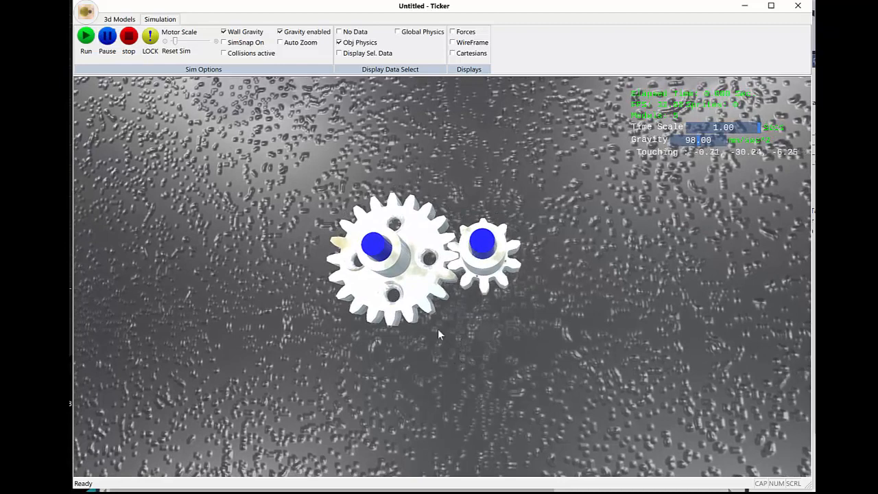
Step: Give the large gear a motor and run the simulation so that it drives the pinion
{"action": "left_click", "coordinate": [416, 297]}
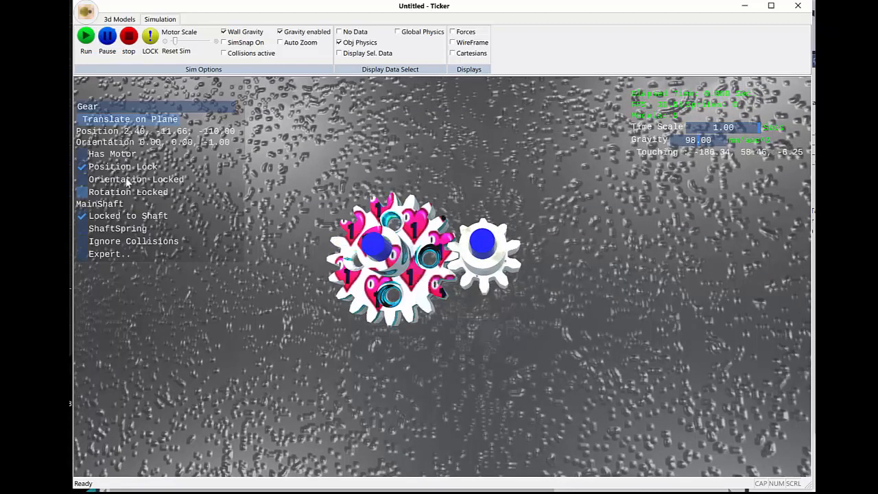
{"action": "left_click", "coordinate": [82, 154]}
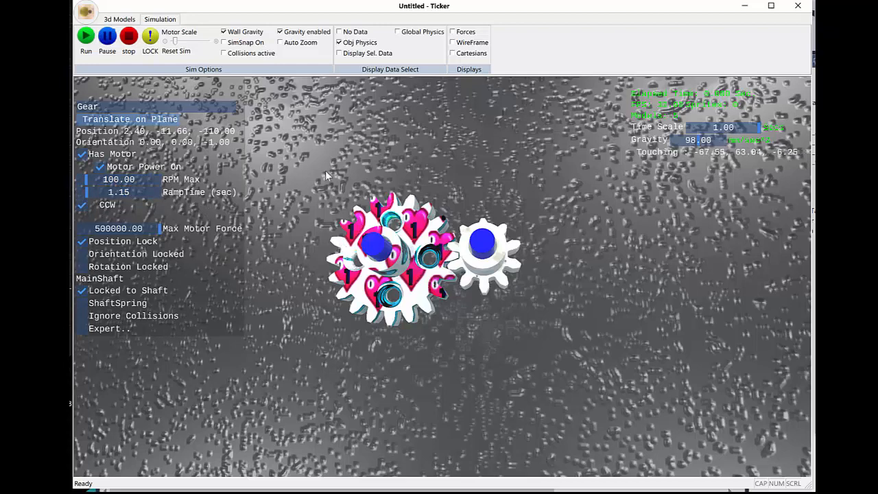
{"action": "left_click", "coordinate": [86, 36]}
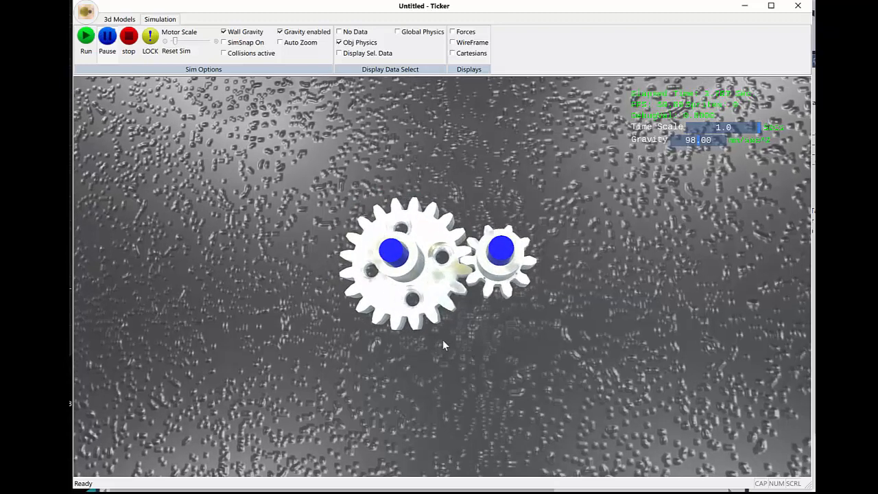
Step: Select the large gear and the pinion in turn during the simulation to compare their RPM
{"action": "left_click", "coordinate": [442, 280]}
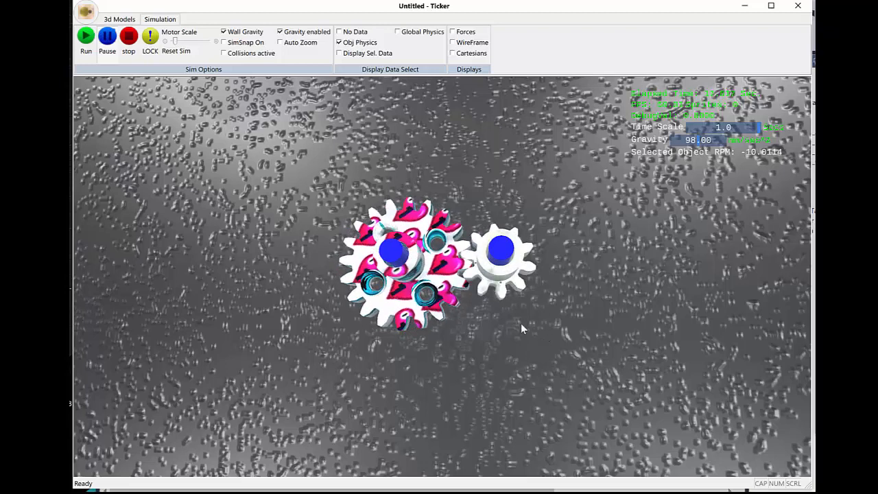
{"action": "left_click", "coordinate": [511, 265]}
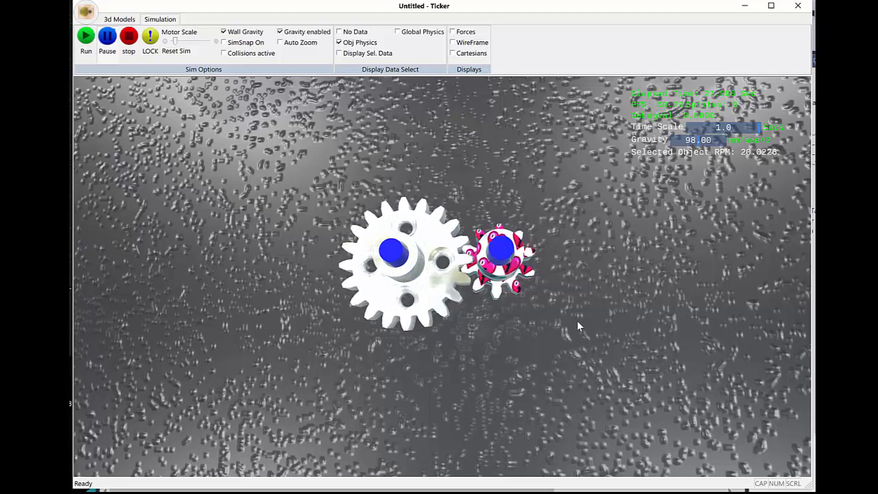
{"action": "left_click", "coordinate": [413, 322]}
Step: Rerun the simulation with the large gear selected and raise the motor scale to its maximum while it runs
{"action": "mouse_move", "coordinate": [118, 193]}
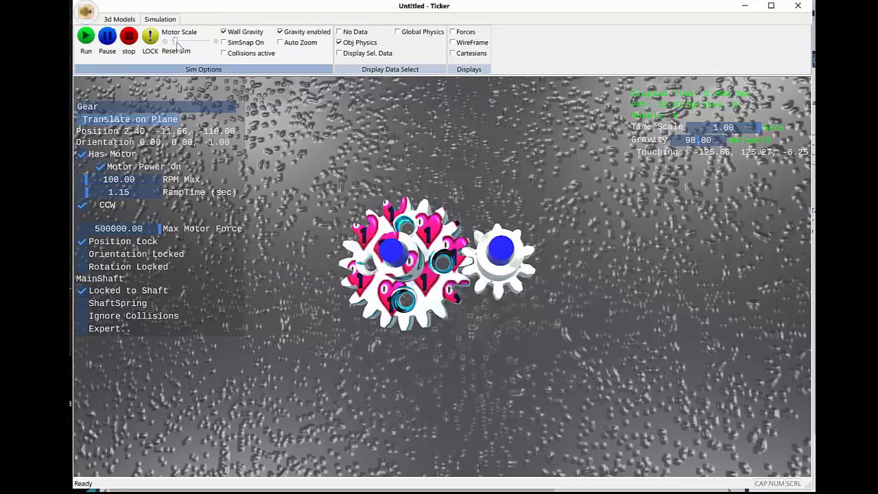
{"action": "left_click", "coordinate": [86, 38]}
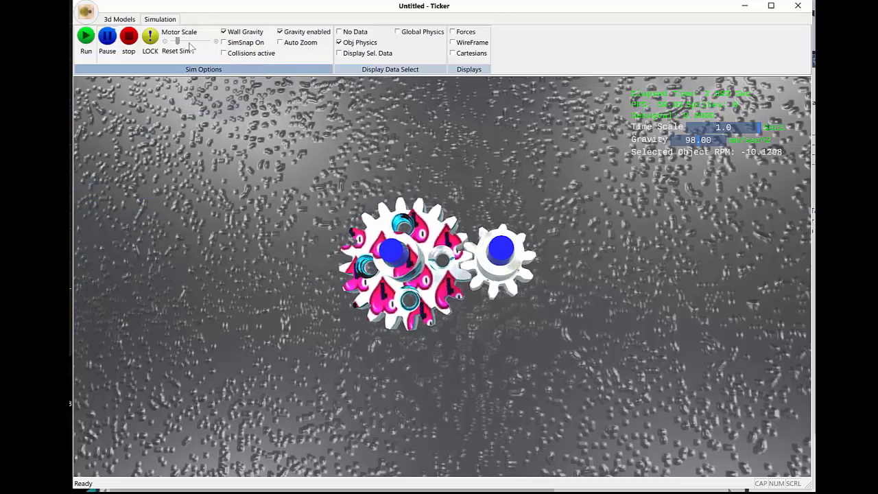
{"action": "left_click_drag", "start_coordinate": [177, 42], "coordinate": [212, 41]}
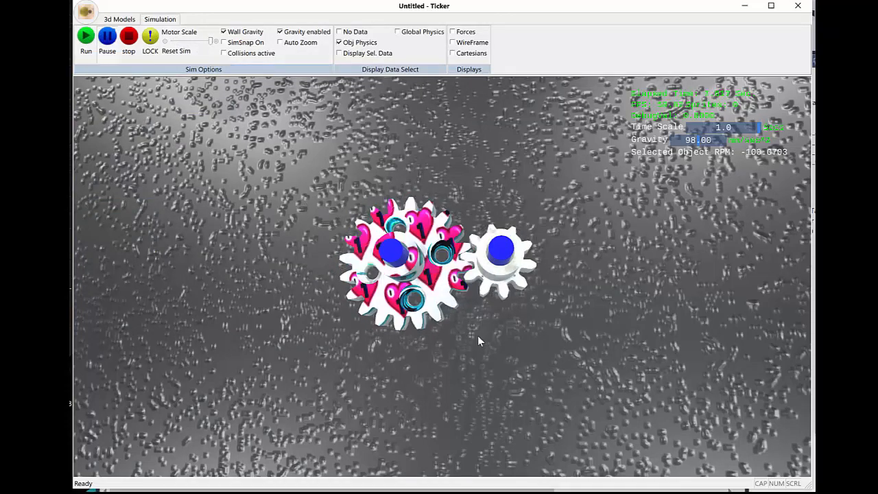
{"action": "scroll", "coordinate": [477, 336], "scroll_direction": "down", "scroll_amount": 4}
{"action": "mouse_move", "coordinate": [474, 335]}
{"action": "middle_mouse_down"}
{"action": "mouse_move", "coordinate": [494, 364]}
{"action": "mouse_move", "coordinate": [484, 345]}
{"action": "mouse_move", "coordinate": [454, 337]}
{"action": "mouse_move", "coordinate": [457, 358]}
{"action": "mouse_move", "coordinate": [456, 335]}
{"action": "middle_mouse_up"}
{"action": "scroll", "coordinate": [456, 335], "scroll_direction": "up", "scroll_amount": 5}
{"action": "scroll", "coordinate": [454, 330], "scroll_direction": "down", "scroll_amount": 5}
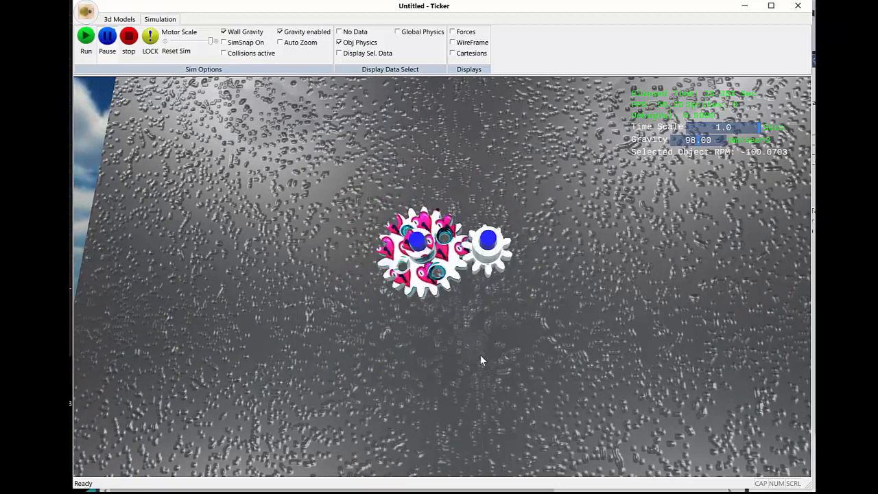
Step: Deselect the large gear and lower the motor scale back near its minimum to watch the gears turn slowly
{"action": "left_click", "coordinate": [457, 335]}
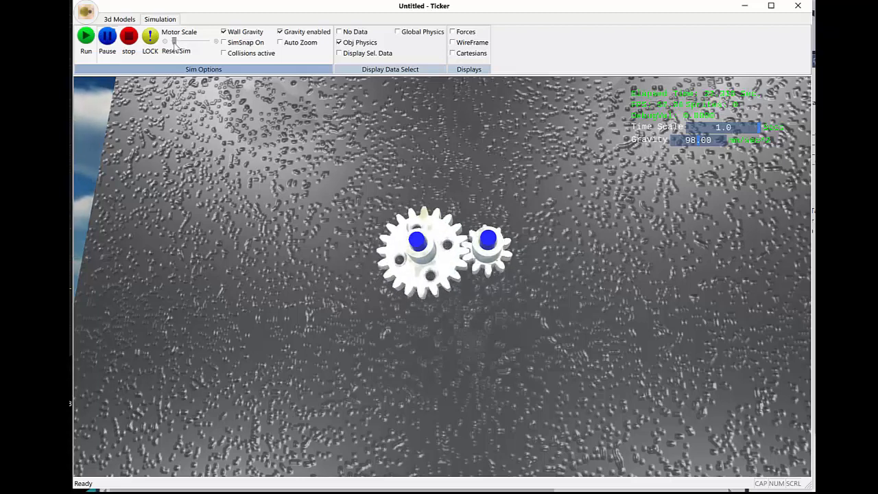
{"action": "middle_click_drag", "start_coordinate": [422, 357], "coordinate": [440, 307]}
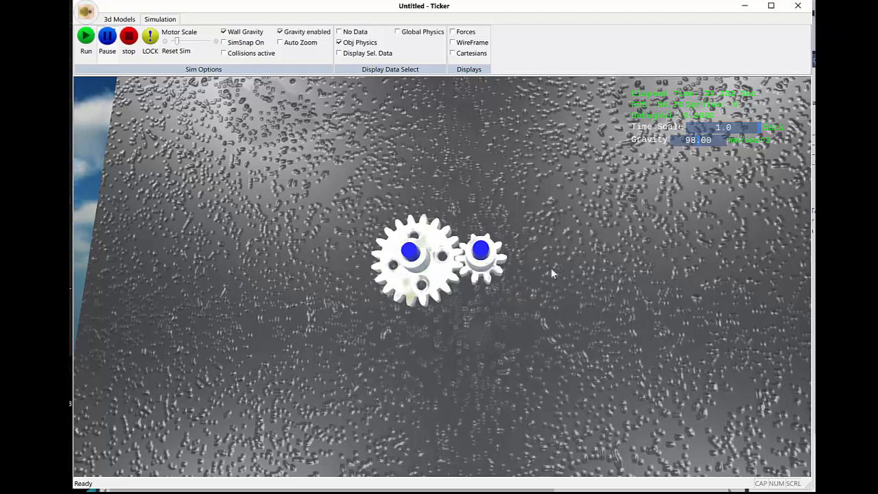
{"action": "scroll", "coordinate": [542, 257], "scroll_direction": "up", "scroll_amount": 3}
{"action": "scroll", "coordinate": [563, 241], "scroll_direction": "up", "scroll_amount": 1}
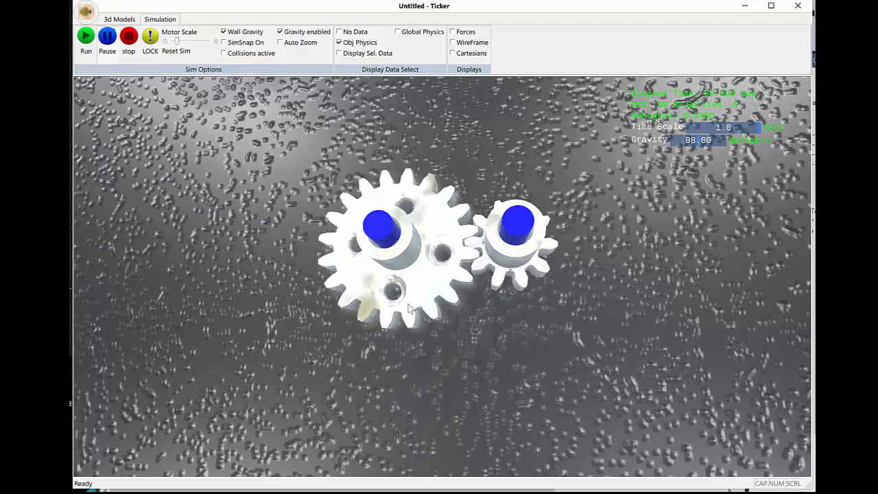
{"action": "scroll", "coordinate": [410, 309], "scroll_direction": "down", "scroll_amount": 2}
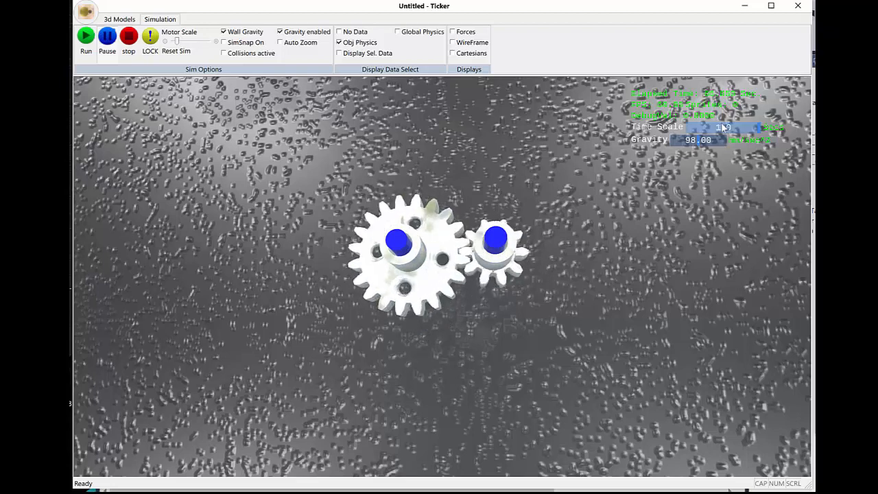
Step: Slow the simulation's time scale to 0.1 and examine the meshing teeth of the gear and pinion up close
{"action": "left_click_drag", "start_coordinate": [727, 130], "coordinate": [715, 128]}
{"action": "scroll", "coordinate": [586, 253], "scroll_direction": "up", "scroll_amount": 3}
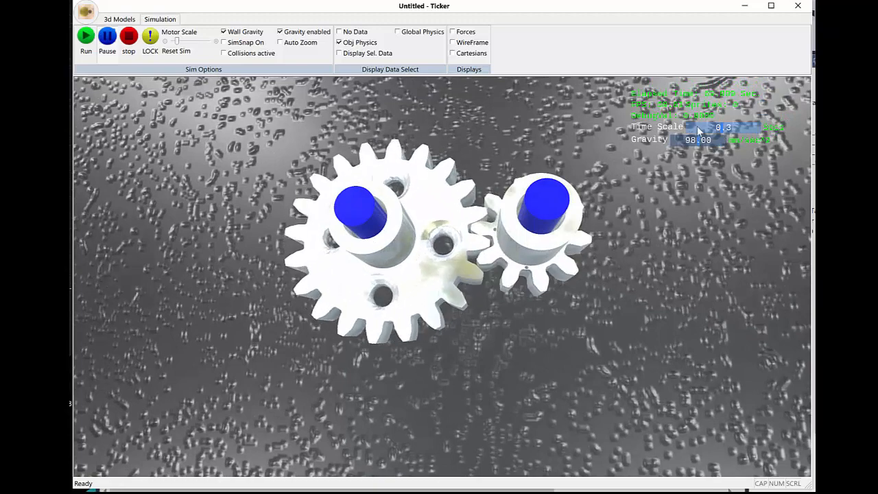
{"action": "left_click_drag", "start_coordinate": [698, 129], "coordinate": [690, 130]}
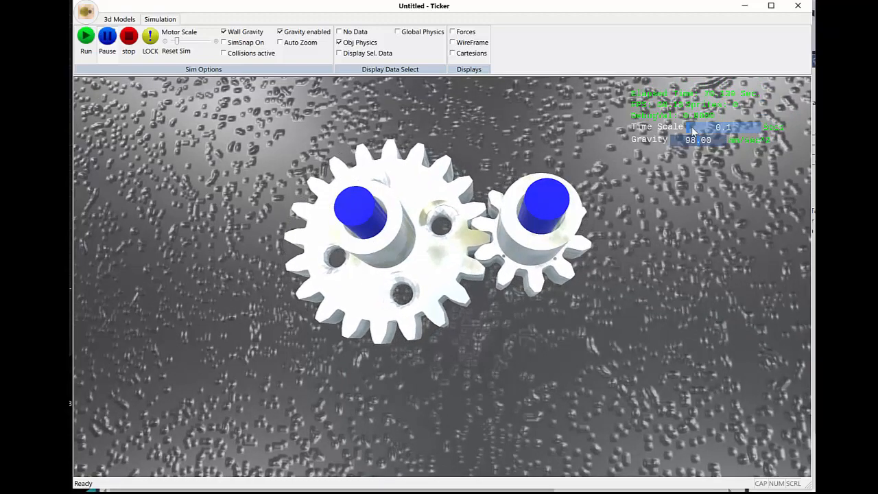
{"action": "middle_click_drag", "start_coordinate": [652, 275], "coordinate": [601, 294]}
{"action": "scroll", "coordinate": [459, 301], "scroll_direction": "up", "scroll_amount": 2}
{"action": "scroll", "coordinate": [459, 300], "scroll_direction": "up", "scroll_amount": 5}
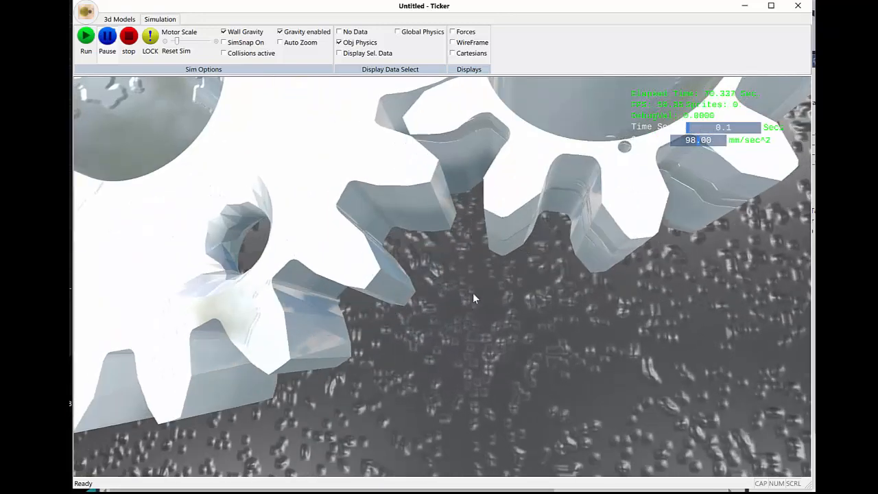
{"action": "scroll", "coordinate": [474, 286], "scroll_direction": "down", "scroll_amount": 5}
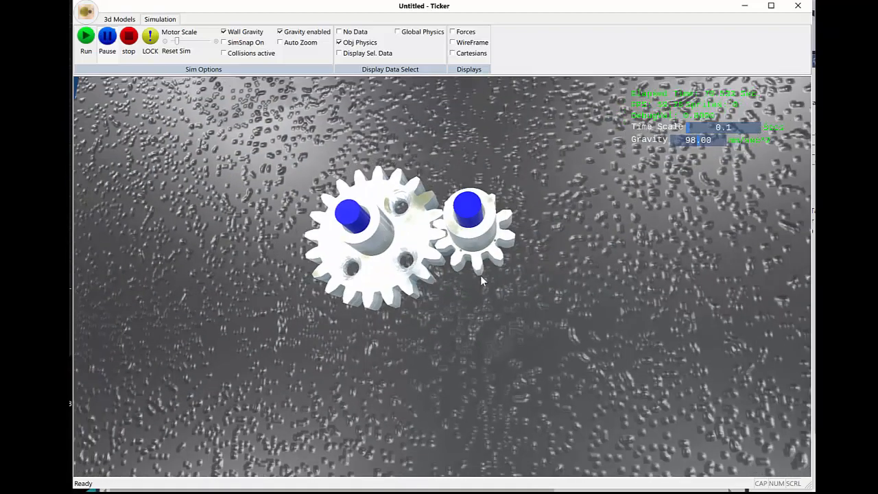
{"action": "scroll", "coordinate": [484, 272], "scroll_direction": "up", "scroll_amount": 2}
Step: Restore the time scale to 1.0, watch the whole gear pair turn at normal speed, and stop the simulation
{"action": "left_click_drag", "start_coordinate": [706, 130], "coordinate": [761, 129]}
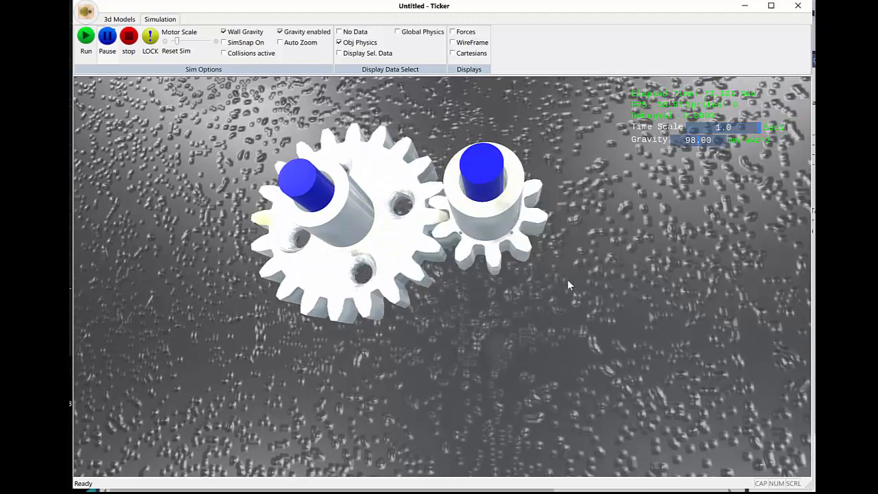
{"action": "scroll", "coordinate": [568, 278], "scroll_direction": "down", "scroll_amount": 3}
{"action": "scroll", "coordinate": [518, 277], "scroll_direction": "down", "scroll_amount": 3}
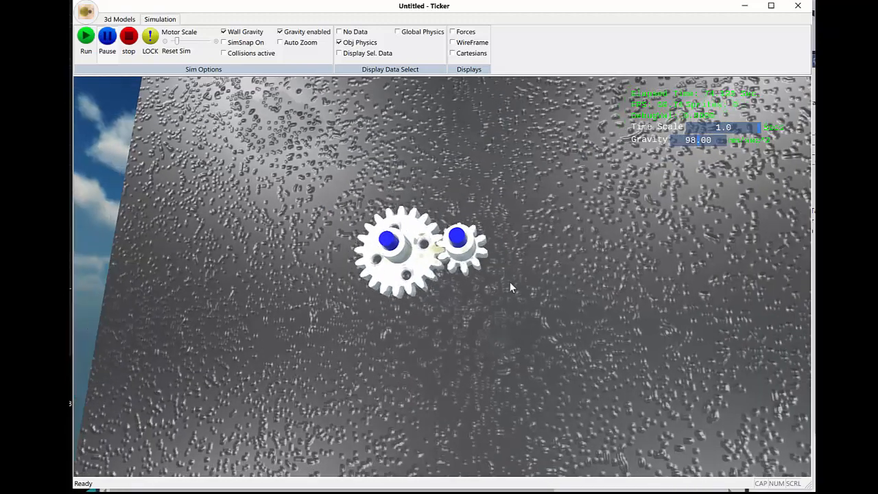
{"action": "scroll", "coordinate": [512, 282], "scroll_direction": "up", "scroll_amount": 1}
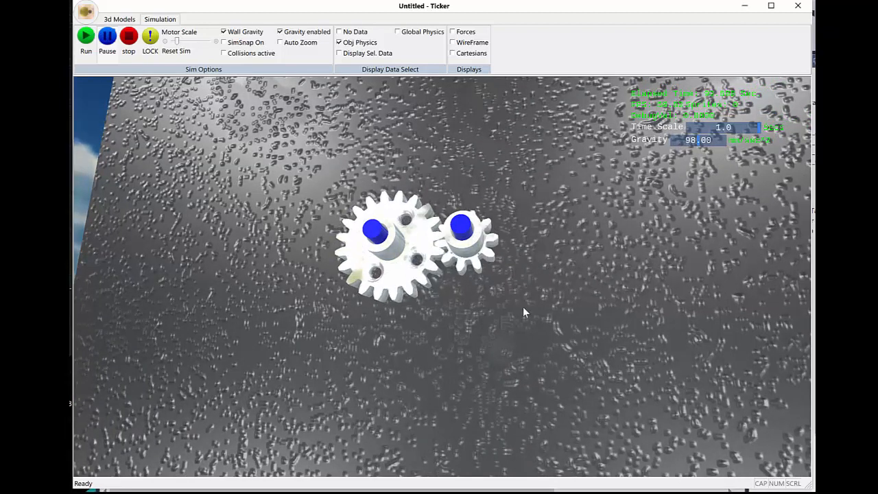
{"action": "middle_click_drag", "start_coordinate": [524, 309], "coordinate": [499, 335]}
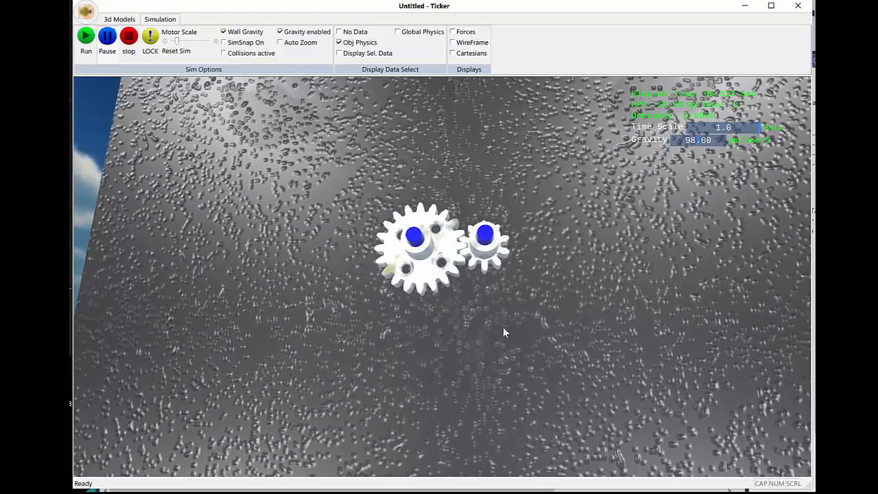
{"action": "scroll", "coordinate": [505, 323], "scroll_direction": "up", "scroll_amount": 4}
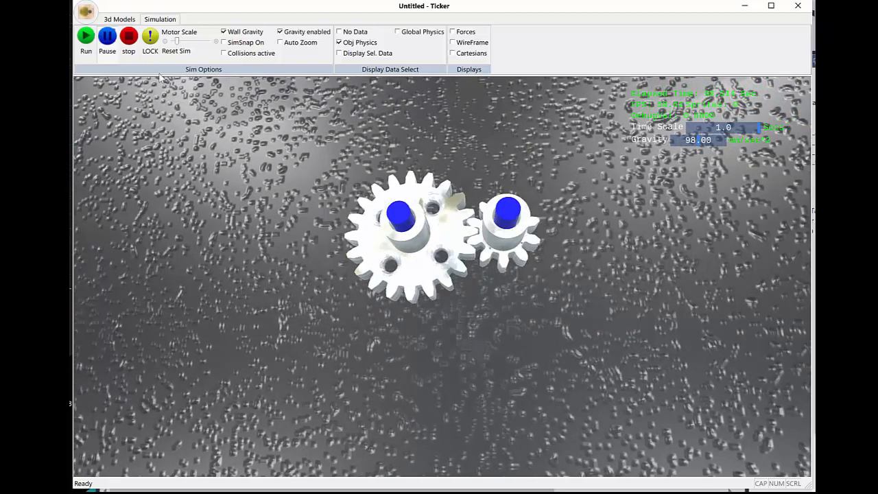
{"action": "left_click", "coordinate": [130, 40]}
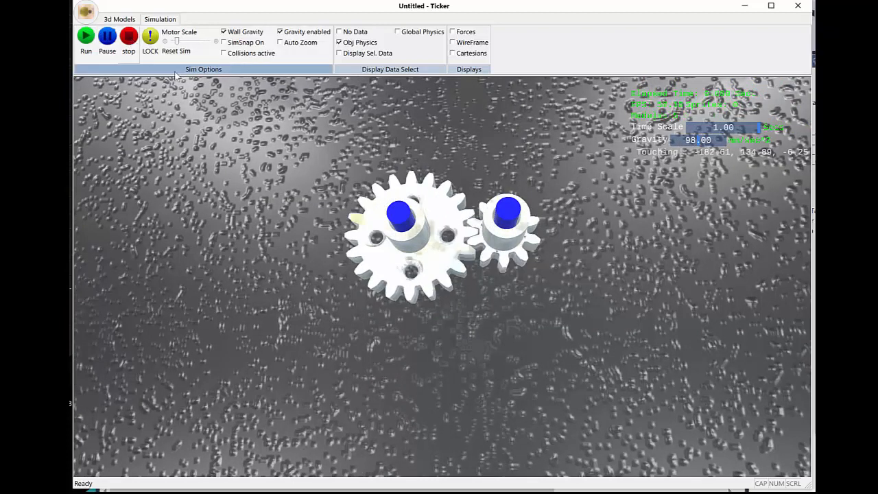
Step: Select the pinion and turn off its position lock, keeping it locked to its shaft
{"action": "left_click", "coordinate": [500, 252]}
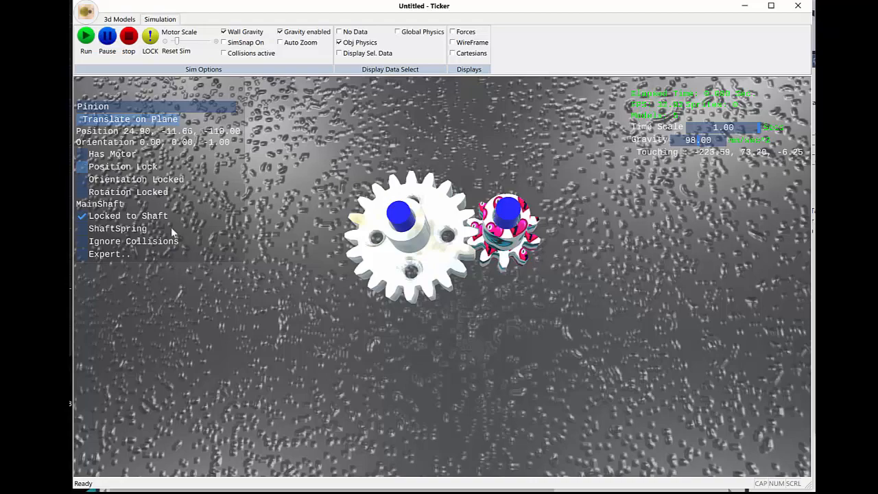
{"action": "middle_click_drag", "start_coordinate": [443, 357], "coordinate": [445, 337]}
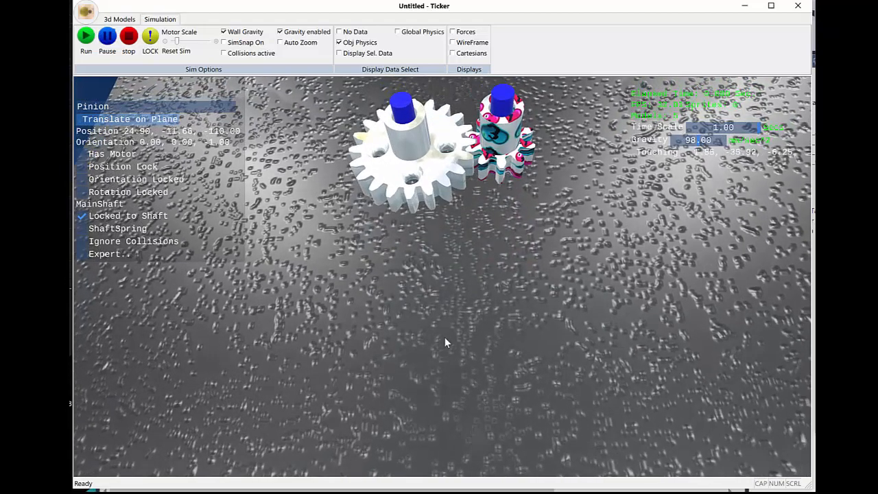
{"action": "scroll", "coordinate": [430, 319], "scroll_direction": "down", "scroll_amount": 2}
{"action": "scroll", "coordinate": [431, 322], "scroll_direction": "up", "scroll_amount": 1}
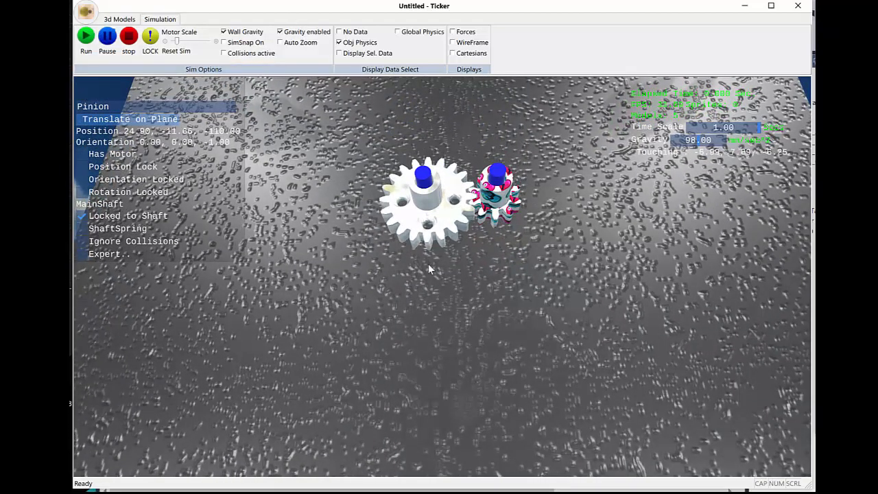
{"action": "scroll", "coordinate": [428, 265], "scroll_direction": "up", "scroll_amount": 1}
{"action": "scroll", "coordinate": [421, 304], "scroll_direction": "up", "scroll_amount": 1}
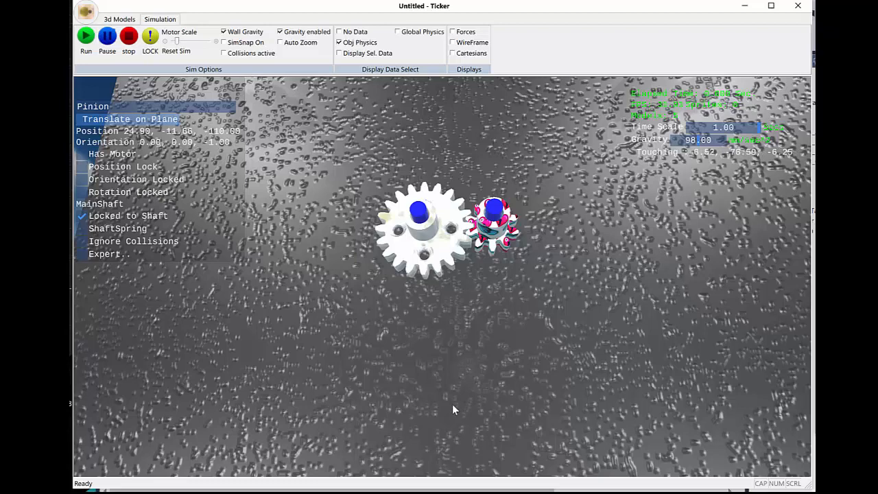
Step: Run the simulation to watch how the unlocked pinion moves against the motor-driven, position-locked gear
{"action": "left_click", "coordinate": [86, 38]}
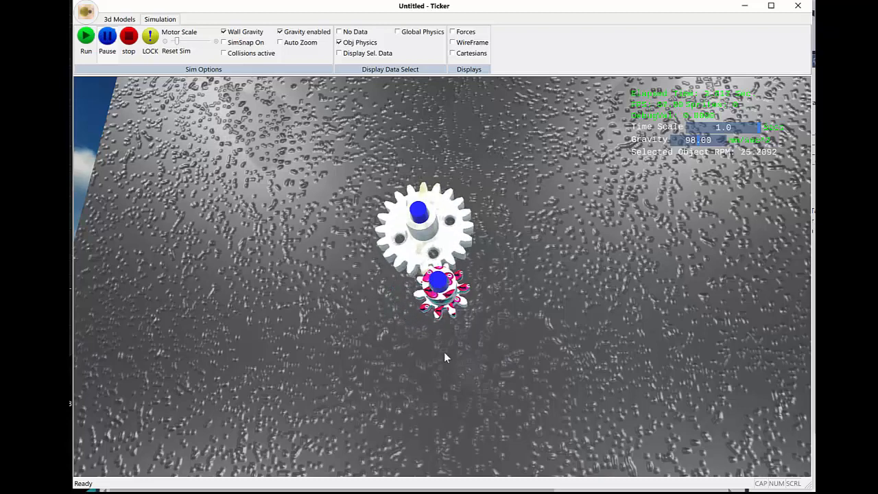
{"action": "middle_click_drag", "start_coordinate": [520, 336], "coordinate": [519, 367]}
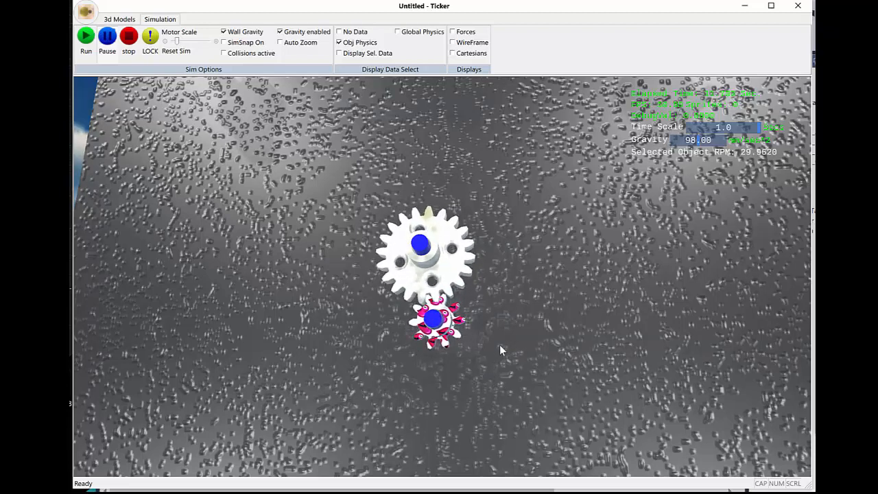
{"action": "scroll", "coordinate": [486, 331], "scroll_direction": "up", "scroll_amount": 1}
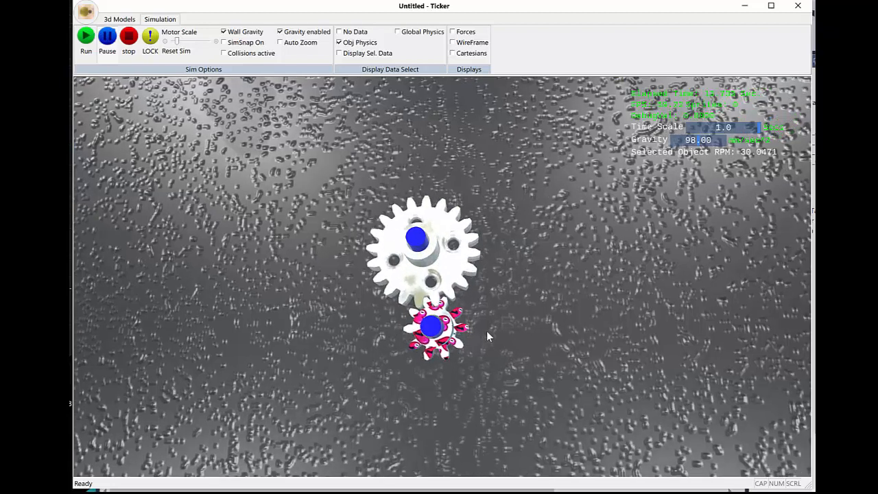
{"action": "scroll", "coordinate": [487, 331], "scroll_direction": "down", "scroll_amount": 1}
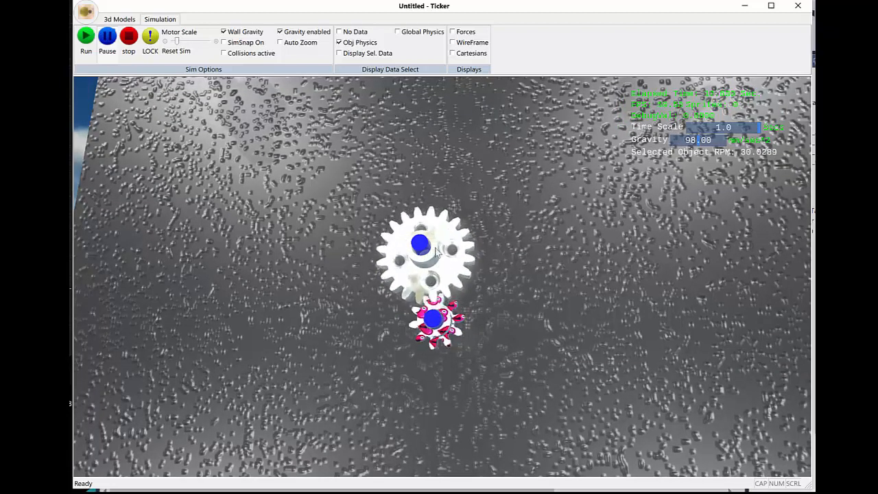
Step: Deselect the pinion, stop the simulation and return to the 3D modelling tools
{"action": "left_click", "coordinate": [528, 309]}
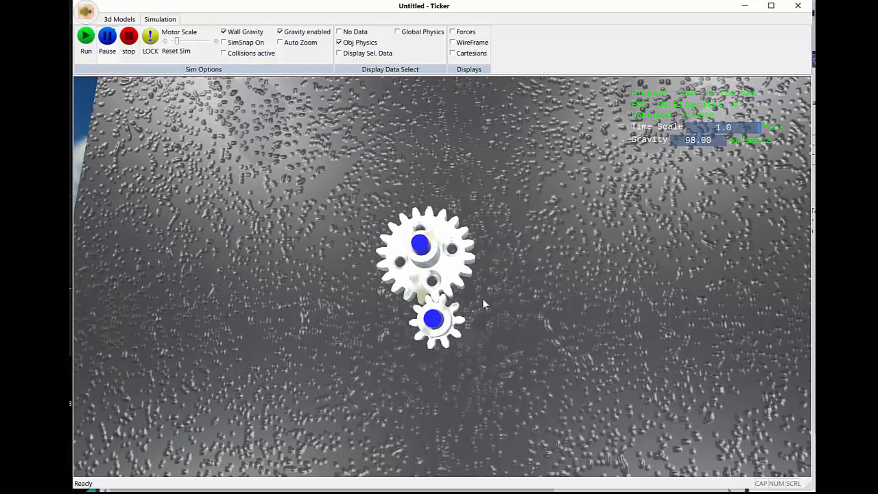
{"action": "left_click", "coordinate": [128, 37]}
{"action": "left_click", "coordinate": [127, 20]}
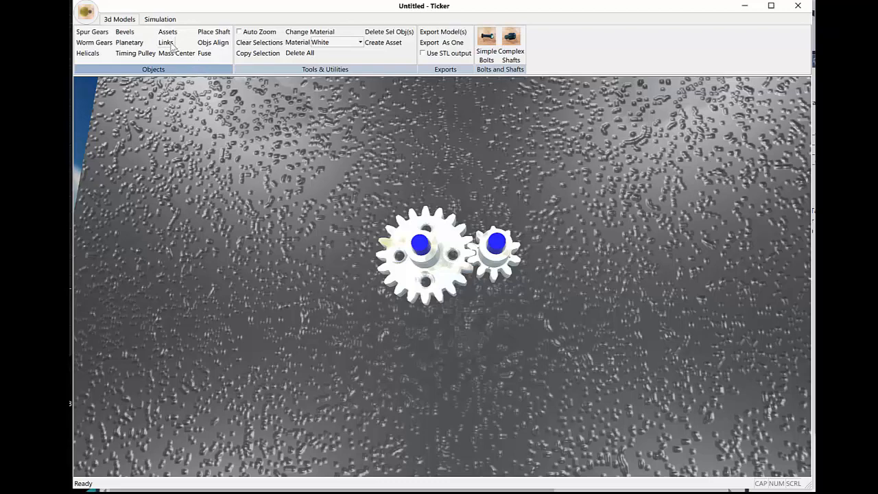
Step: Select the shafts of the gear and the pinion and start a link between them
{"action": "left_click", "coordinate": [421, 247]}
{"action": "middle_click_drag", "start_coordinate": [423, 259], "coordinate": [425, 223]}
{"action": "scroll", "coordinate": [433, 330], "scroll_direction": "up", "scroll_amount": 5}
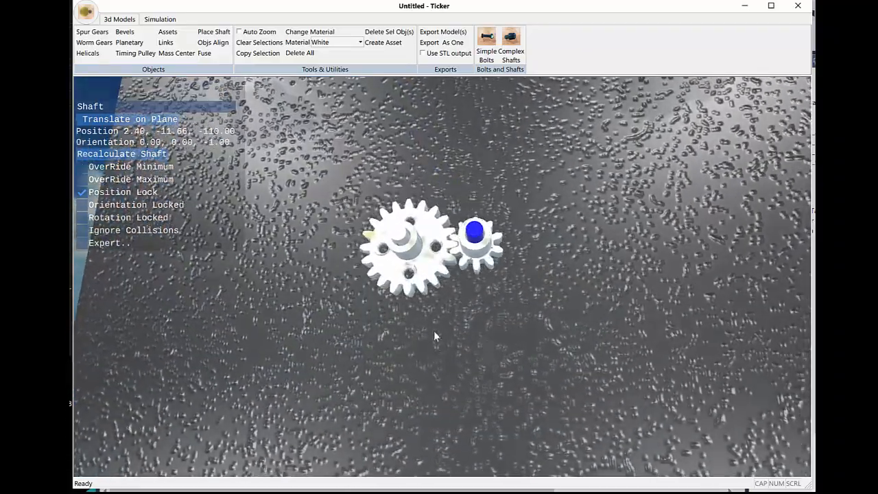
{"action": "scroll", "coordinate": [433, 330], "scroll_direction": "up", "scroll_amount": 1}
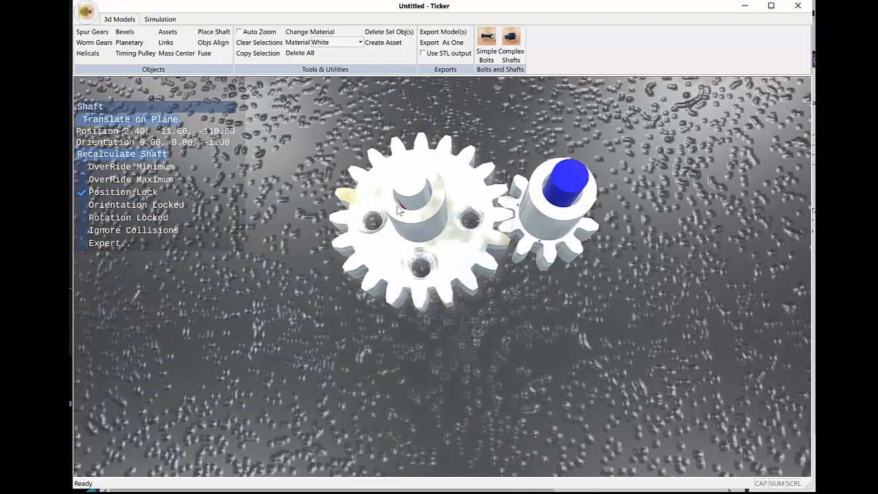
{"action": "middle_click_drag", "start_coordinate": [429, 347], "coordinate": [550, 355]}
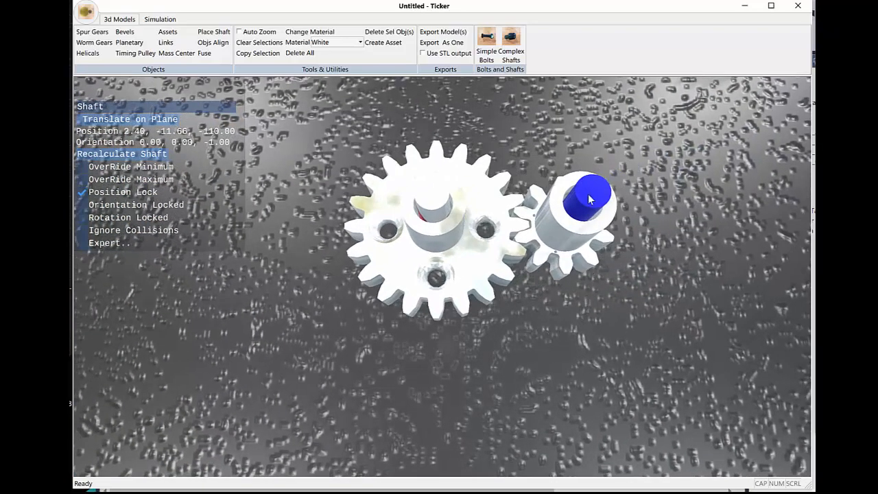
{"action": "mouse_move", "coordinate": [551, 318]}
{"action": "middle_mouse_down"}
{"action": "mouse_move", "coordinate": [541, 268]}
{"action": "mouse_move", "coordinate": [551, 316]}
{"action": "middle_mouse_up"}
{"action": "scroll", "coordinate": [516, 332], "scroll_direction": "down", "scroll_amount": 3}
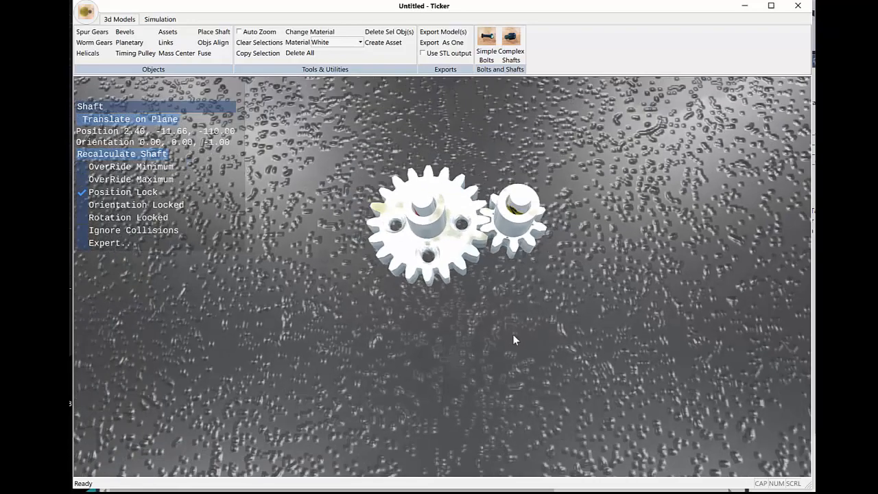
{"action": "left_click", "coordinate": [169, 46]}
Step: Set the thickness of the previewed link between the two shafts to 1.45
{"action": "middle_click_drag", "start_coordinate": [512, 366], "coordinate": [515, 360]}
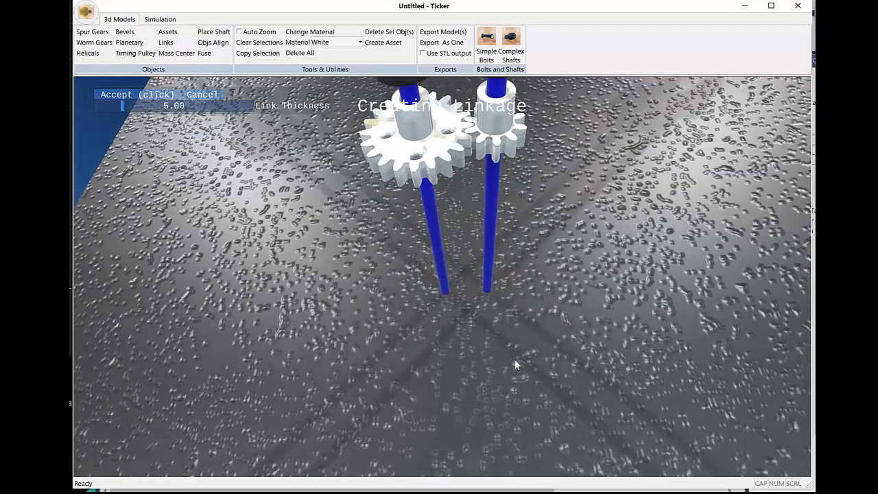
{"action": "scroll", "coordinate": [515, 362], "scroll_direction": "down", "scroll_amount": 3}
{"action": "middle_click_drag", "start_coordinate": [484, 254], "coordinate": [512, 235]}
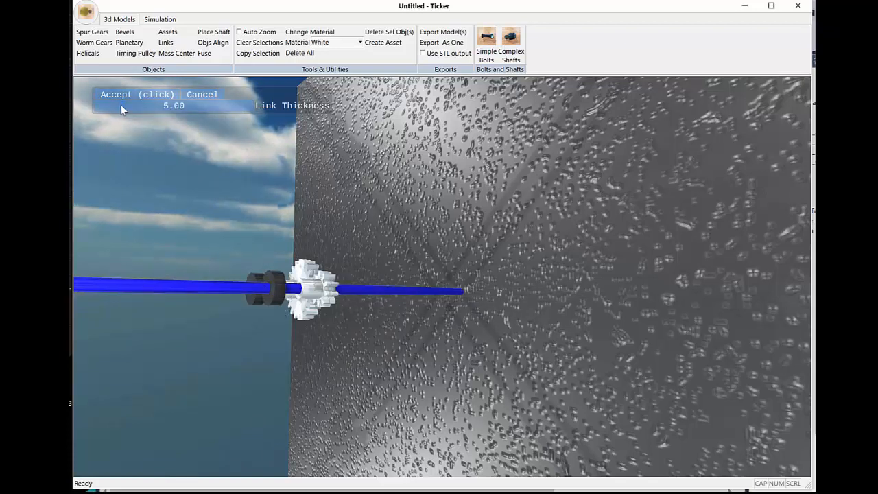
{"action": "left_click_drag", "start_coordinate": [121, 105], "coordinate": [96, 113]}
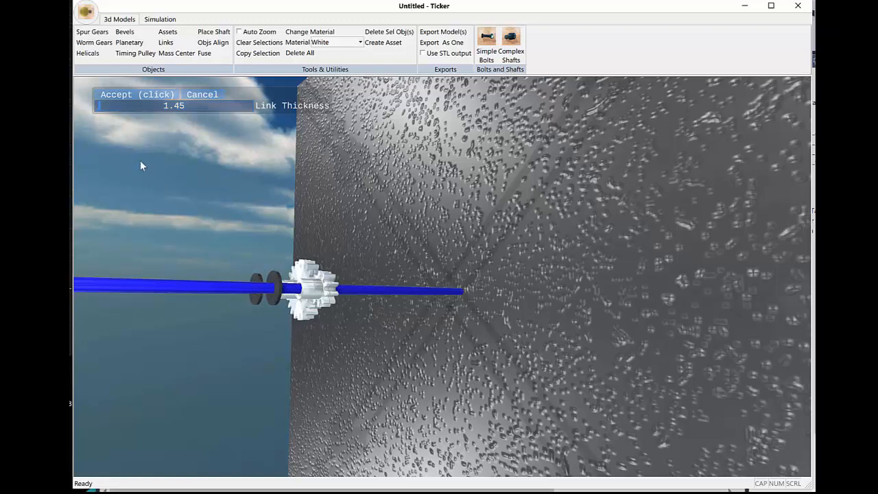
{"action": "middle_click_drag", "start_coordinate": [229, 240], "coordinate": [242, 250]}
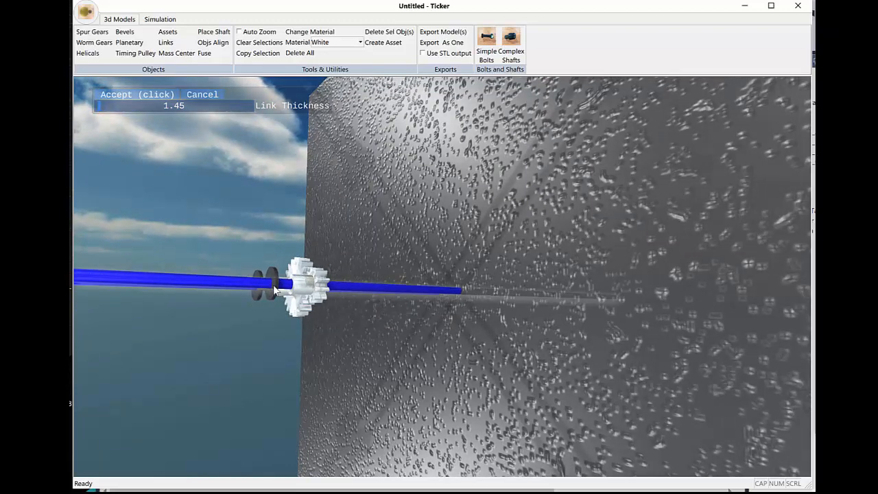
Step: Inspect the link preview from the side and front, and accept the link
{"action": "middle_click_drag", "start_coordinate": [297, 242], "coordinate": [339, 258]}
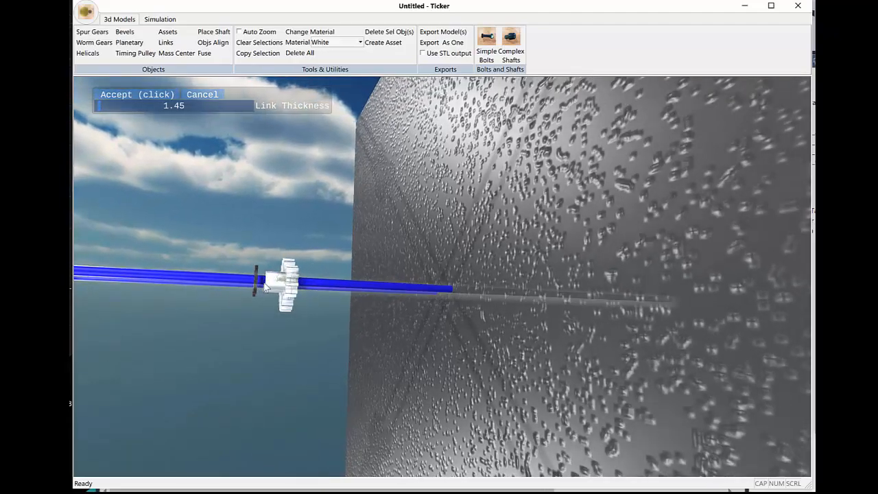
{"action": "middle_click_drag", "start_coordinate": [259, 285], "coordinate": [269, 235]}
{"action": "scroll", "coordinate": [268, 234], "scroll_direction": "down", "scroll_amount": 1}
{"action": "scroll", "coordinate": [280, 296], "scroll_direction": "up", "scroll_amount": 4}
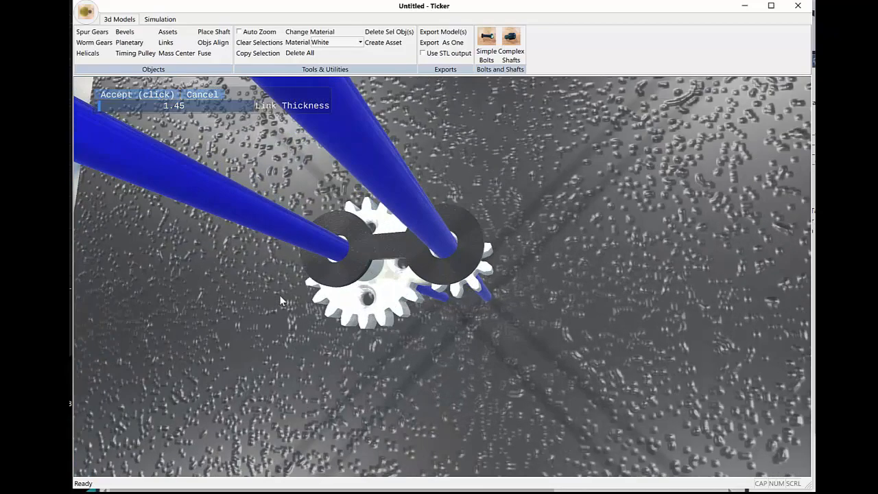
{"action": "scroll", "coordinate": [280, 309], "scroll_direction": "down", "scroll_amount": 3}
{"action": "middle_click_drag", "start_coordinate": [281, 328], "coordinate": [279, 326]}
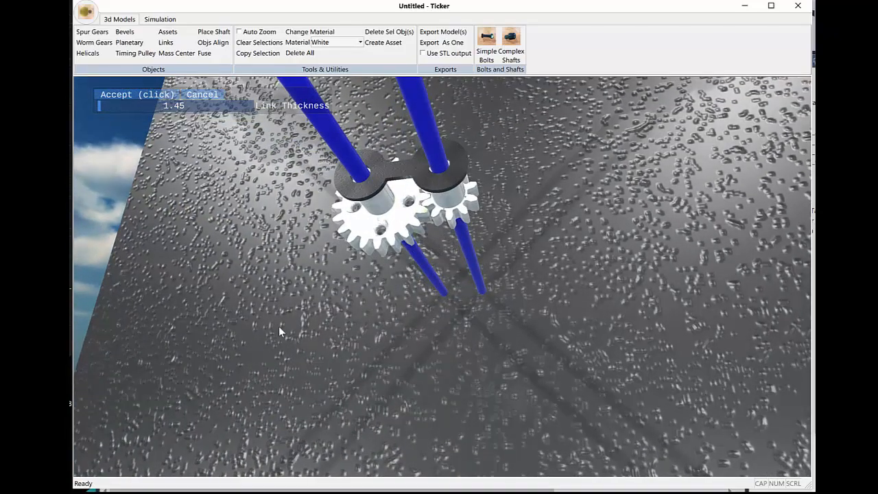
{"action": "scroll", "coordinate": [218, 379], "scroll_direction": "down", "scroll_amount": 3}
{"action": "middle_click_drag", "start_coordinate": [276, 232], "coordinate": [273, 230]}
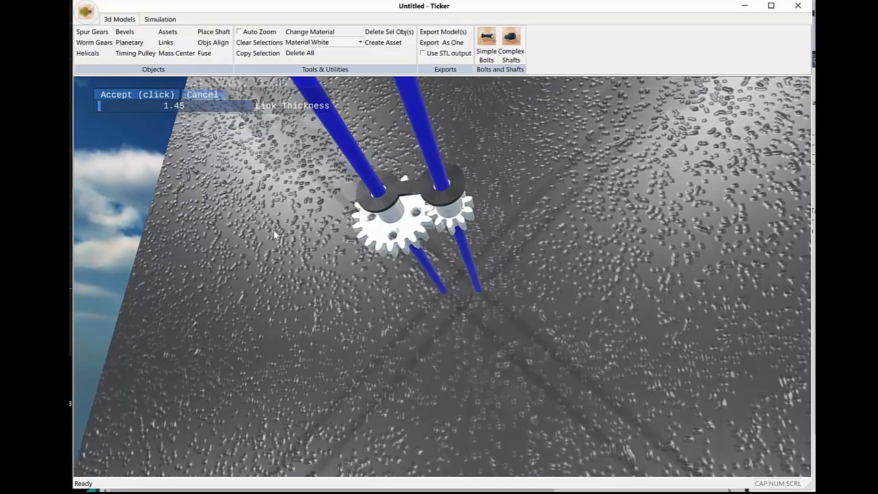
{"action": "left_click", "coordinate": [151, 95]}
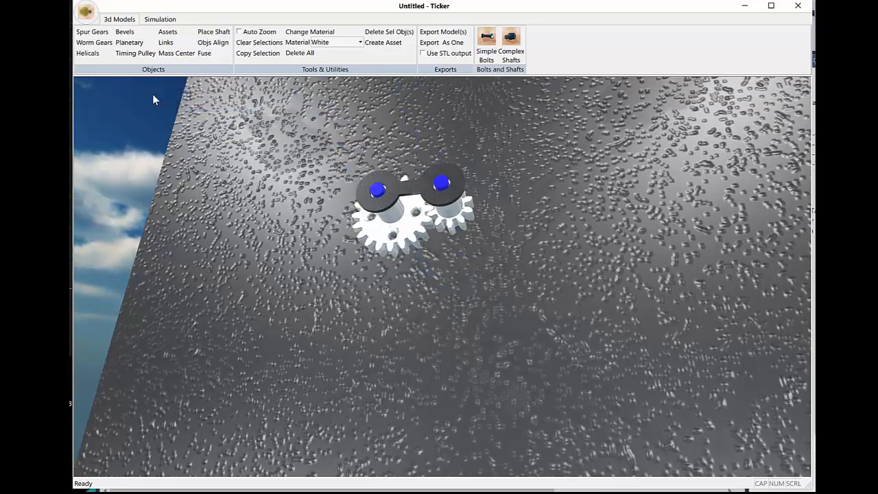
Step: Run the simulation to watch how the linked gear pair moves, and stop it
{"action": "middle_click_drag", "start_coordinate": [288, 225], "coordinate": [305, 273]}
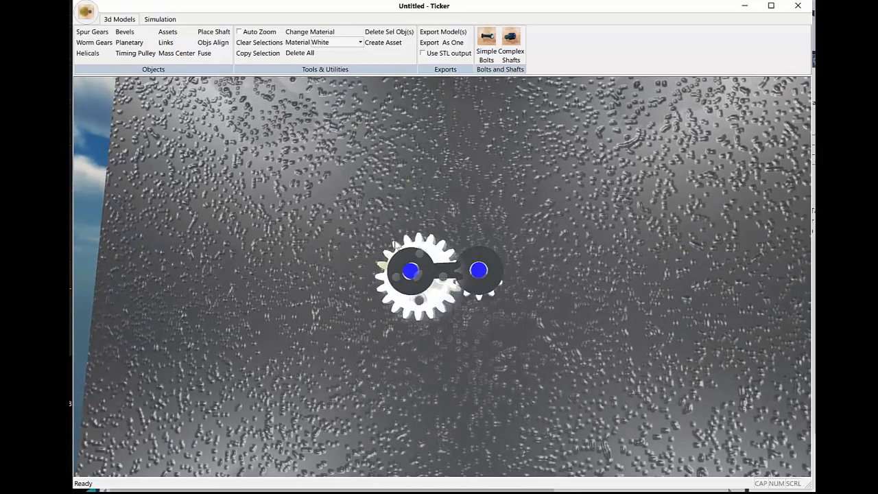
{"action": "left_click", "coordinate": [160, 19]}
{"action": "left_click", "coordinate": [85, 38]}
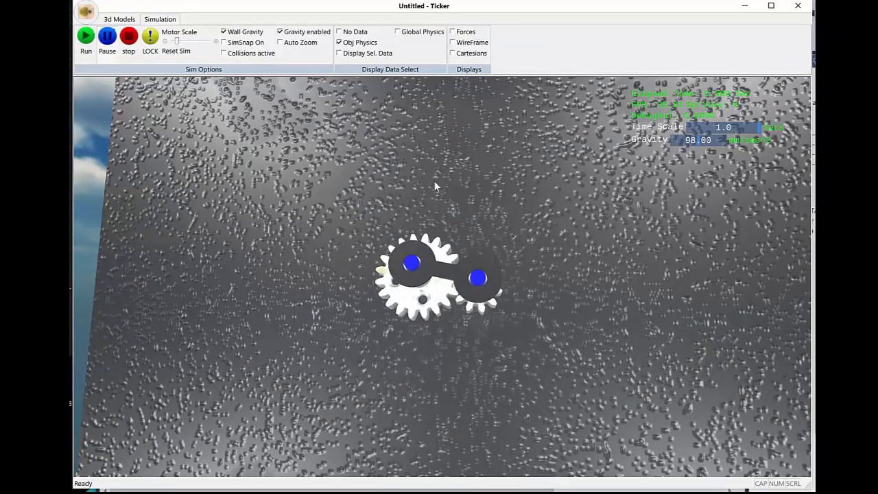
{"action": "mouse_move", "coordinate": [463, 192]}
{"action": "middle_mouse_down"}
{"action": "mouse_move", "coordinate": [464, 210]}
{"action": "mouse_move", "coordinate": [463, 192]}
{"action": "middle_mouse_up"}
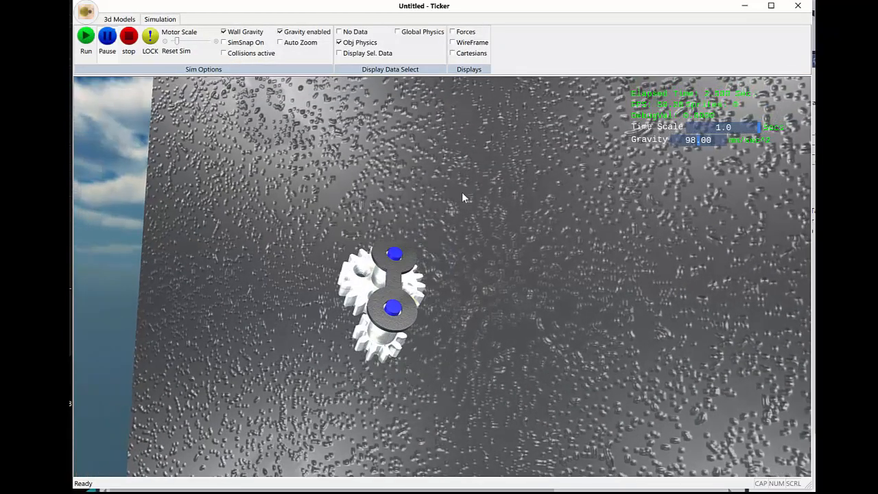
{"action": "left_click", "coordinate": [130, 43]}
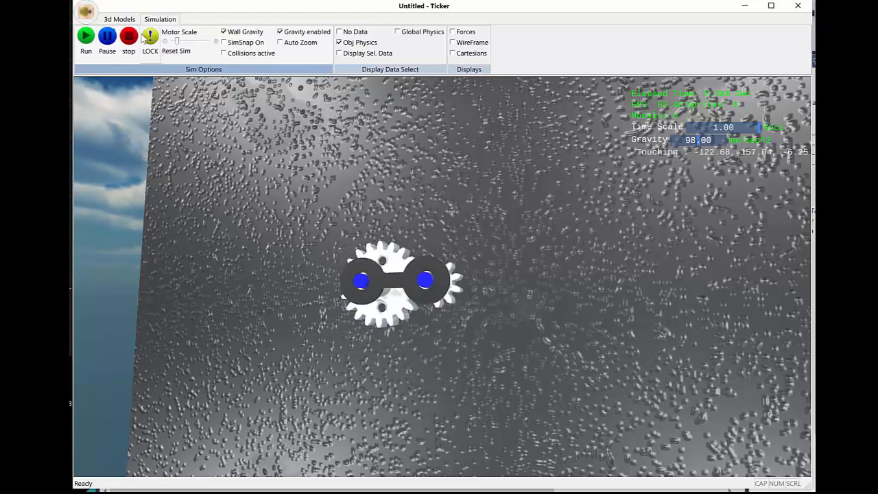
Step: Select the gear and the pinion in turn to check their position lock settings
{"action": "middle_click_drag", "start_coordinate": [382, 346], "coordinate": [438, 316]}
{"action": "left_click", "coordinate": [418, 297]}
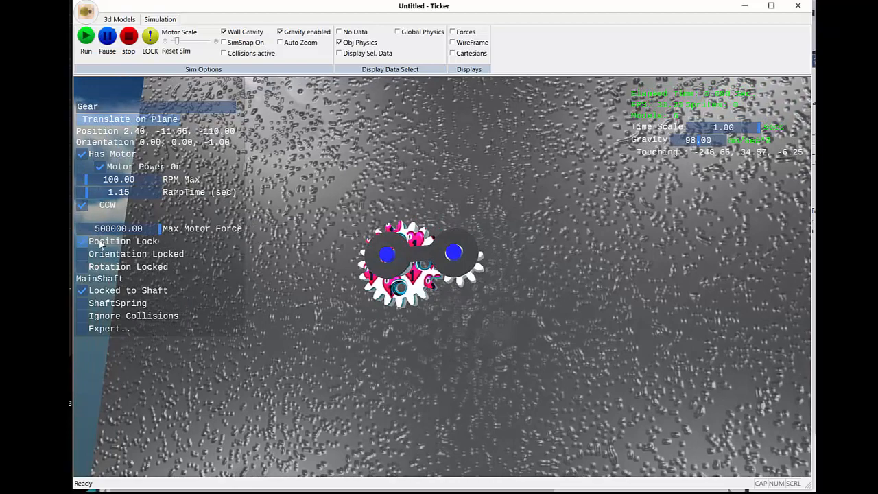
{"action": "middle_click_drag", "start_coordinate": [407, 364], "coordinate": [411, 352]}
{"action": "left_click", "coordinate": [470, 237]}
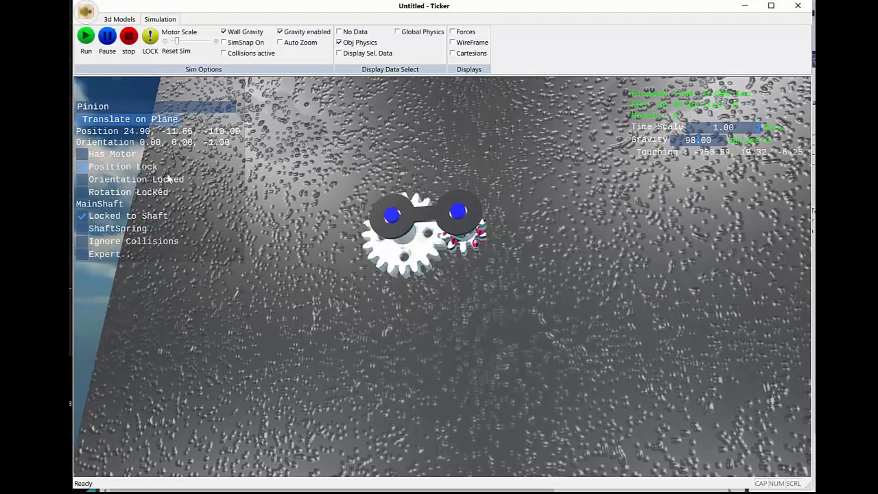
Step: Select the linkage, turn off its position lock and clear the selection
{"action": "left_click", "coordinate": [410, 232]}
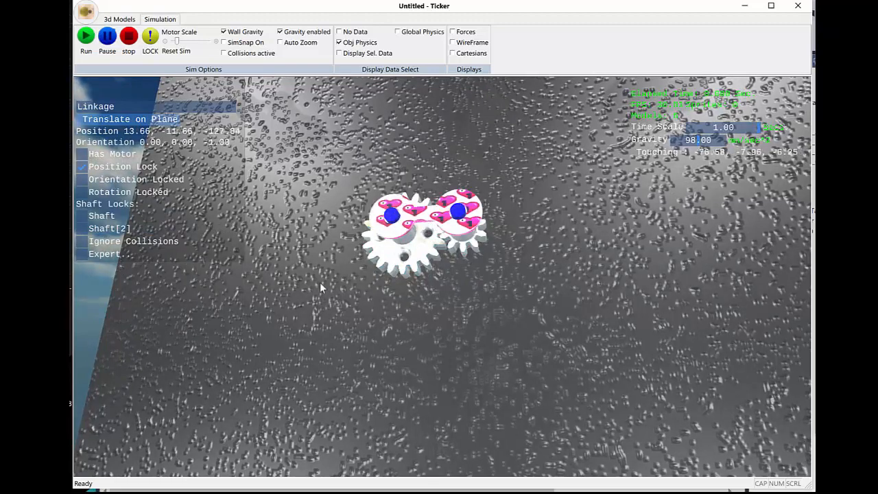
{"action": "middle_click_drag", "start_coordinate": [321, 284], "coordinate": [332, 281]}
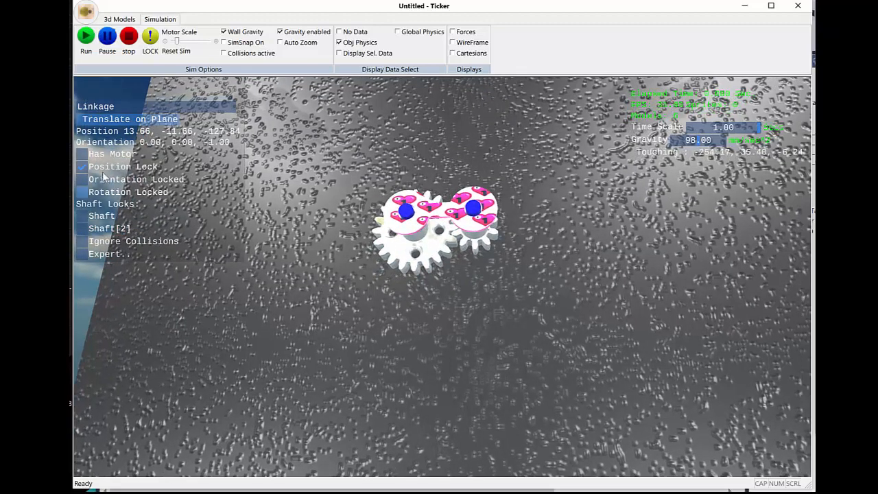
{"action": "middle_click_drag", "start_coordinate": [311, 262], "coordinate": [314, 249]}
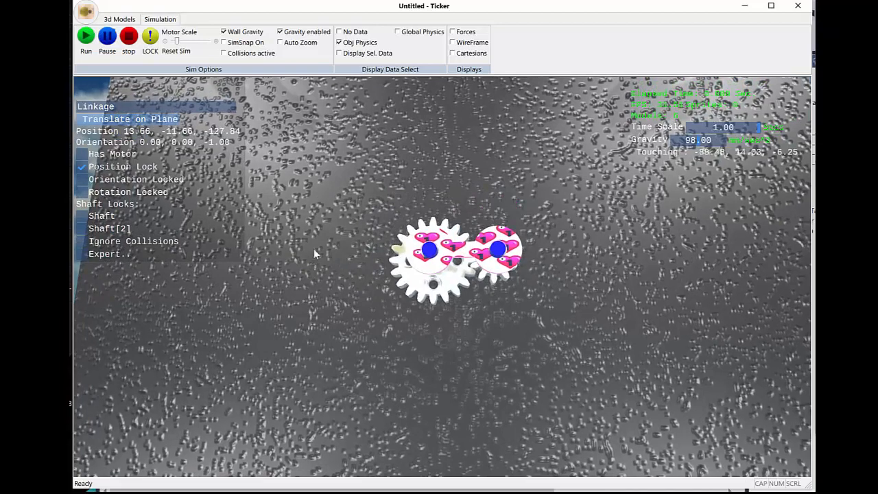
{"action": "scroll", "coordinate": [317, 238], "scroll_direction": "up", "scroll_amount": 3}
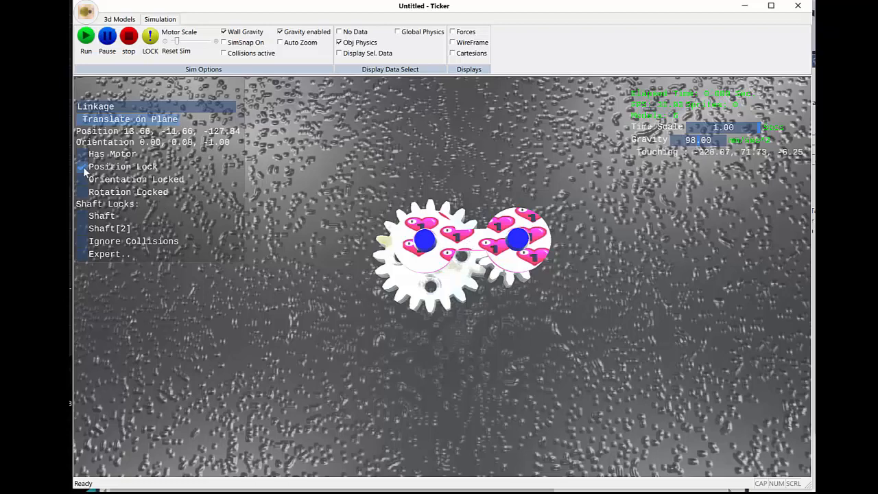
{"action": "left_click", "coordinate": [273, 199]}
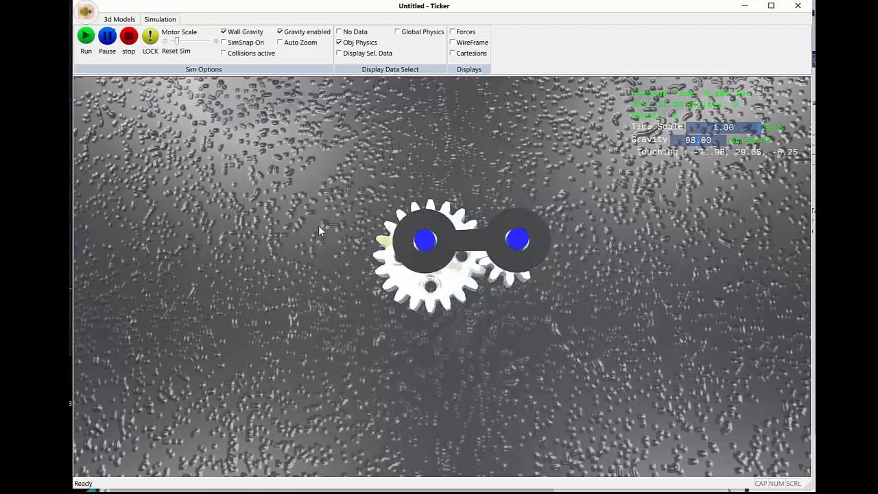
Step: Run the simulation to see how the gear pair behaves with the link's position unlocked, and stop it
{"action": "left_click", "coordinate": [87, 37]}
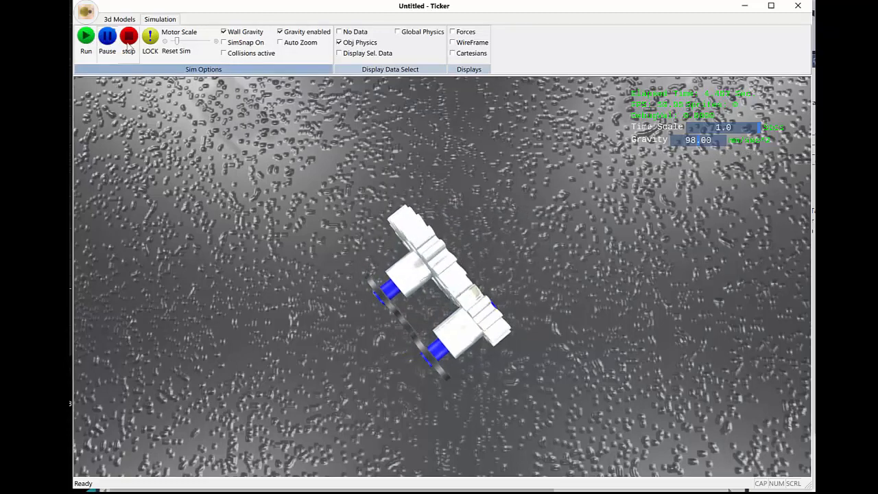
{"action": "left_click", "coordinate": [129, 38]}
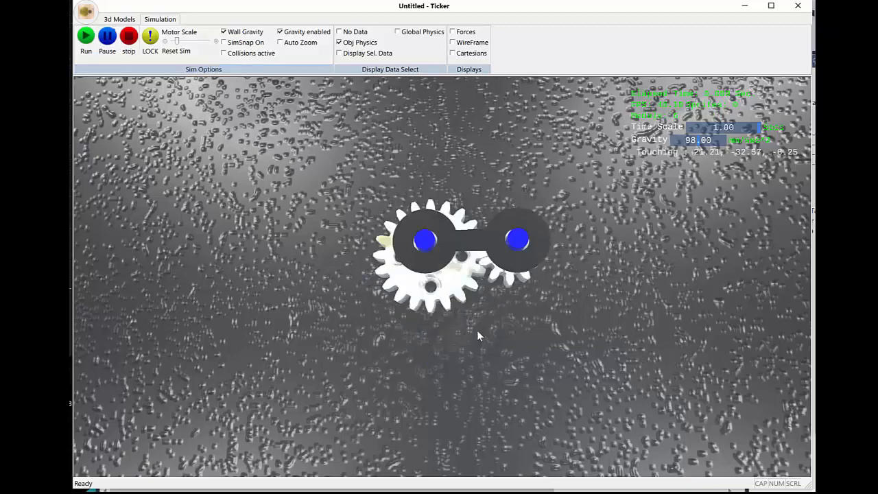
Step: Examine the assembly from the side and front, select the motor-driven gear to review its lock settings, and clear the selection
{"action": "middle_click_drag", "start_coordinate": [478, 335], "coordinate": [470, 337]}
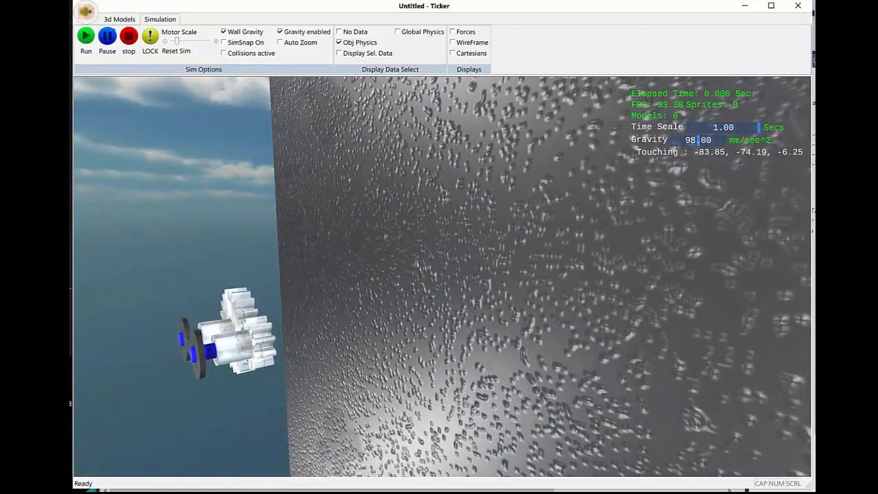
{"action": "middle_click_drag", "start_coordinate": [295, 407], "coordinate": [322, 383]}
{"action": "left_click", "coordinate": [244, 308]}
{"action": "middle_click_drag", "start_coordinate": [418, 342], "coordinate": [434, 316]}
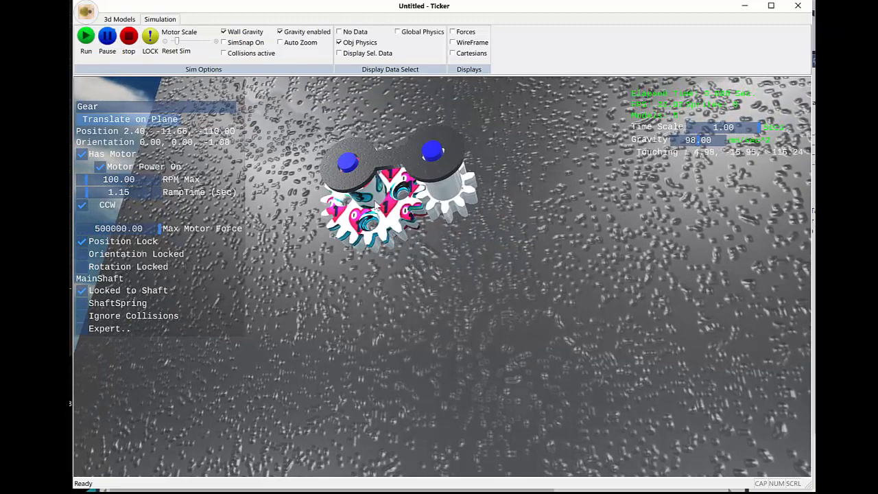
{"action": "middle_click_drag", "start_coordinate": [399, 299], "coordinate": [440, 353]}
{"action": "left_click", "coordinate": [393, 310]}
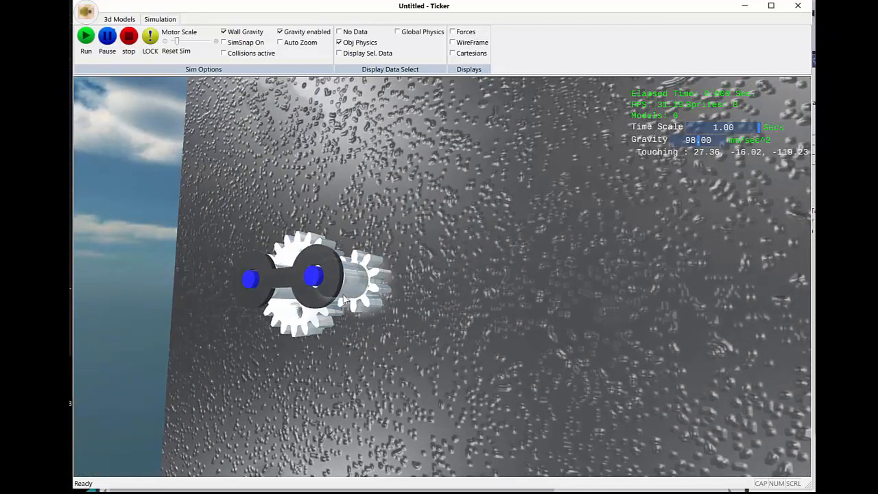
Step: Rerun the simulation, follow the linked gears' motion from different viewing angles, and stop it
{"action": "middle_click_drag", "start_coordinate": [308, 352], "coordinate": [158, 179]}
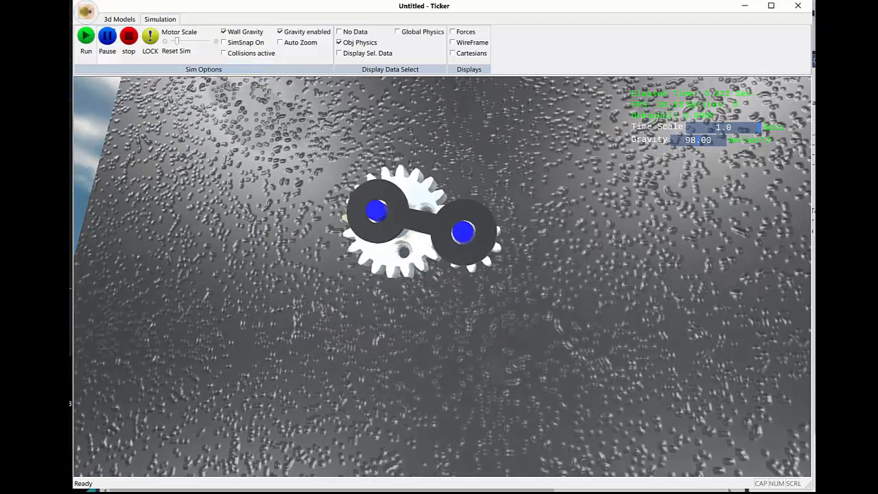
{"action": "middle_click_drag", "start_coordinate": [343, 234], "coordinate": [460, 321]}
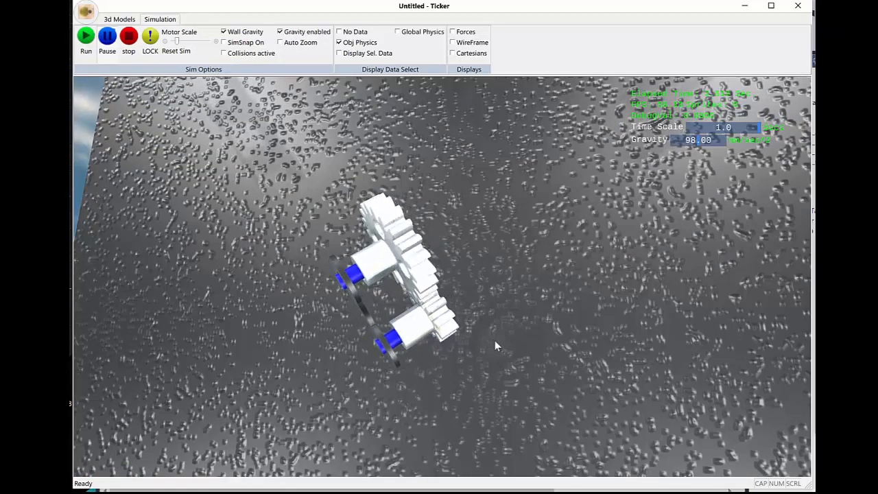
{"action": "mouse_move", "coordinate": [502, 348]}
{"action": "middle_mouse_down"}
{"action": "mouse_move", "coordinate": [329, 275]}
{"action": "mouse_move", "coordinate": [509, 361]}
{"action": "middle_mouse_up"}
{"action": "scroll", "coordinate": [509, 358], "scroll_direction": "down", "scroll_amount": 3}
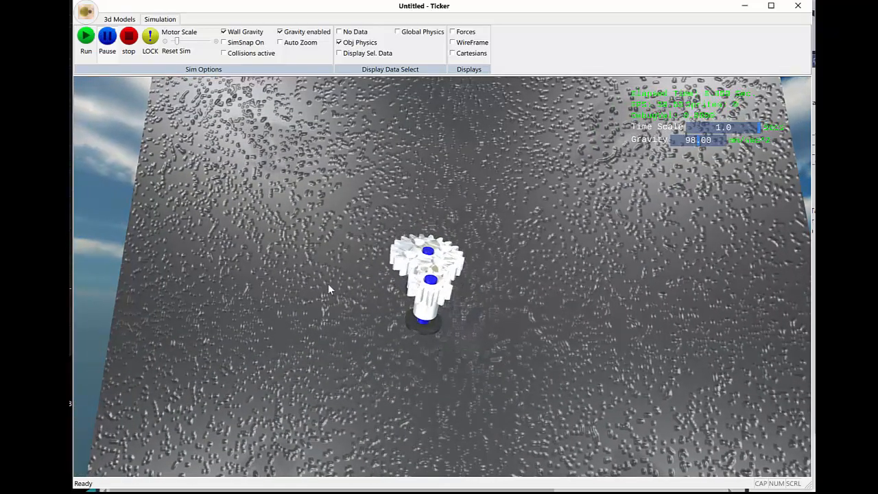
{"action": "left_click", "coordinate": [129, 37]}
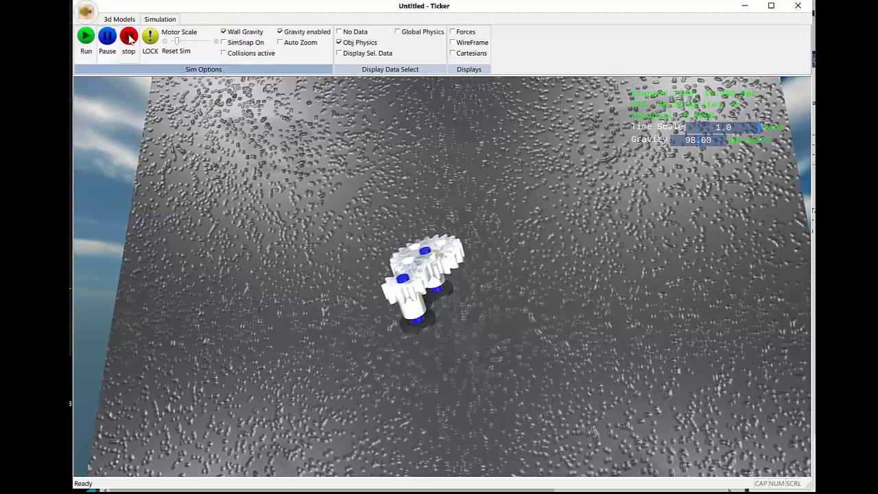
Step: Lock the motor-driven gear's orientation and start the simulation
{"action": "left_click", "coordinate": [431, 286]}
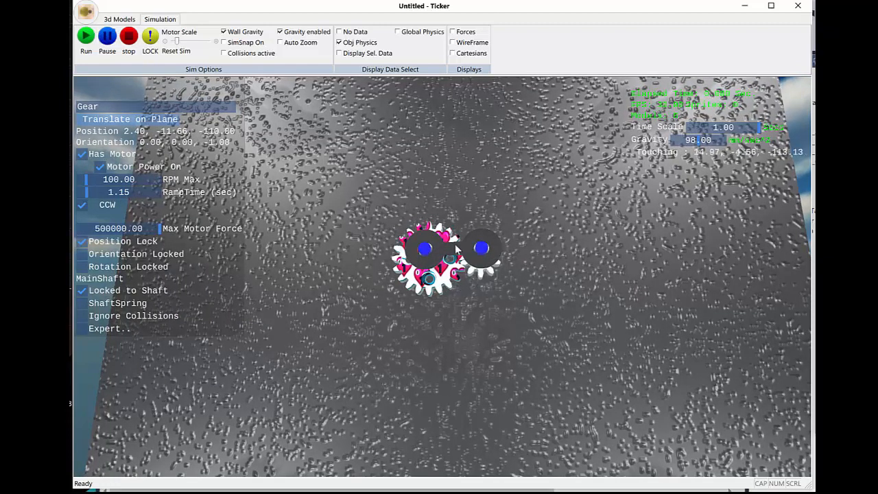
{"action": "left_click", "coordinate": [81, 257]}
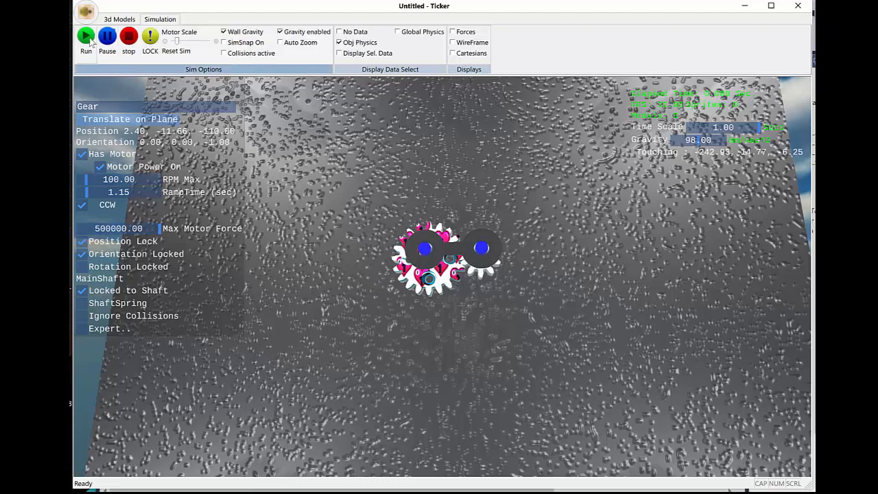
{"action": "left_click", "coordinate": [92, 40]}
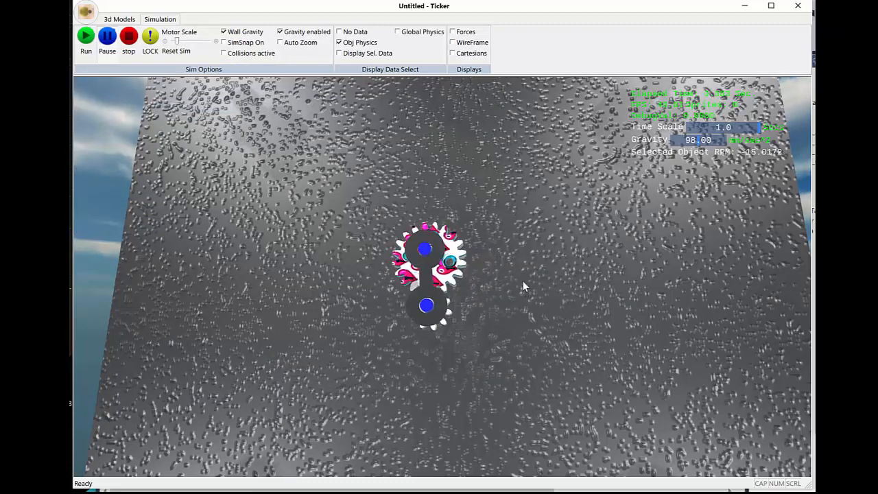
Step: Follow the linked gears' motion up close and from further away, clear the selection, and stop the simulation
{"action": "middle_click_drag", "start_coordinate": [524, 288], "coordinate": [465, 295]}
{"action": "scroll", "coordinate": [450, 283], "scroll_direction": "up", "scroll_amount": 3}
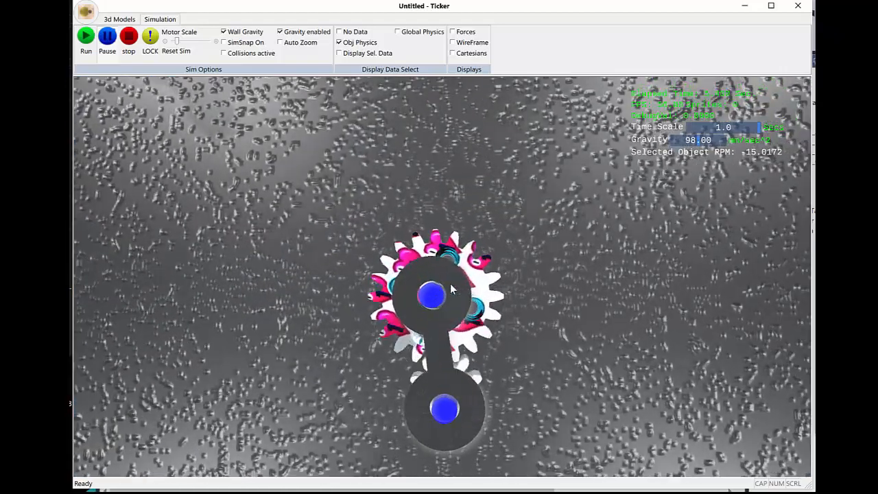
{"action": "mouse_move", "coordinate": [510, 346]}
{"action": "middle_mouse_down"}
{"action": "mouse_move", "coordinate": [466, 316]}
{"action": "mouse_move", "coordinate": [330, 337]}
{"action": "mouse_move", "coordinate": [514, 343]}
{"action": "middle_mouse_up"}
{"action": "left_click", "coordinate": [515, 343]}
{"action": "middle_click_drag", "start_coordinate": [421, 305], "coordinate": [507, 318]}
{"action": "scroll", "coordinate": [504, 322], "scroll_direction": "down", "scroll_amount": 3}
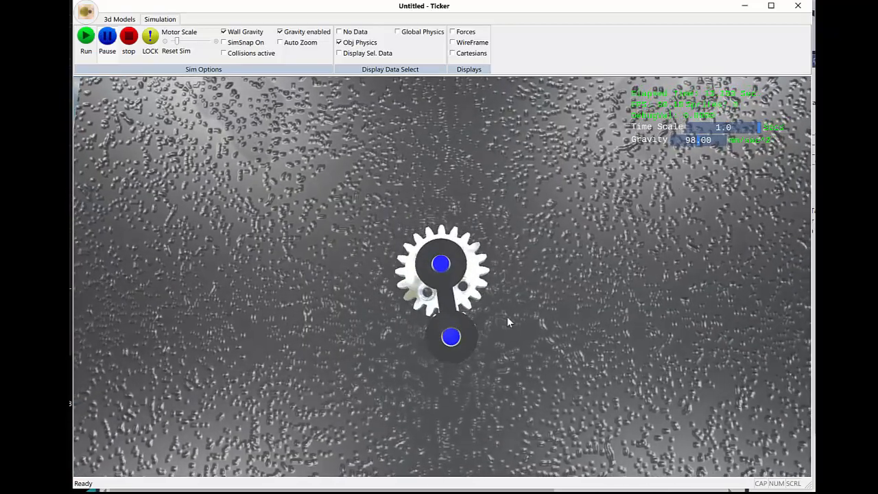
{"action": "scroll", "coordinate": [507, 317], "scroll_direction": "down", "scroll_amount": 3}
{"action": "left_click", "coordinate": [129, 37]}
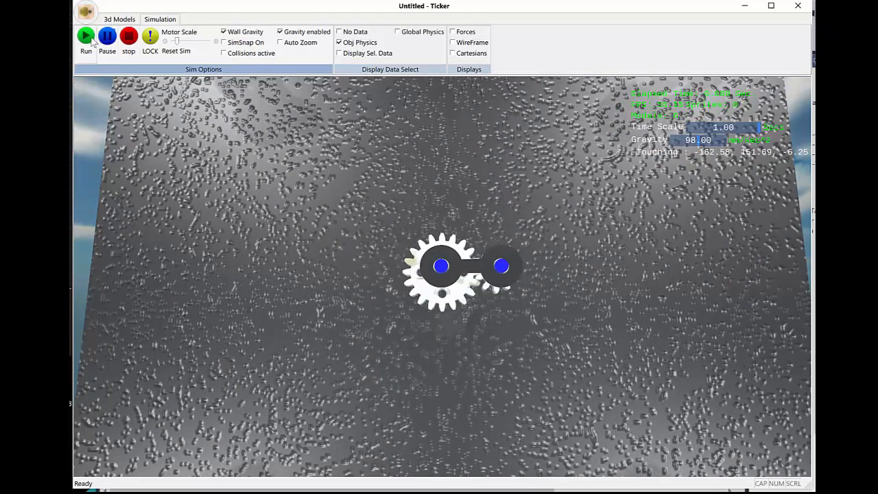
Step: Rerun the simulation with the gear's orientation locked to observe the link's motion, and stop it
{"action": "left_click", "coordinate": [86, 37]}
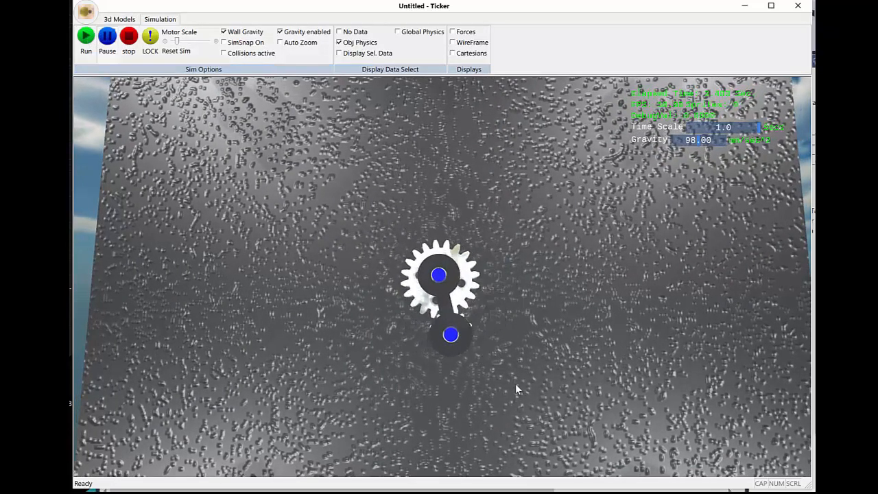
{"action": "middle_click_drag", "start_coordinate": [508, 382], "coordinate": [495, 369]}
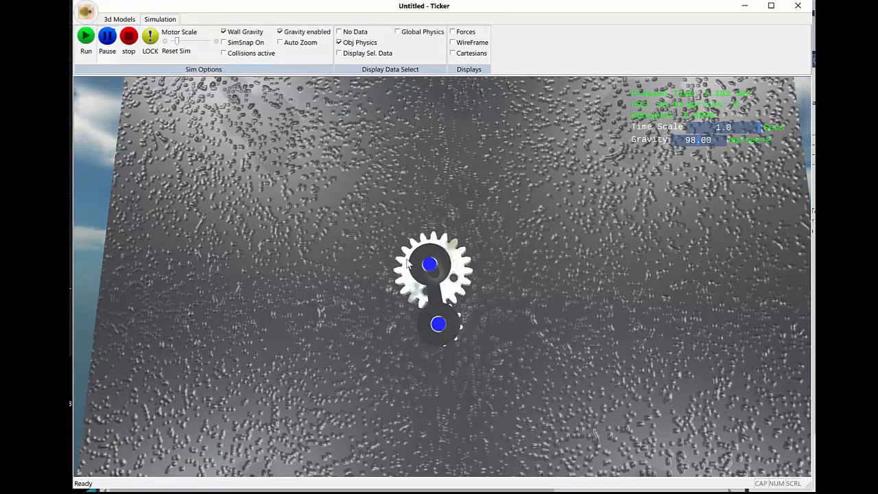
{"action": "left_click", "coordinate": [131, 39]}
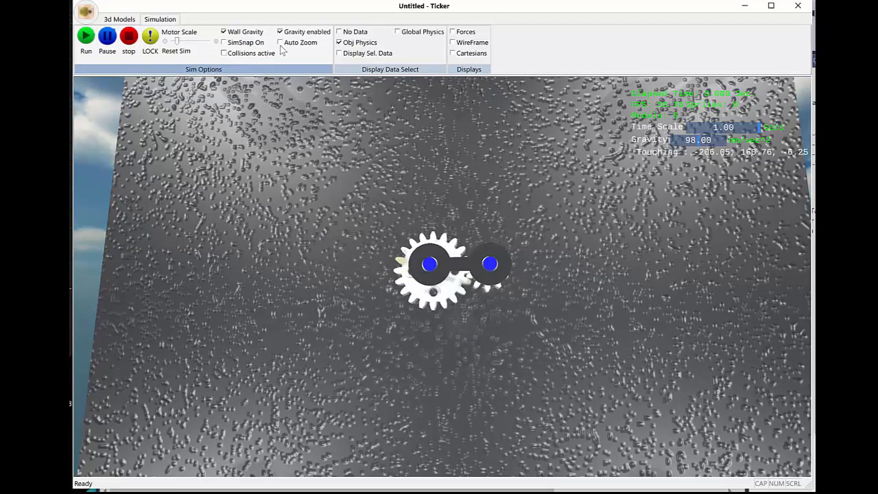
Step: Disable gravity and start the simulation with the pinion selected
{"action": "left_click", "coordinate": [293, 34]}
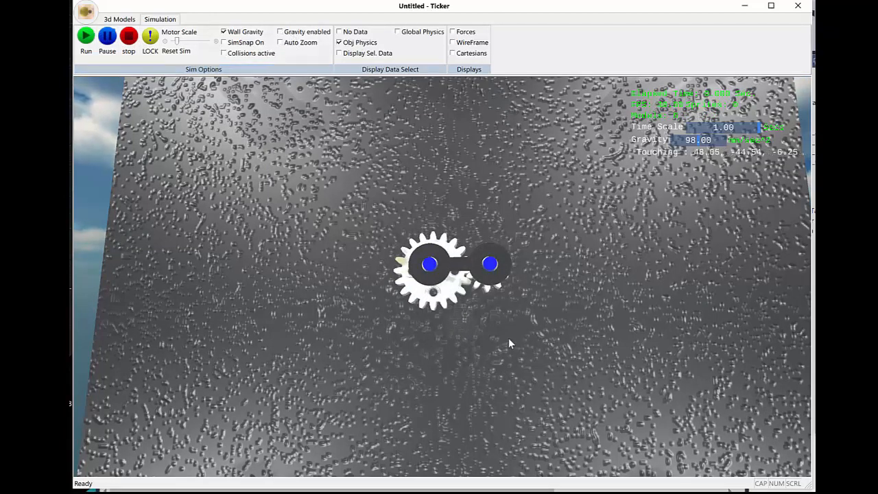
{"action": "middle_click_drag", "start_coordinate": [509, 337], "coordinate": [485, 295]}
{"action": "left_click", "coordinate": [443, 258]}
{"action": "left_click", "coordinate": [484, 249]}
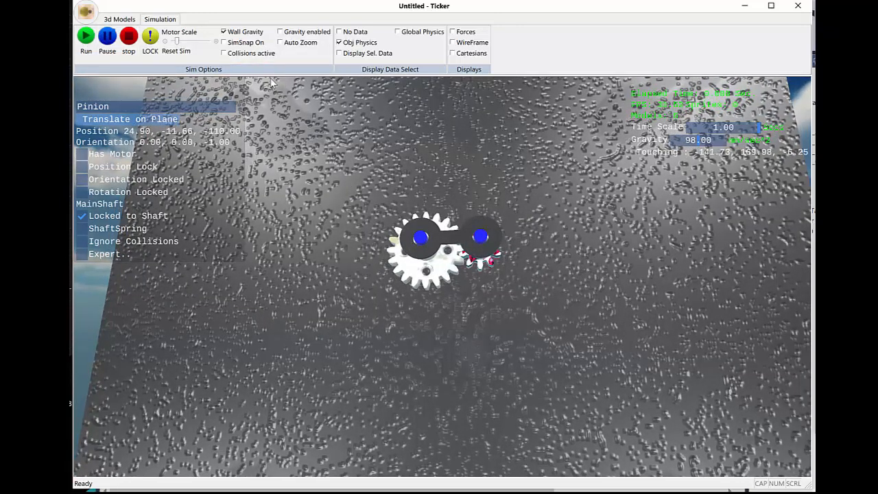
{"action": "middle_click_drag", "start_coordinate": [350, 242], "coordinate": [352, 238]}
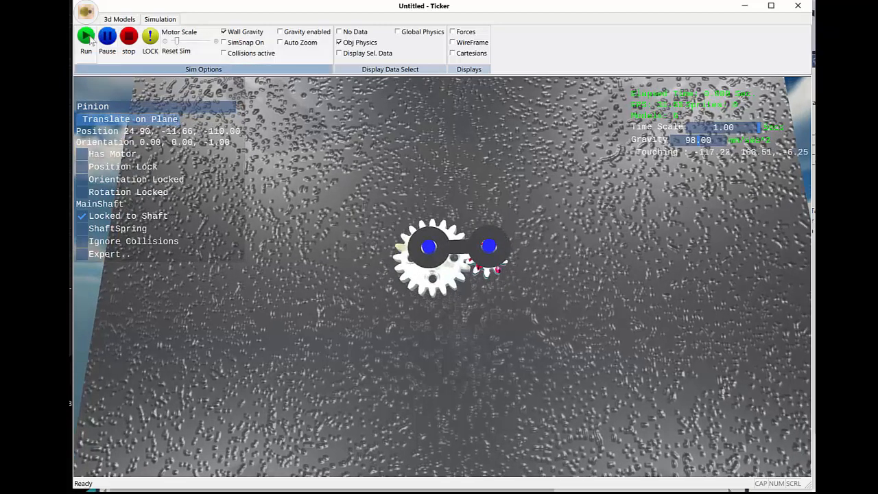
{"action": "left_click", "coordinate": [89, 38]}
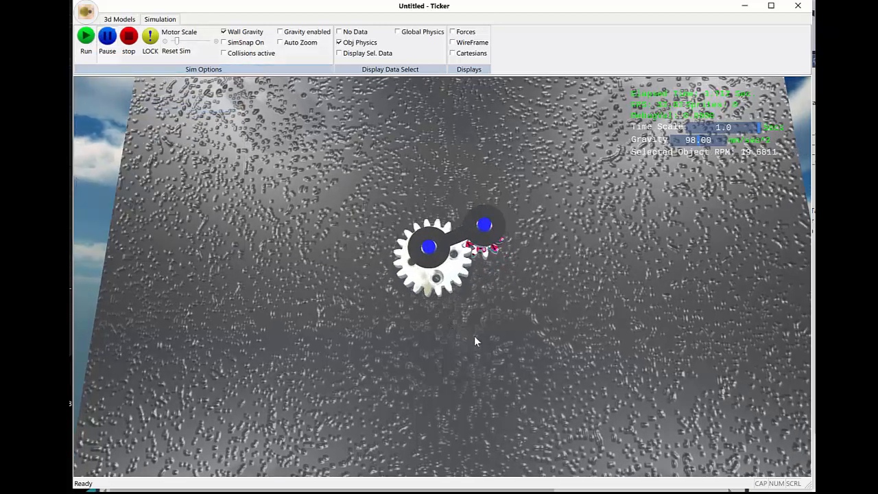
Step: Observe the gravity-free motion from several angles, selecting the gear and the pinion in turn to compare their RPM
{"action": "middle_click_drag", "start_coordinate": [474, 336], "coordinate": [491, 316]}
{"action": "scroll", "coordinate": [492, 335], "scroll_direction": "up", "scroll_amount": 2}
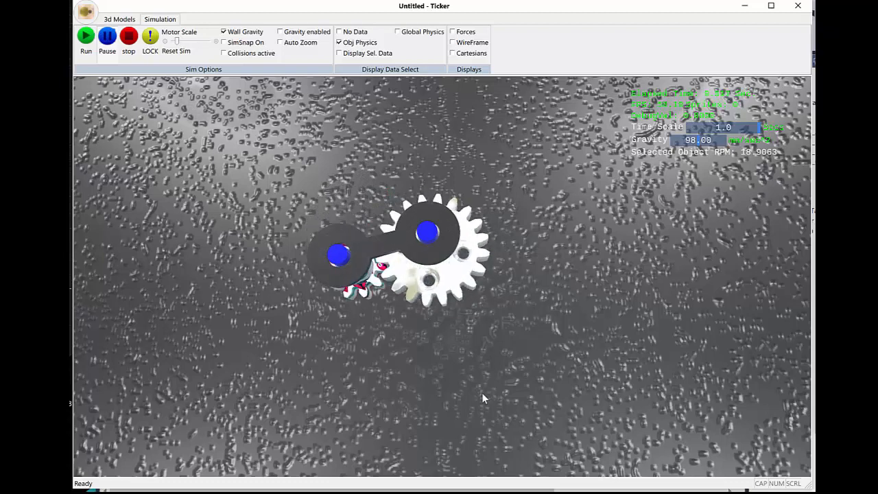
{"action": "middle_click_drag", "start_coordinate": [483, 398], "coordinate": [478, 340]}
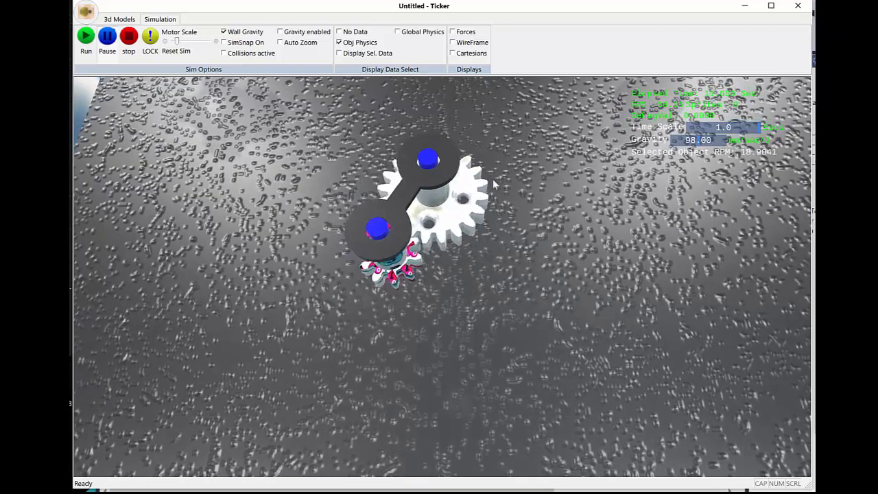
{"action": "middle_click_drag", "start_coordinate": [538, 230], "coordinate": [530, 264]}
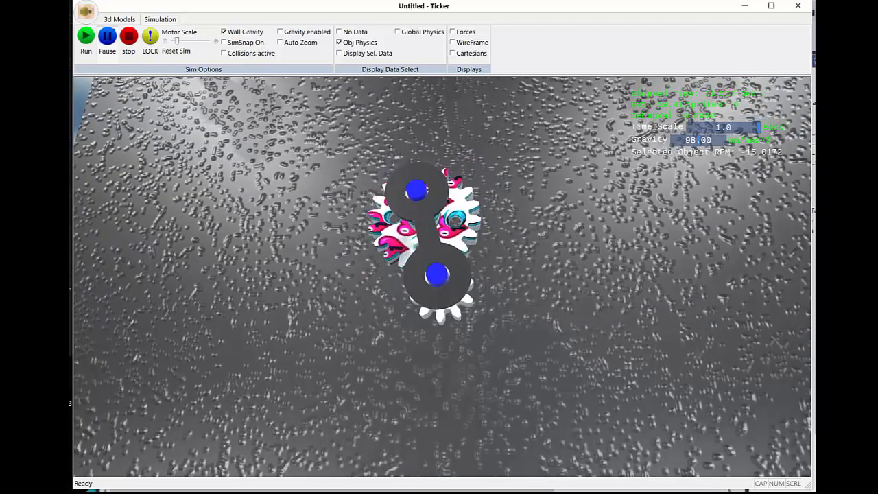
{"action": "middle_click_drag", "start_coordinate": [432, 233], "coordinate": [426, 248]}
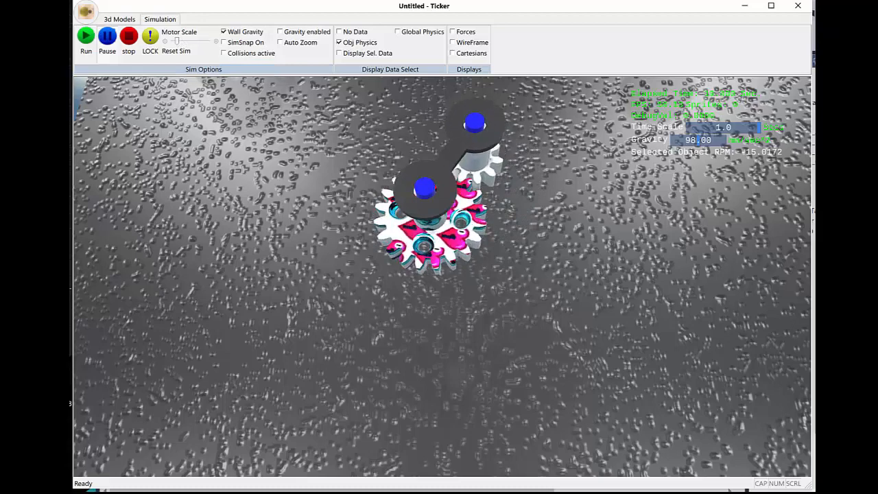
{"action": "middle_click_drag", "start_coordinate": [588, 224], "coordinate": [583, 255]}
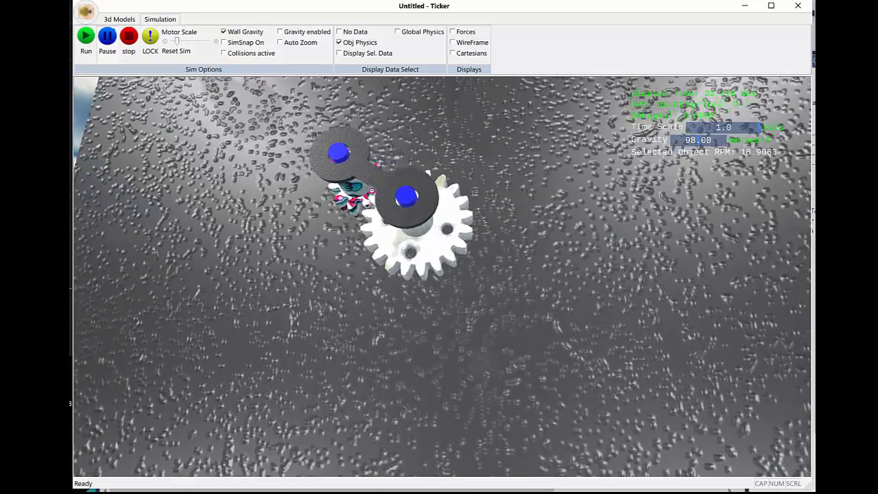
{"action": "middle_click_drag", "start_coordinate": [439, 349], "coordinate": [471, 333]}
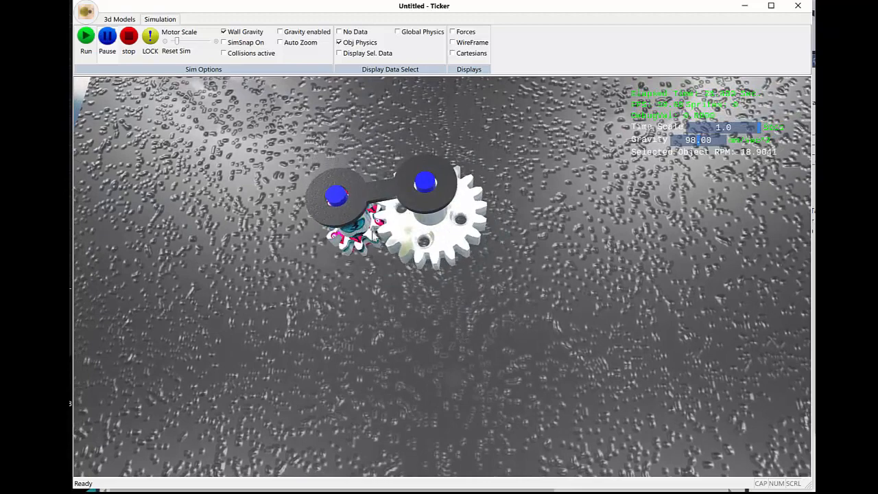
{"action": "middle_click_drag", "start_coordinate": [419, 301], "coordinate": [422, 302]}
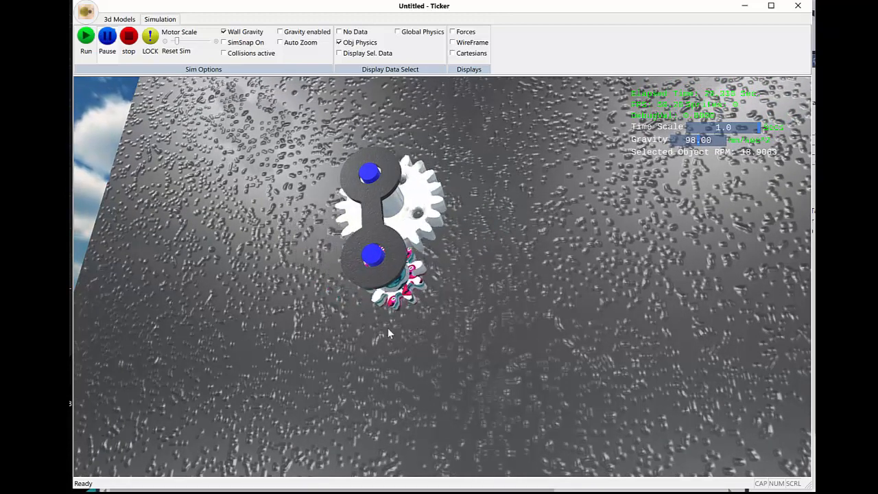
Step: Examine the pinion circling the gear from steeper and closer viewpoints, clear the selection, and stop the simulation
{"action": "middle_click_drag", "start_coordinate": [388, 328], "coordinate": [396, 327]}
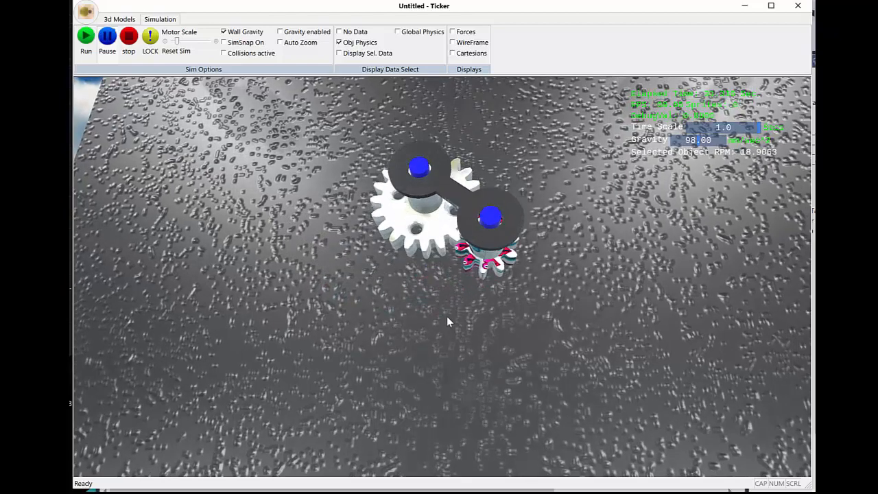
{"action": "middle_click_drag", "start_coordinate": [446, 316], "coordinate": [460, 240]}
{"action": "scroll", "coordinate": [453, 343], "scroll_direction": "up", "scroll_amount": 4}
{"action": "scroll", "coordinate": [446, 344], "scroll_direction": "down", "scroll_amount": 4}
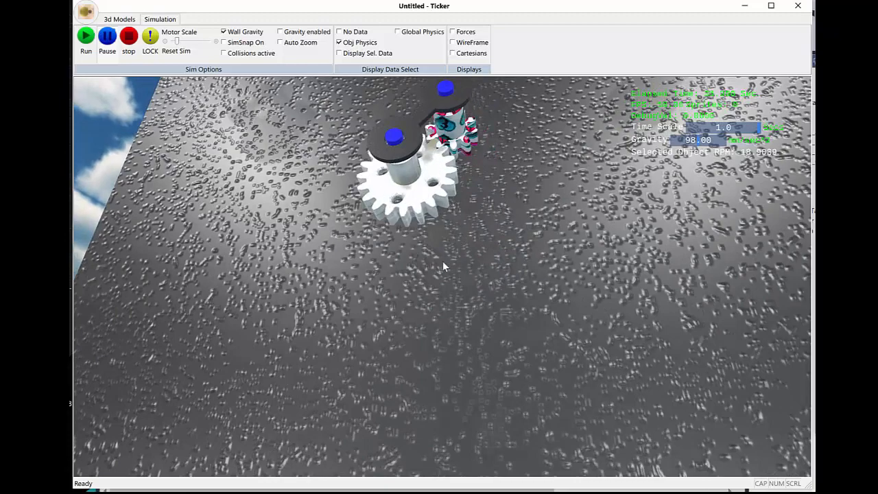
{"action": "scroll", "coordinate": [443, 262], "scroll_direction": "down", "scroll_amount": 4}
{"action": "left_click", "coordinate": [444, 262]}
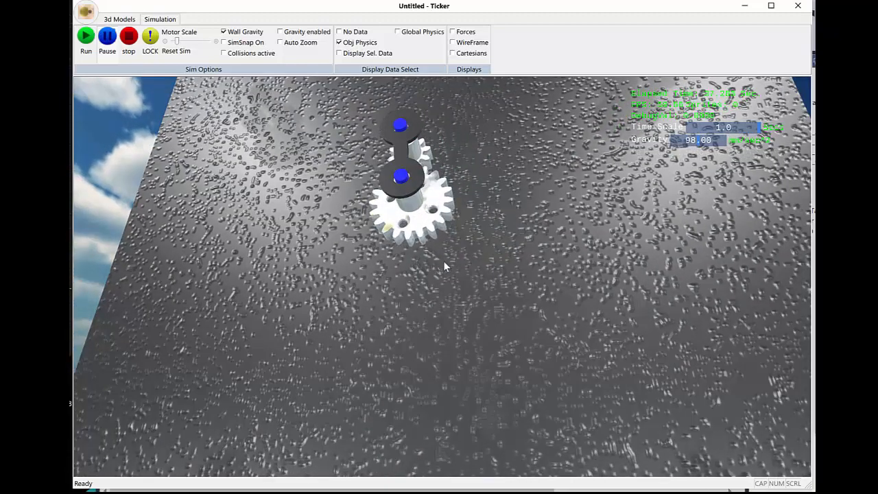
{"action": "middle_click_drag", "start_coordinate": [444, 261], "coordinate": [446, 317]}
{"action": "scroll", "coordinate": [447, 317], "scroll_direction": "down", "scroll_amount": 2}
{"action": "scroll", "coordinate": [458, 310], "scroll_direction": "up", "scroll_amount": 4}
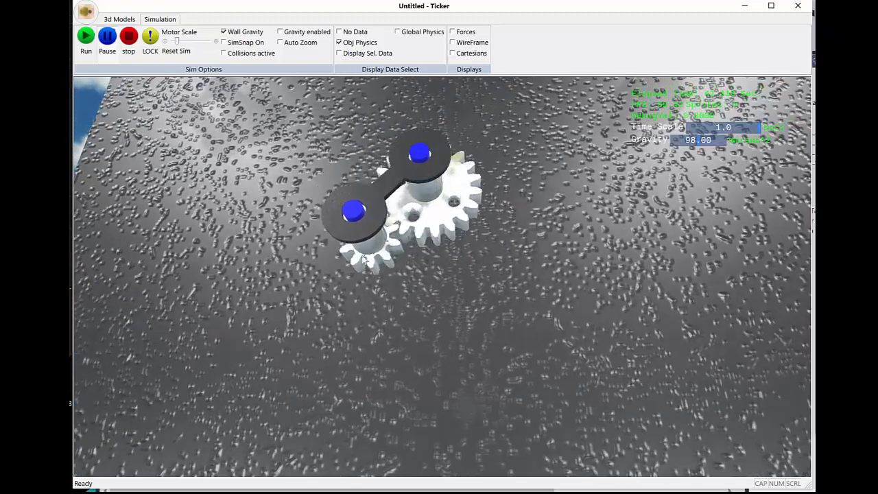
{"action": "left_click", "coordinate": [130, 40]}
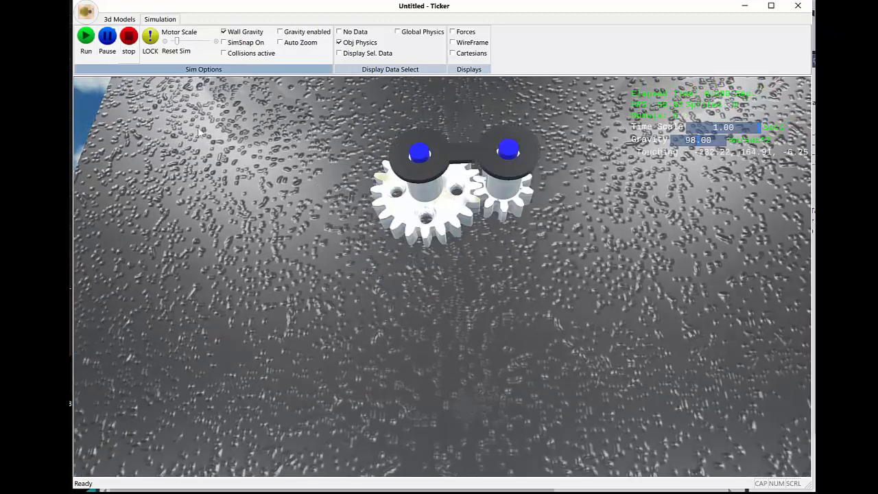
Step: Select the linkage and the pinion in turn to review their lock settings
{"action": "middle_click_drag", "start_coordinate": [439, 175], "coordinate": [434, 233]}
{"action": "left_click", "coordinate": [441, 197]}
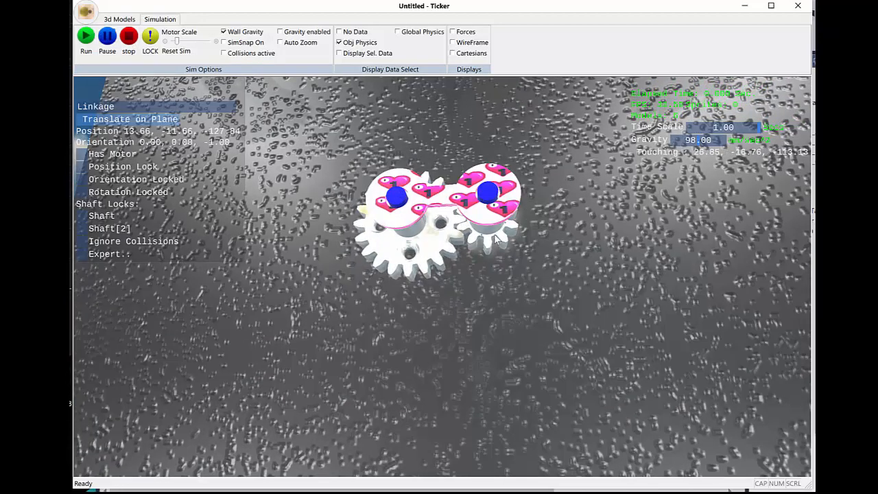
{"action": "left_click", "coordinate": [495, 236]}
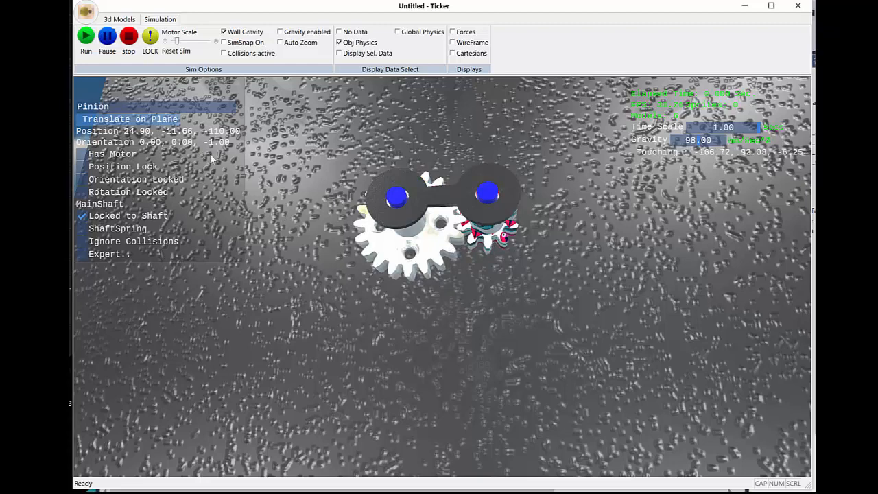
Step: Set the motor-driven gear's RPM Max to 308.51, then run the simulation at that speed and stop it
{"action": "left_click", "coordinate": [402, 261]}
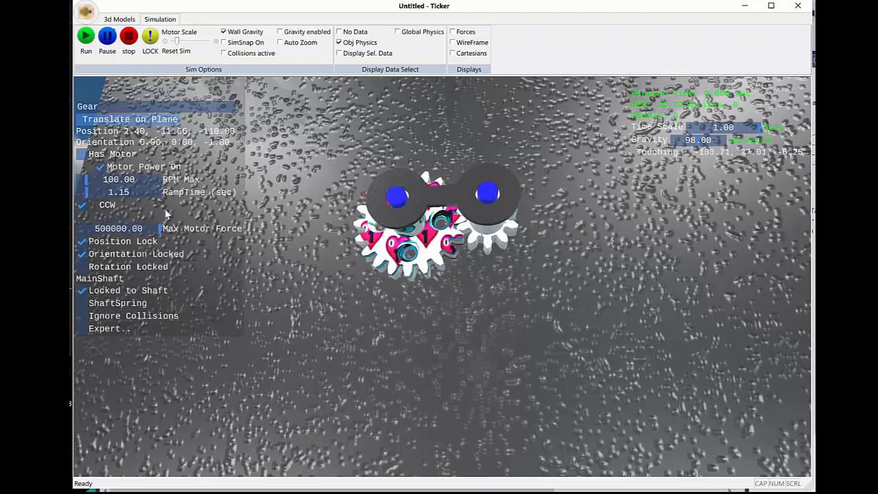
{"action": "left_click", "coordinate": [103, 181]}
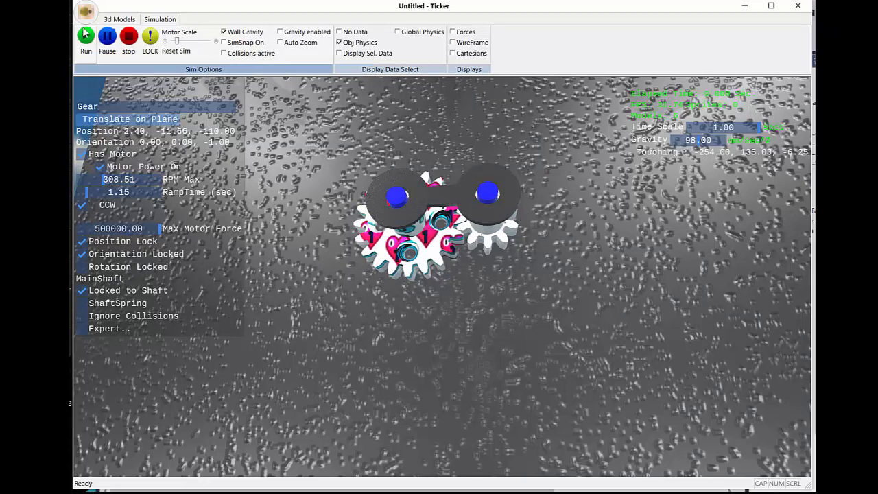
{"action": "left_click", "coordinate": [86, 38]}
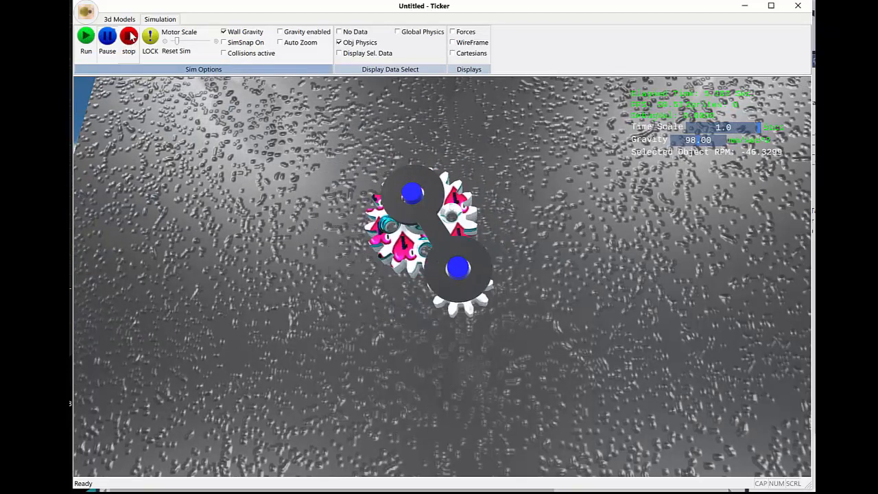
{"action": "left_click", "coordinate": [147, 45]}
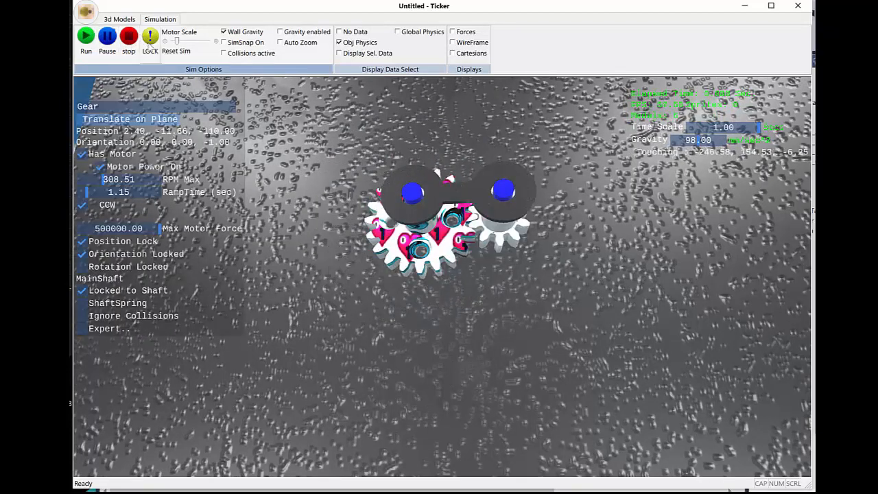
Step: Show the gear's Expert settings to examine its physics parameters, hide them again, and clear the selection
{"action": "left_click", "coordinate": [82, 329]}
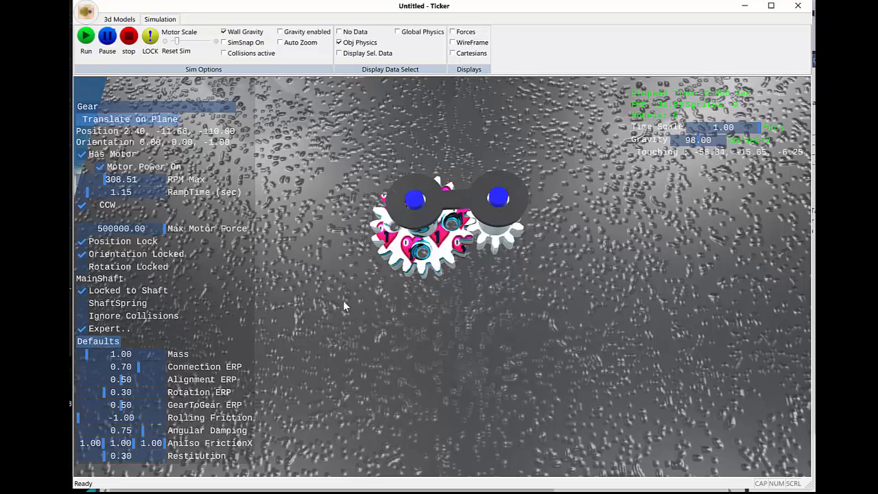
{"action": "left_click", "coordinate": [85, 330]}
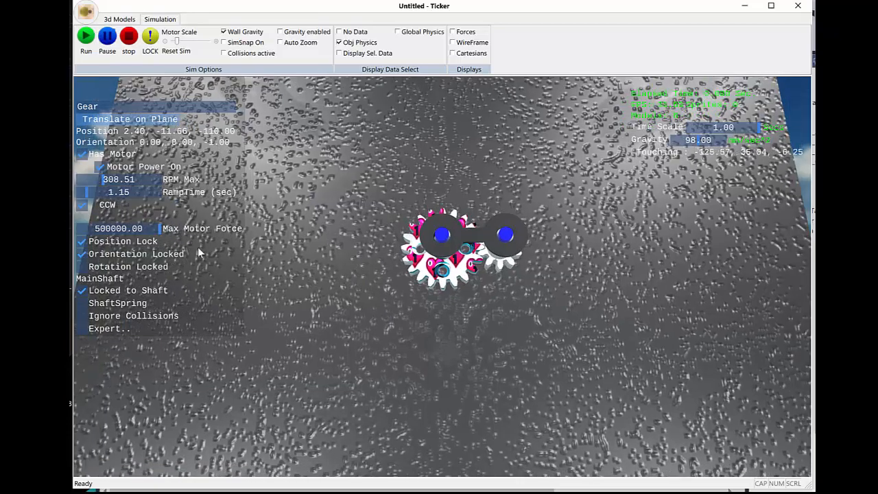
{"action": "left_click", "coordinate": [410, 306]}
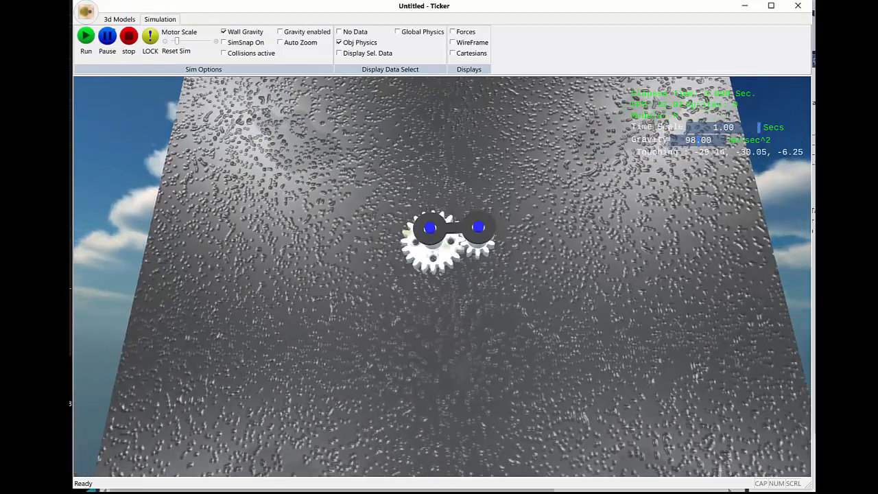
{"action": "mouse_move", "coordinate": [398, 322]}
{"action": "middle_mouse_down"}
{"action": "mouse_move", "coordinate": [288, 317]}
{"action": "mouse_move", "coordinate": [408, 312]}
{"action": "mouse_move", "coordinate": [386, 329]}
{"action": "middle_mouse_up"}
{"action": "scroll", "coordinate": [403, 308], "scroll_direction": "up", "scroll_amount": 4}
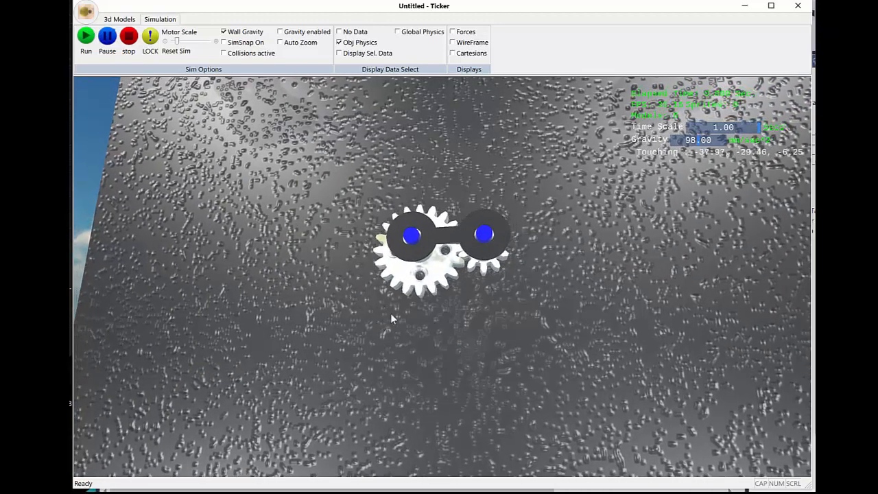
Step: Copy the motor-driven gear and place the copy on the pinion's shaft
{"action": "left_click", "coordinate": [416, 280]}
{"action": "middle_click_drag", "start_coordinate": [412, 282], "coordinate": [410, 278]}
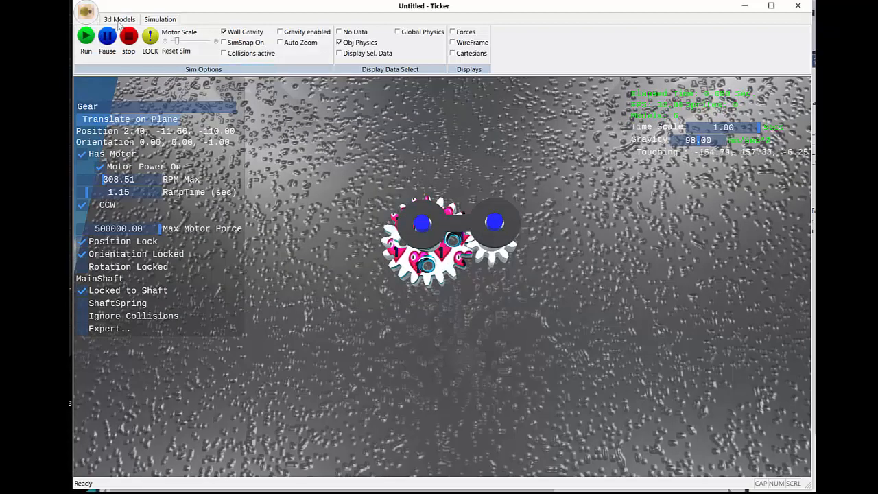
{"action": "left_click", "coordinate": [119, 20]}
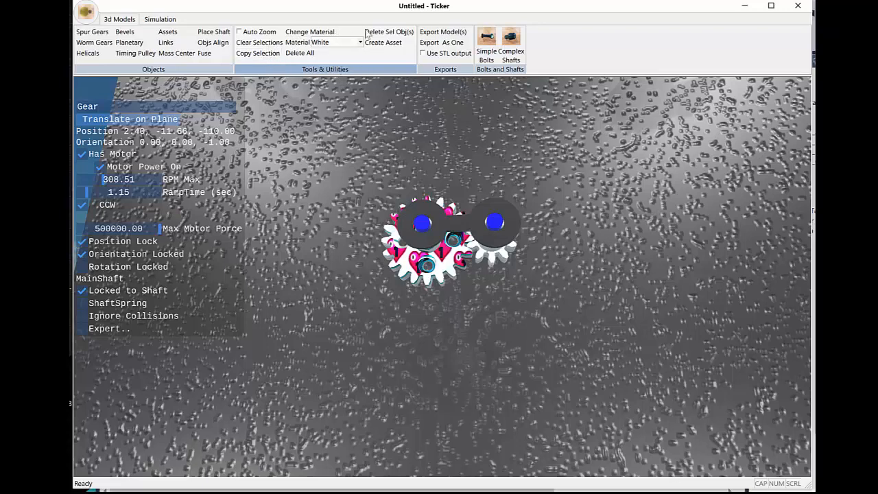
{"action": "left_click", "coordinate": [264, 54]}
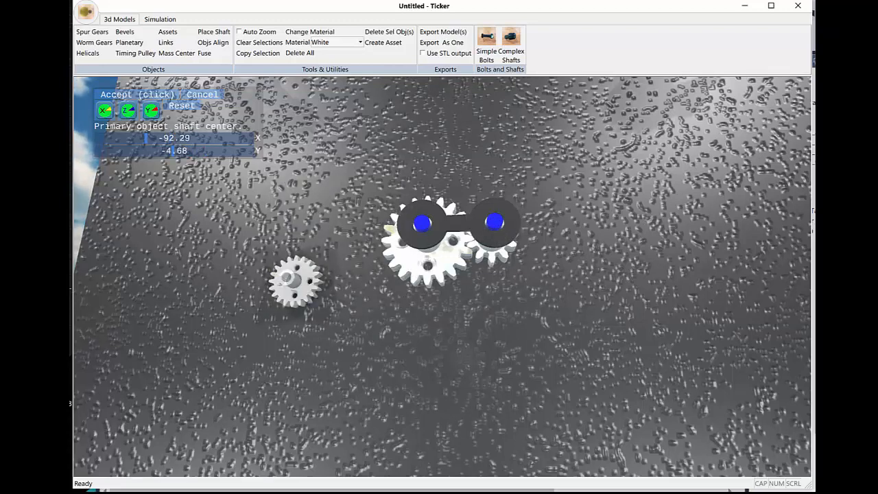
{"action": "middle_click_drag", "start_coordinate": [296, 283], "coordinate": [347, 329]}
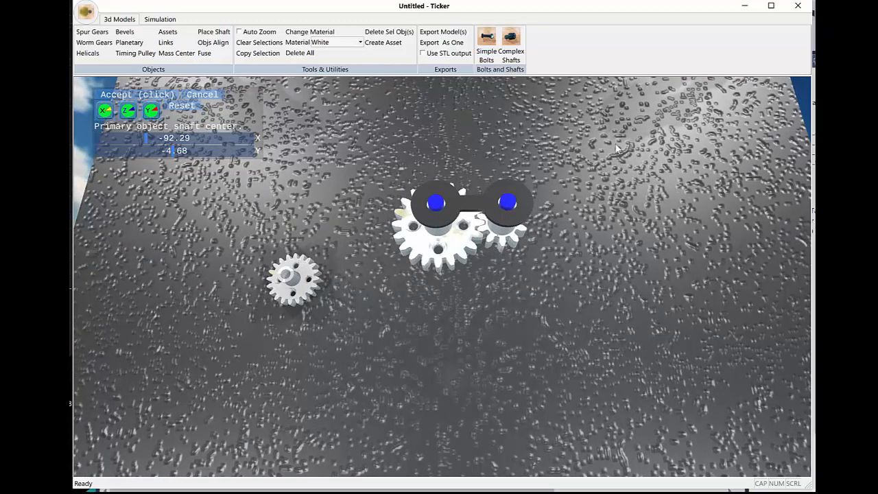
{"action": "left_click", "coordinate": [513, 210]}
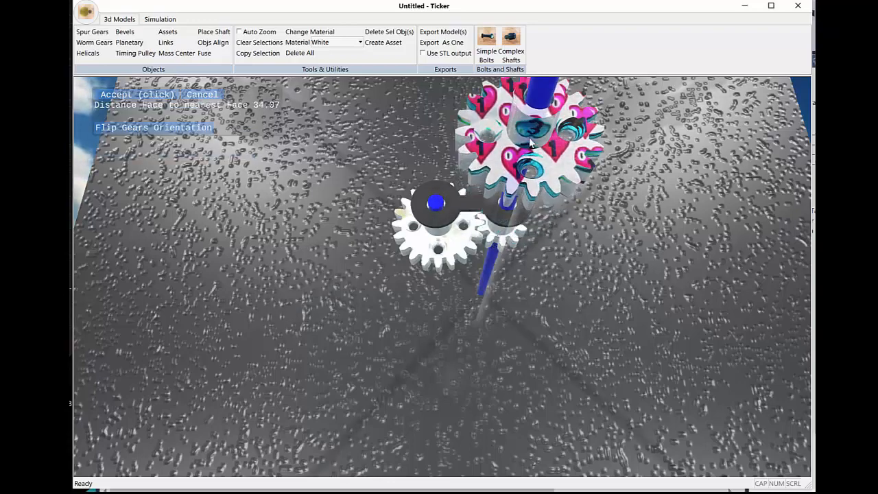
Step: Position the copied gear along the pinion's shaft at a face-to-face distance of 17.81 and accept the placement
{"action": "middle_click_drag", "start_coordinate": [645, 245], "coordinate": [533, 276]}
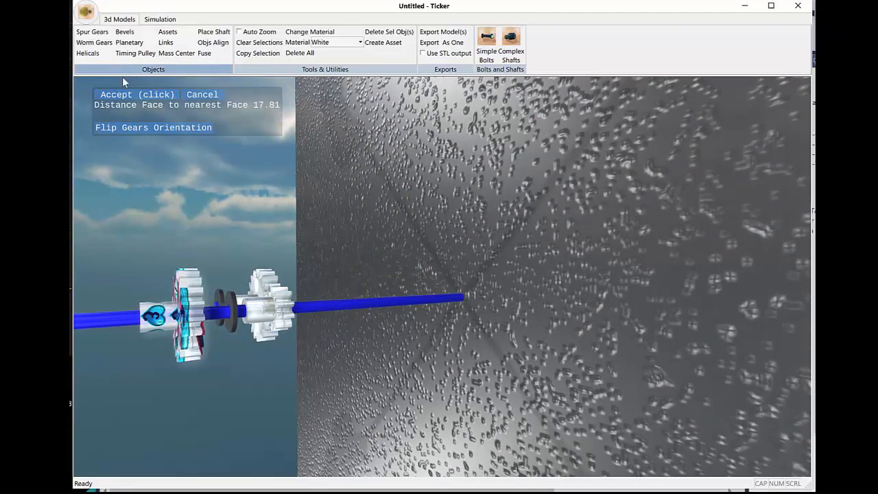
{"action": "middle_click_drag", "start_coordinate": [214, 216], "coordinate": [163, 200]}
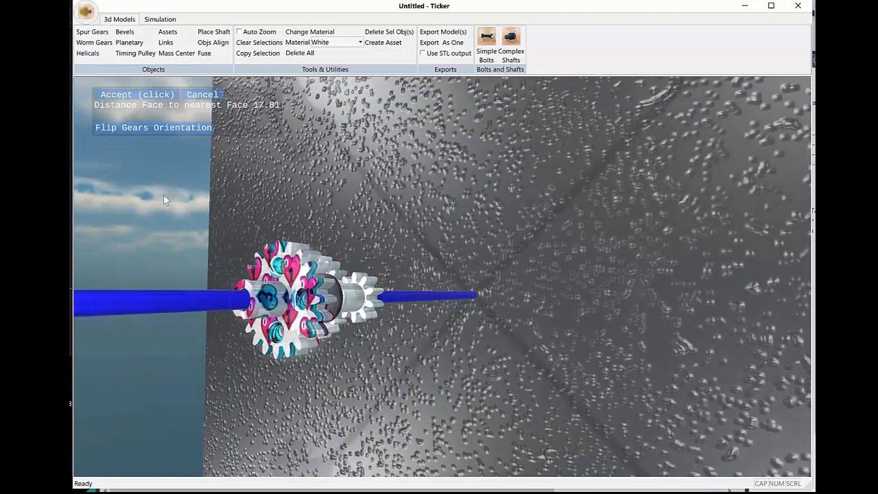
{"action": "scroll", "coordinate": [208, 217], "scroll_direction": "down", "scroll_amount": 2}
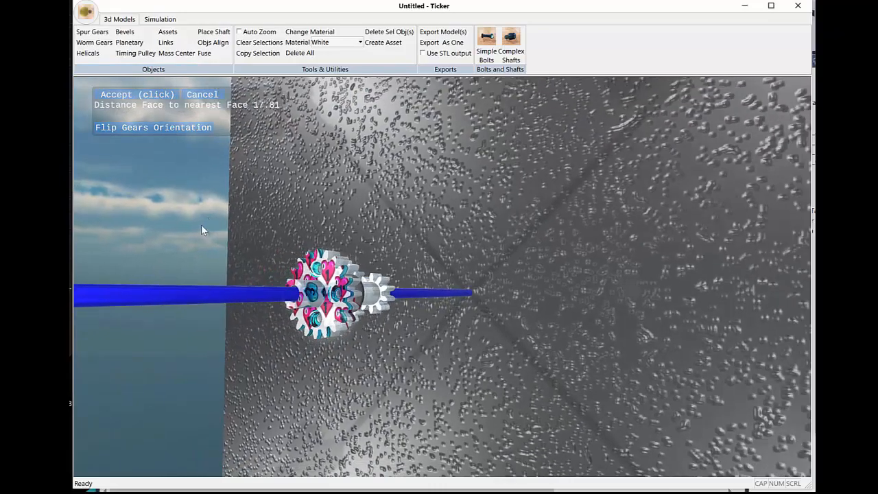
{"action": "scroll", "coordinate": [202, 224], "scroll_direction": "up", "scroll_amount": 3}
{"action": "middle_click_drag", "start_coordinate": [219, 223], "coordinate": [205, 209]}
{"action": "scroll", "coordinate": [268, 204], "scroll_direction": "down", "scroll_amount": 2}
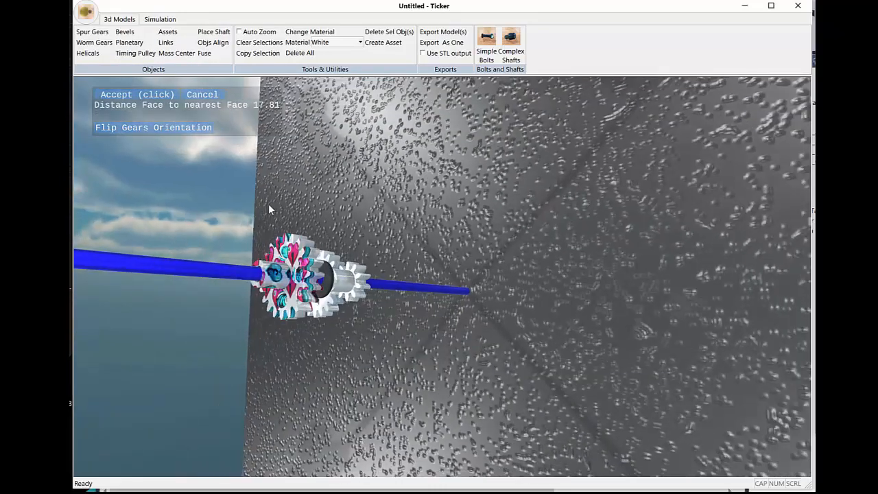
{"action": "mouse_move", "coordinate": [268, 204]}
{"action": "middle_mouse_down"}
{"action": "mouse_move", "coordinate": [273, 156]}
{"action": "mouse_move", "coordinate": [275, 195]}
{"action": "middle_mouse_up"}
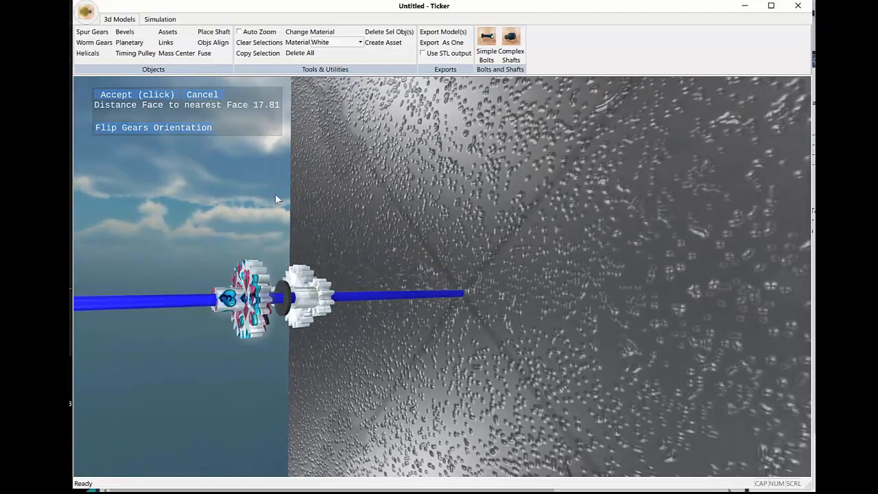
{"action": "left_click", "coordinate": [147, 95]}
Step: Examine the stacked copied gear, pinion and linkage from the side, the front and closer distances
{"action": "middle_click_drag", "start_coordinate": [271, 249], "coordinate": [357, 205]}
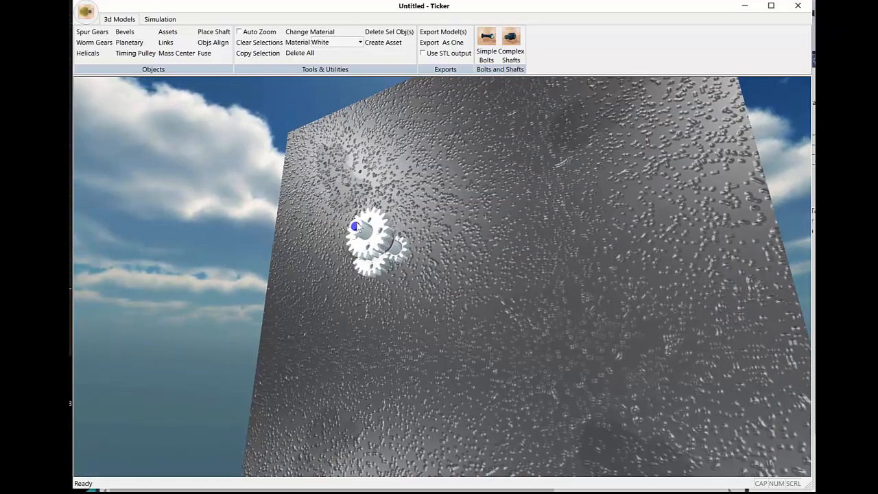
{"action": "scroll", "coordinate": [421, 312], "scroll_direction": "up", "scroll_amount": 9}
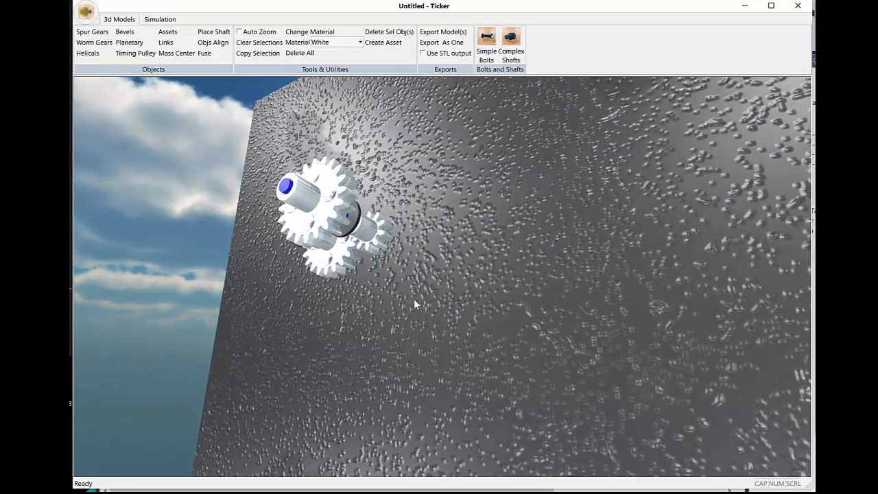
{"action": "middle_click_drag", "start_coordinate": [402, 251], "coordinate": [360, 266]}
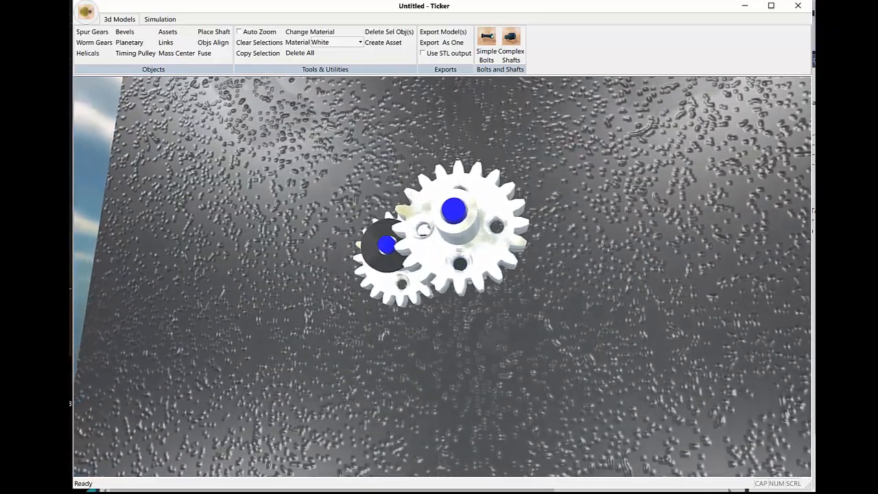
{"action": "scroll", "coordinate": [362, 263], "scroll_direction": "up", "scroll_amount": 5}
{"action": "scroll", "coordinate": [336, 276], "scroll_direction": "down", "scroll_amount": 5}
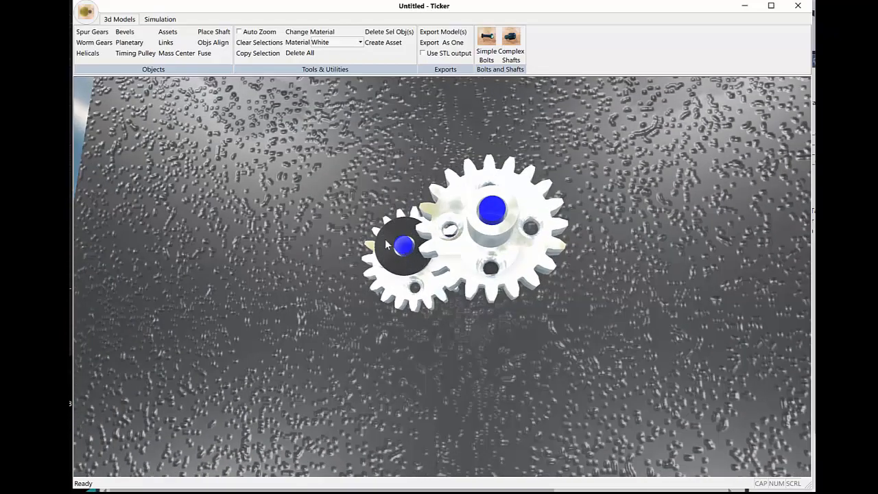
{"action": "mouse_move", "coordinate": [336, 280]}
{"action": "middle_mouse_down"}
{"action": "mouse_move", "coordinate": [317, 206]}
{"action": "mouse_move", "coordinate": [339, 274]}
{"action": "middle_mouse_up"}
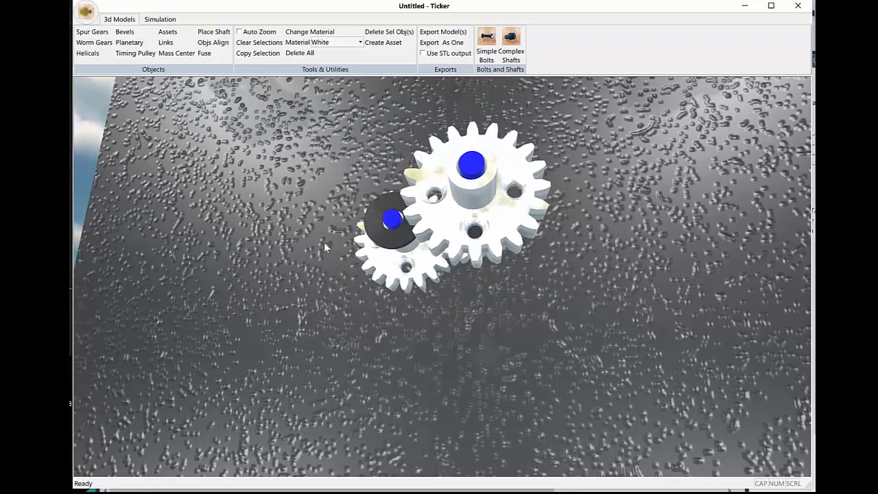
{"action": "scroll", "coordinate": [326, 244], "scroll_direction": "up", "scroll_amount": 2}
{"action": "scroll", "coordinate": [279, 246], "scroll_direction": "down", "scroll_amount": 2}
{"action": "middle_click_drag", "start_coordinate": [276, 245], "coordinate": [309, 262]}
Step: Try the OverRide Minimum on the motor-driven gear's shaft at 20.286 and 6.694, and disable the override again
{"action": "left_click", "coordinate": [435, 238]}
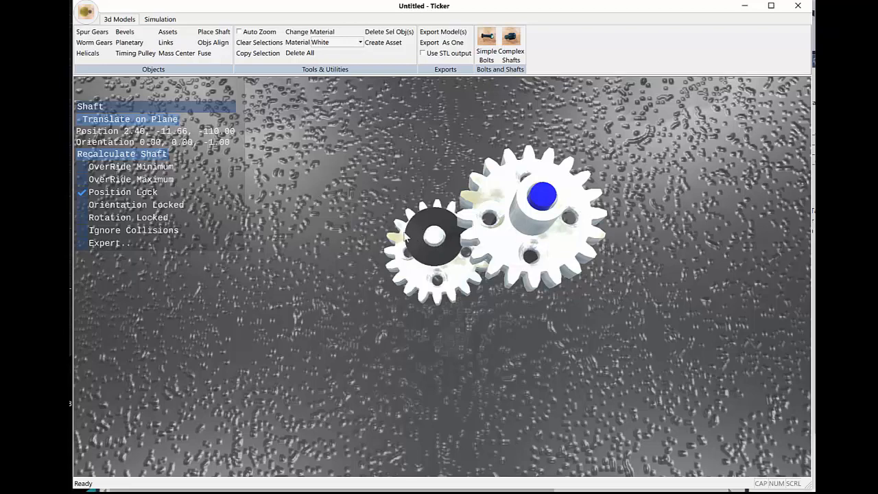
{"action": "middle_click_drag", "start_coordinate": [236, 311], "coordinate": [246, 249]}
{"action": "left_click", "coordinate": [83, 168]}
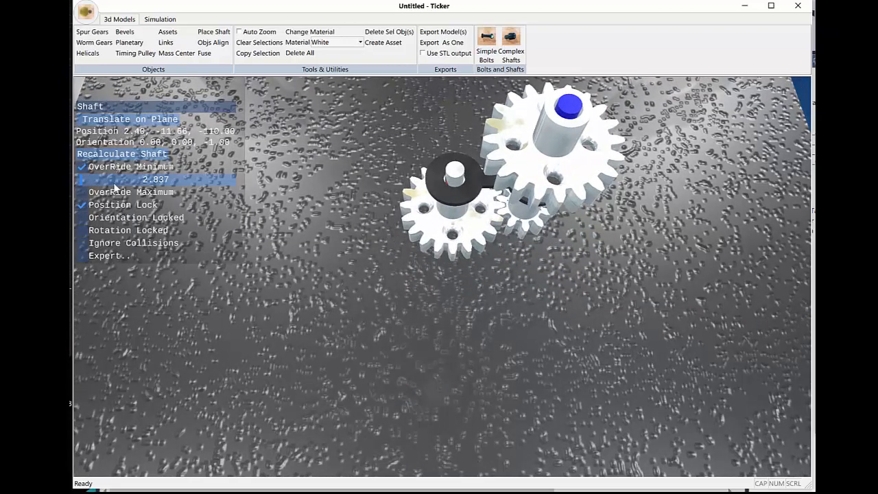
{"action": "left_click", "coordinate": [108, 180]}
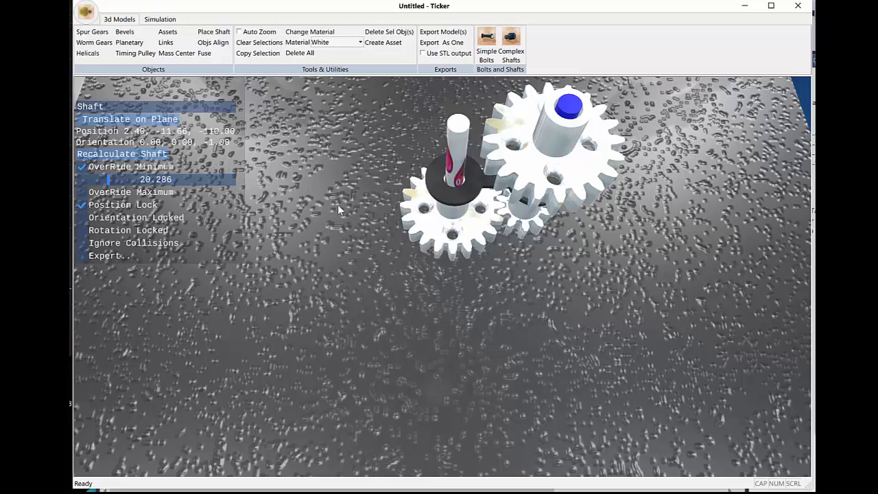
{"action": "left_click", "coordinate": [87, 179]}
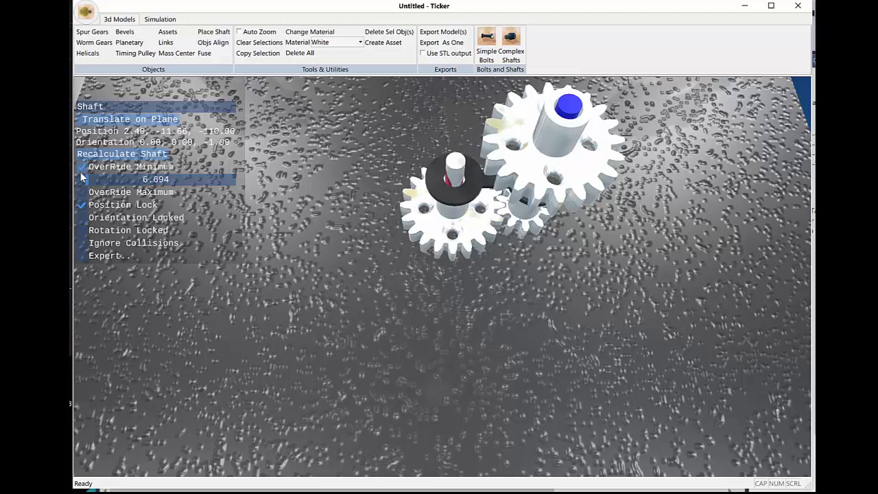
{"action": "left_click", "coordinate": [81, 171]}
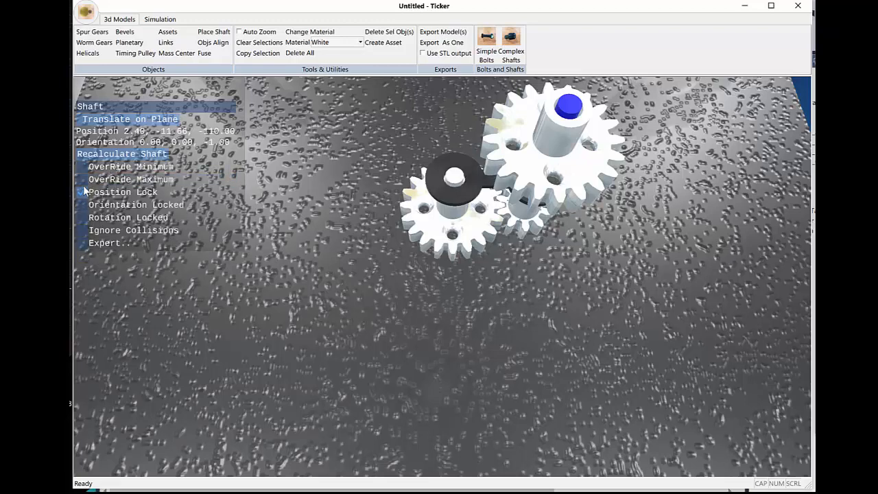
Step: Try the OverRide Maximum on the same shaft with an added top length of 19.735, and disable it again
{"action": "left_click", "coordinate": [81, 180]}
{"action": "left_click", "coordinate": [109, 193]}
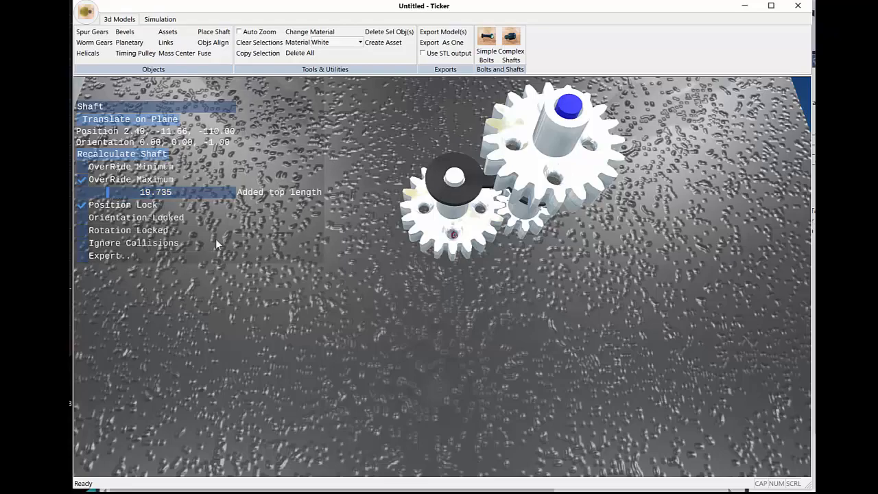
{"action": "mouse_move", "coordinate": [216, 240]}
{"action": "middle_mouse_down"}
{"action": "mouse_move", "coordinate": [240, 186]}
{"action": "mouse_move", "coordinate": [223, 236]}
{"action": "mouse_move", "coordinate": [216, 231]}
{"action": "middle_mouse_up"}
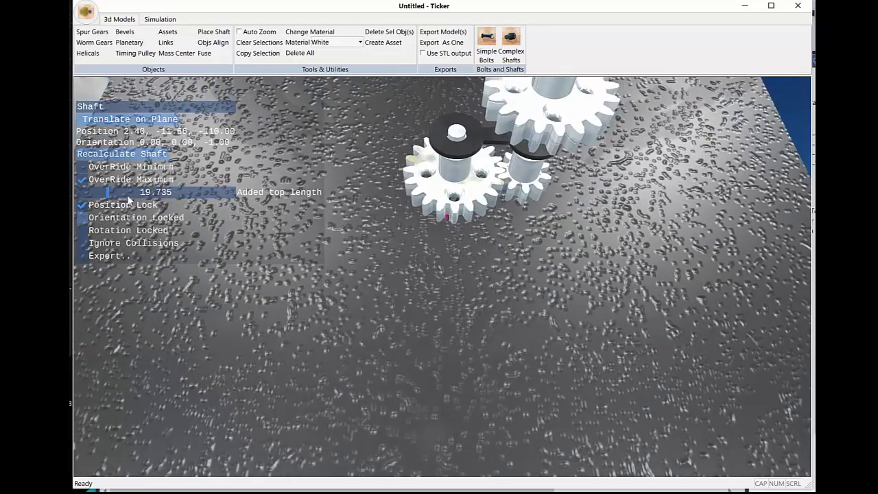
{"action": "left_click", "coordinate": [82, 180]}
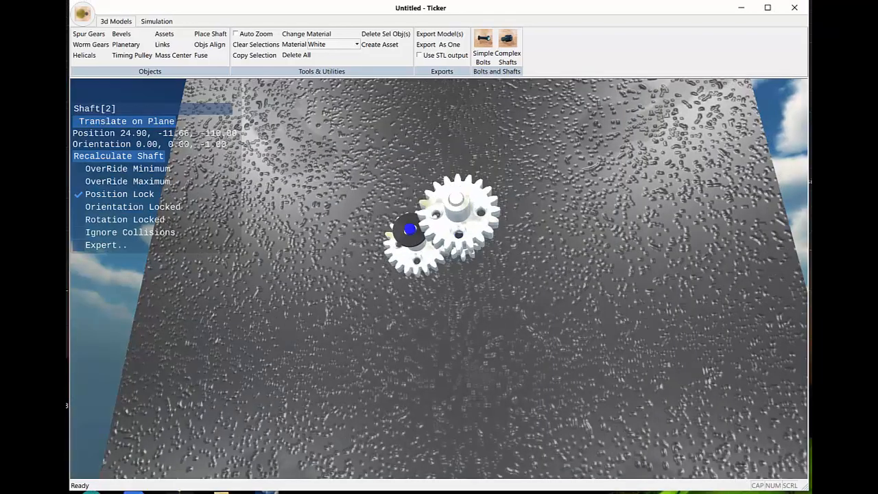
Step: Set the shaft radius to 2.65 for the shaft through the copied gear and accept it
{"action": "mouse_move", "coordinate": [525, 241]}
{"action": "middle_mouse_down"}
{"action": "mouse_move", "coordinate": [512, 221]}
{"action": "mouse_move", "coordinate": [511, 243]}
{"action": "middle_mouse_up"}
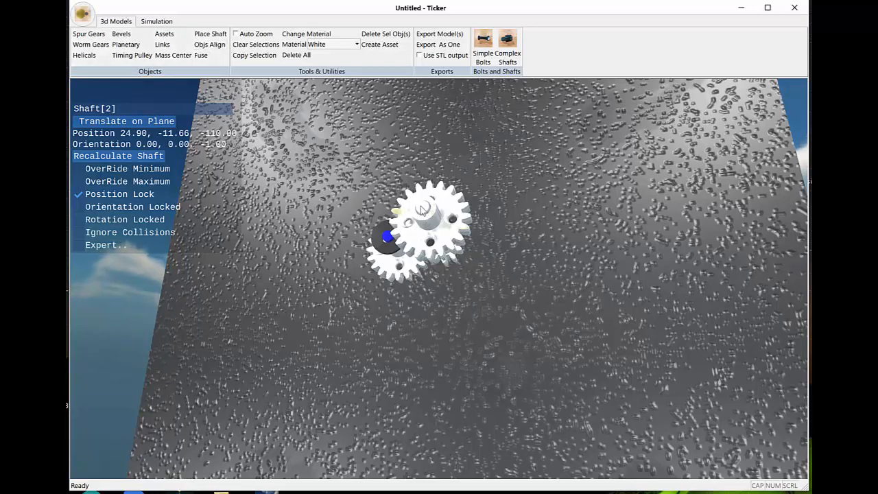
{"action": "middle_click_drag", "start_coordinate": [355, 196], "coordinate": [442, 271]}
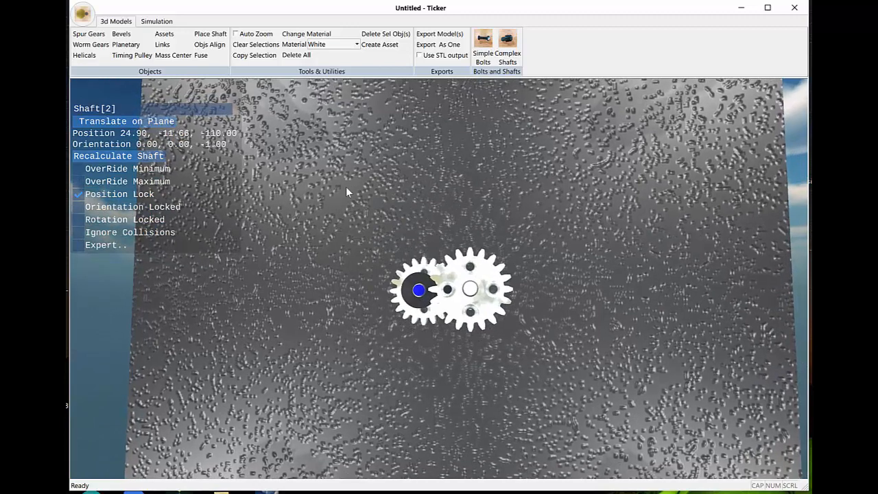
{"action": "left_click", "coordinate": [207, 47]}
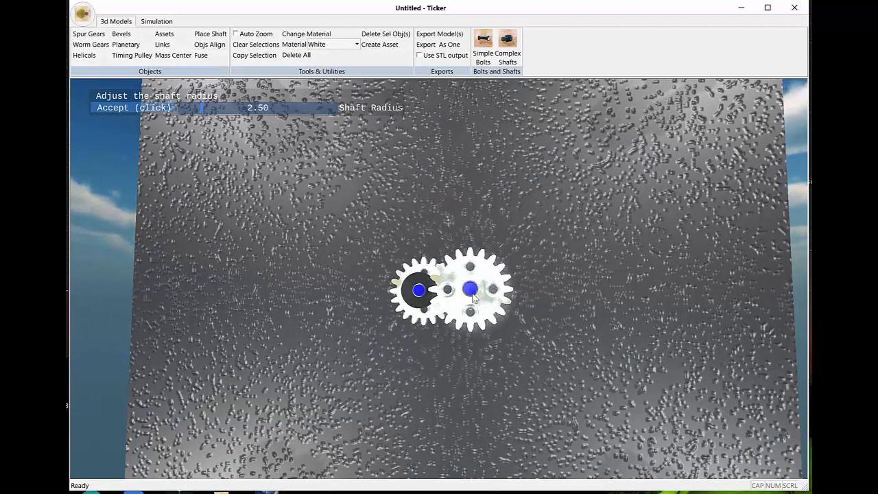
{"action": "mouse_move", "coordinate": [202, 108]}
{"action": "left_mouse_down"}
{"action": "mouse_move", "coordinate": [245, 117]}
{"action": "mouse_move", "coordinate": [201, 112]}
{"action": "left_mouse_up"}
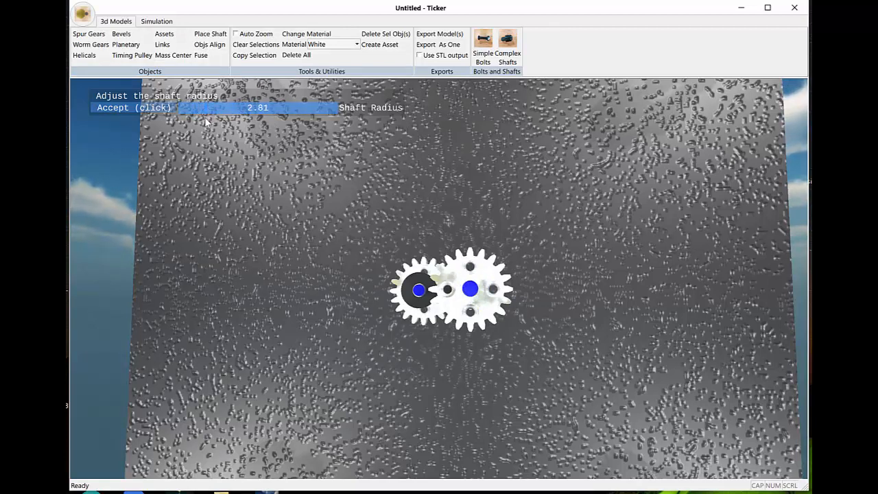
{"action": "left_click_drag", "start_coordinate": [204, 122], "coordinate": [203, 122]}
{"action": "middle_click_drag", "start_coordinate": [208, 127], "coordinate": [150, 152]}
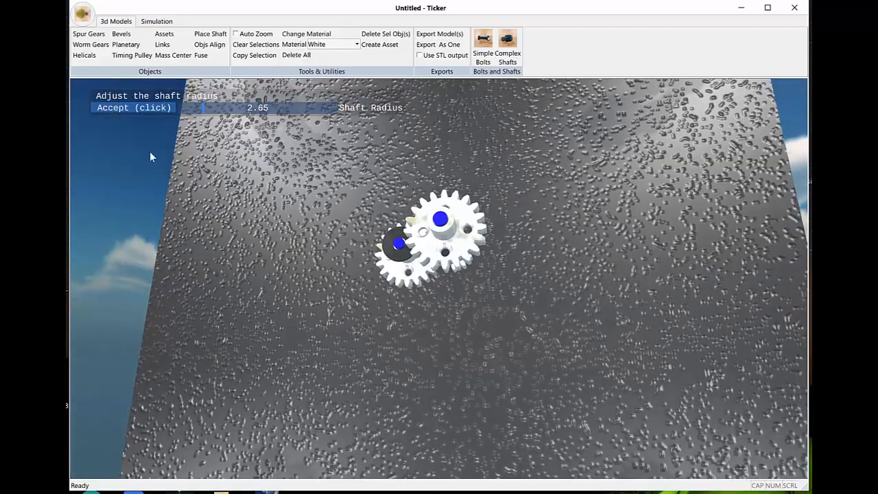
{"action": "left_click", "coordinate": [130, 114]}
Step: Examine the gear assembly with its resized shaft from frontal, closer and more distant viewpoints
{"action": "middle_click_drag", "start_coordinate": [145, 118], "coordinate": [350, 268]}
{"action": "scroll", "coordinate": [350, 266], "scroll_direction": "up", "scroll_amount": 4}
{"action": "scroll", "coordinate": [325, 261], "scroll_direction": "down", "scroll_amount": 2}
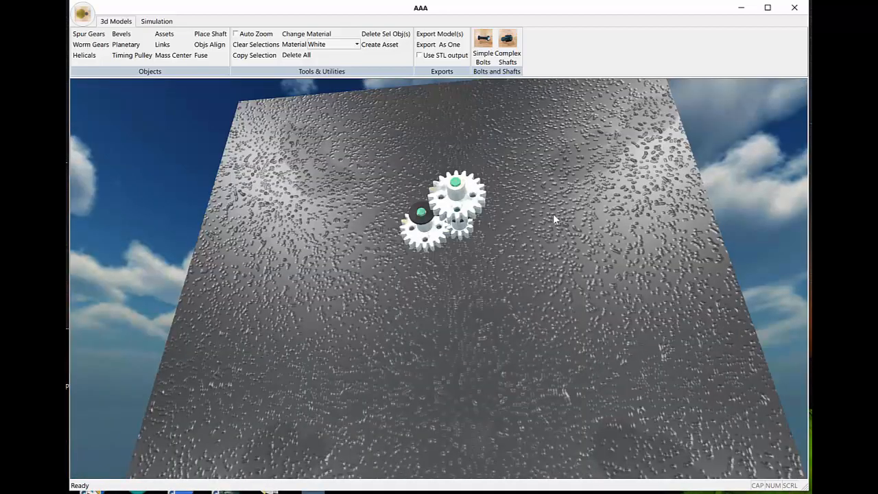
{"action": "scroll", "coordinate": [553, 213], "scroll_direction": "up", "scroll_amount": 2}
{"action": "mouse_move", "coordinate": [555, 213]}
{"action": "middle_mouse_down"}
{"action": "mouse_move", "coordinate": [545, 208]}
{"action": "mouse_move", "coordinate": [560, 203]}
{"action": "middle_mouse_up"}
{"action": "scroll", "coordinate": [554, 211], "scroll_direction": "down", "scroll_amount": 2}
{"action": "scroll", "coordinate": [558, 204], "scroll_direction": "down", "scroll_amount": 2}
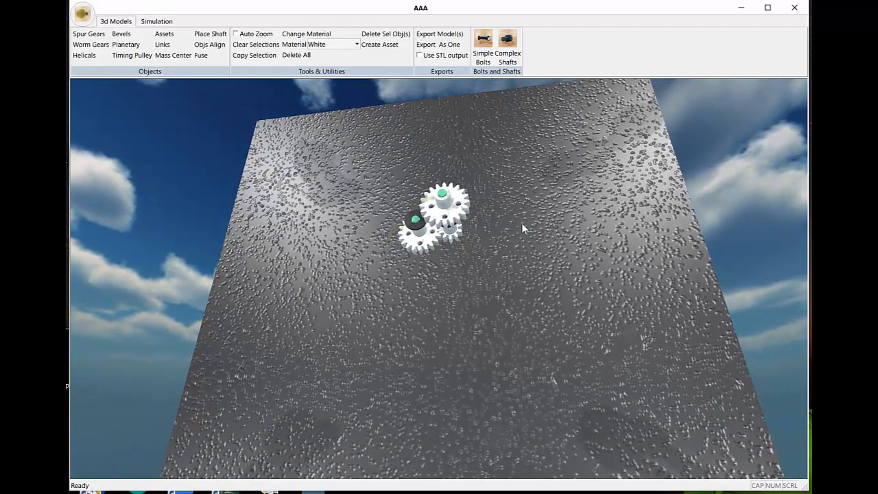
Step: Examine the green-shafted gear assembly in the AAA model from several angles and distances
{"action": "middle_click_drag", "start_coordinate": [522, 223], "coordinate": [509, 198]}
{"action": "scroll", "coordinate": [519, 230], "scroll_direction": "up", "scroll_amount": 1}
{"action": "scroll", "coordinate": [516, 221], "scroll_direction": "up", "scroll_amount": 3}
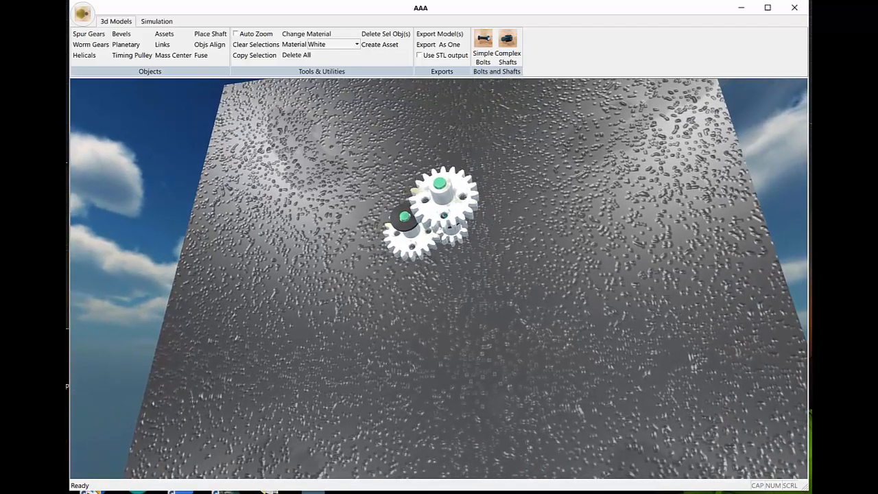
{"action": "middle_click_drag", "start_coordinate": [547, 293], "coordinate": [519, 208]}
{"action": "scroll", "coordinate": [519, 207], "scroll_direction": "up", "scroll_amount": 3}
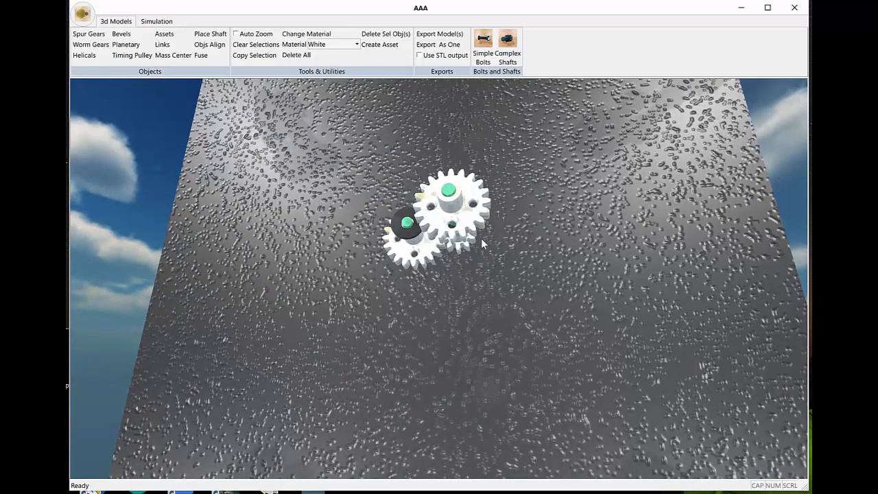
{"action": "middle_click_drag", "start_coordinate": [545, 289], "coordinate": [522, 218]}
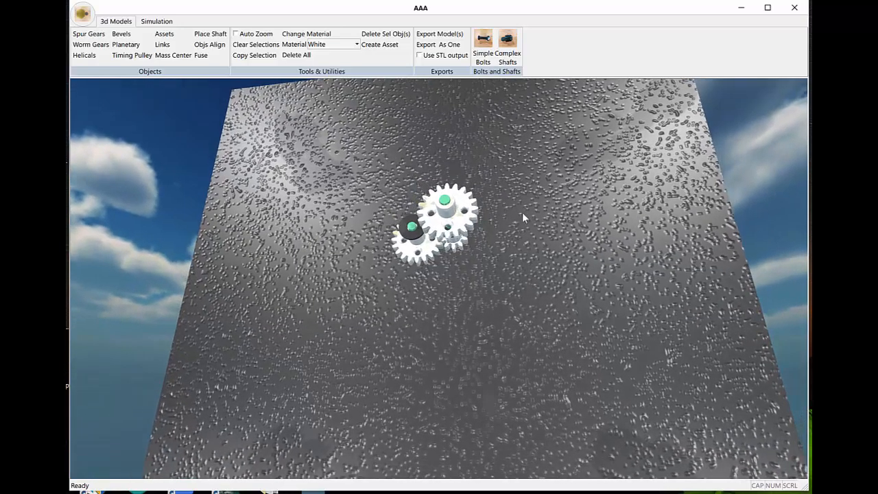
{"action": "middle_click_drag", "start_coordinate": [453, 305], "coordinate": [453, 298]}
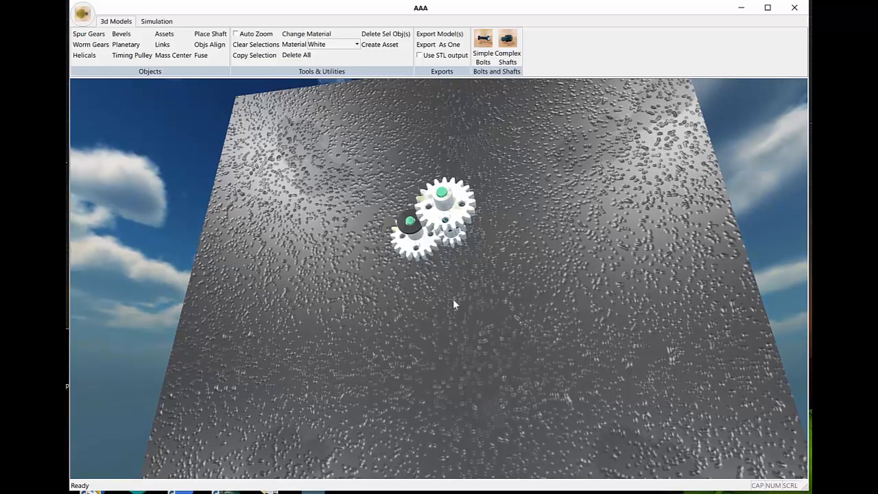
{"action": "scroll", "coordinate": [463, 291], "scroll_direction": "up", "scroll_amount": 4}
{"action": "middle_click_drag", "start_coordinate": [491, 252], "coordinate": [486, 252]}
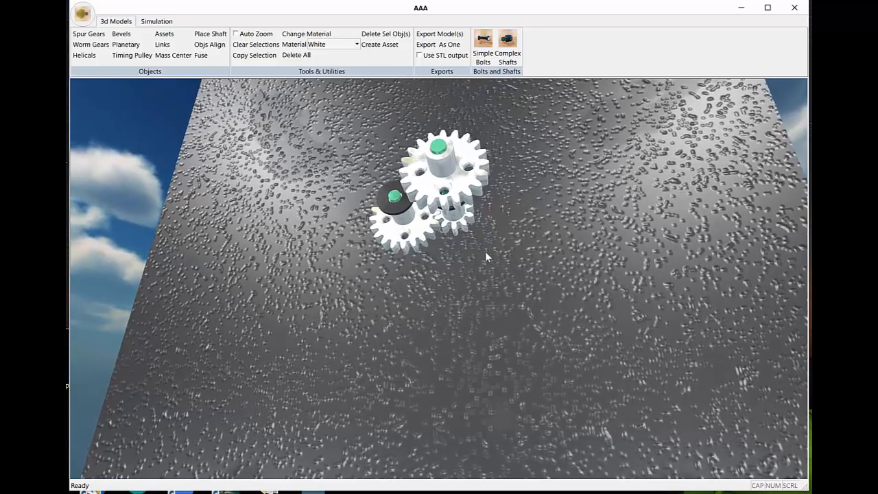
Step: Examine the meshed gears, the pinion and their shaft ends from steeper, closer and more distant viewpoints
{"action": "middle_click_drag", "start_coordinate": [702, 341], "coordinate": [625, 336]}
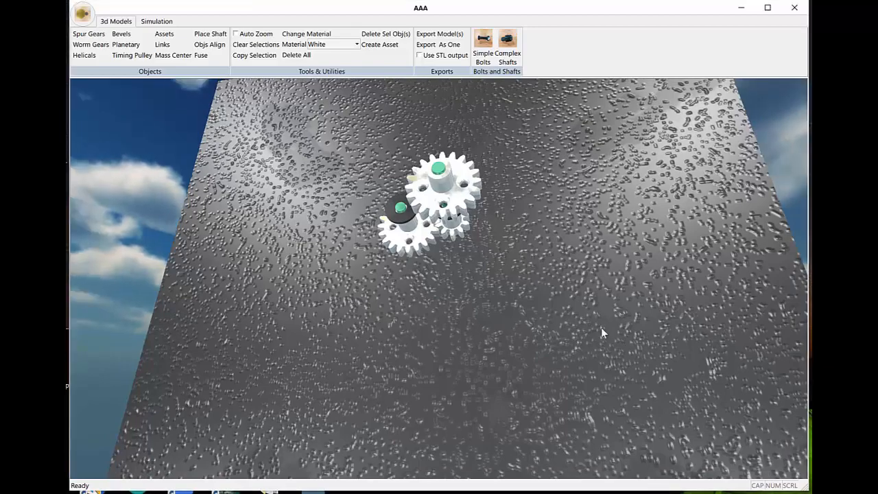
{"action": "middle_click_drag", "start_coordinate": [510, 419], "coordinate": [509, 443]}
{"action": "scroll", "coordinate": [509, 305], "scroll_direction": "up", "scroll_amount": 4}
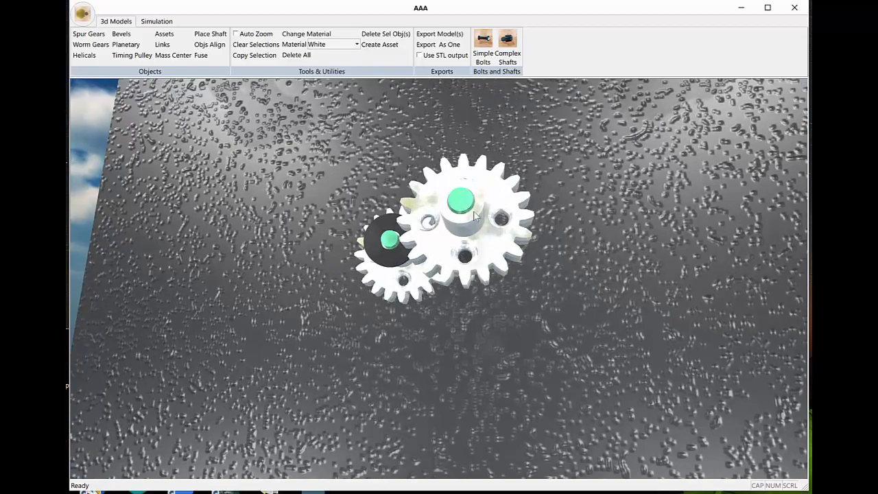
{"action": "middle_click_drag", "start_coordinate": [474, 212], "coordinate": [520, 289]}
{"action": "scroll", "coordinate": [521, 257], "scroll_direction": "down", "scroll_amount": 3}
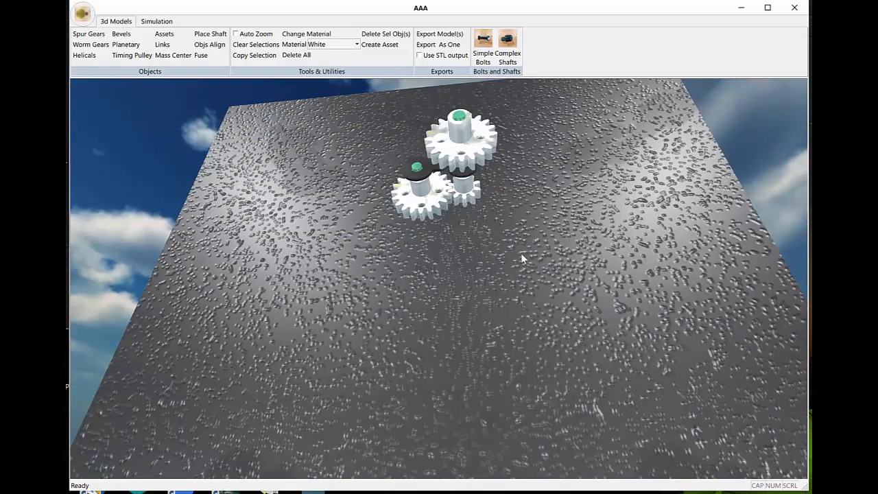
{"action": "middle_click_drag", "start_coordinate": [522, 257], "coordinate": [508, 244]}
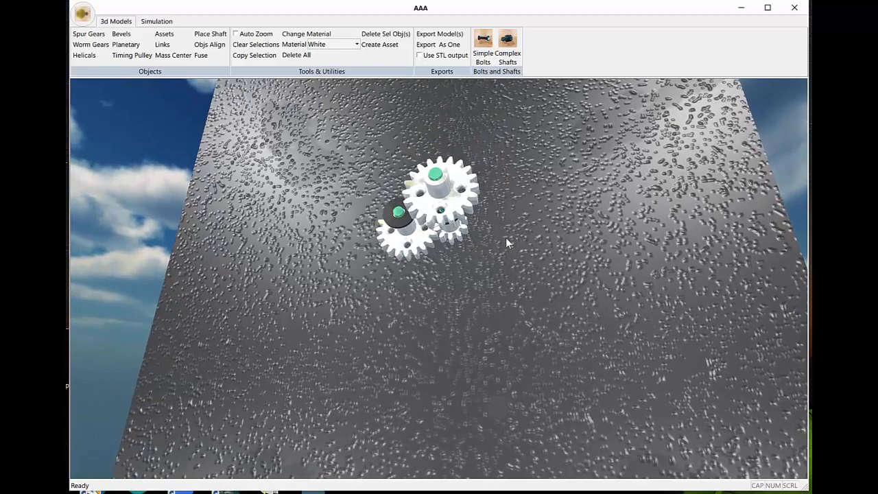
{"action": "scroll", "coordinate": [505, 243], "scroll_direction": "up", "scroll_amount": 3}
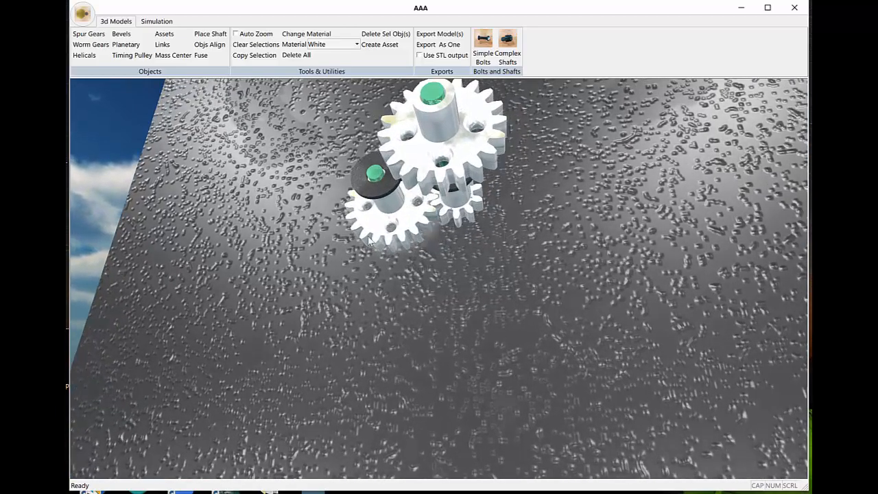
{"action": "scroll", "coordinate": [468, 259], "scroll_direction": "down", "scroll_amount": 4}
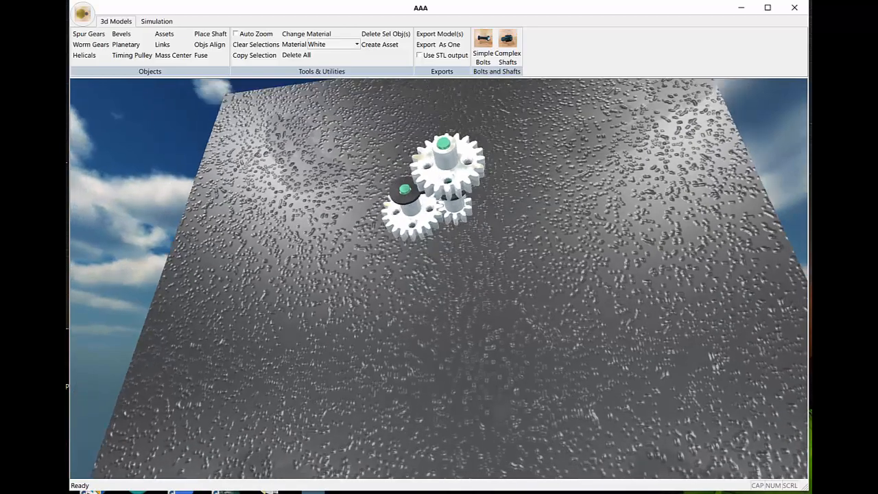
{"action": "middle_click_drag", "start_coordinate": [468, 259], "coordinate": [469, 249]}
{"action": "scroll", "coordinate": [488, 347], "scroll_direction": "up", "scroll_amount": 3}
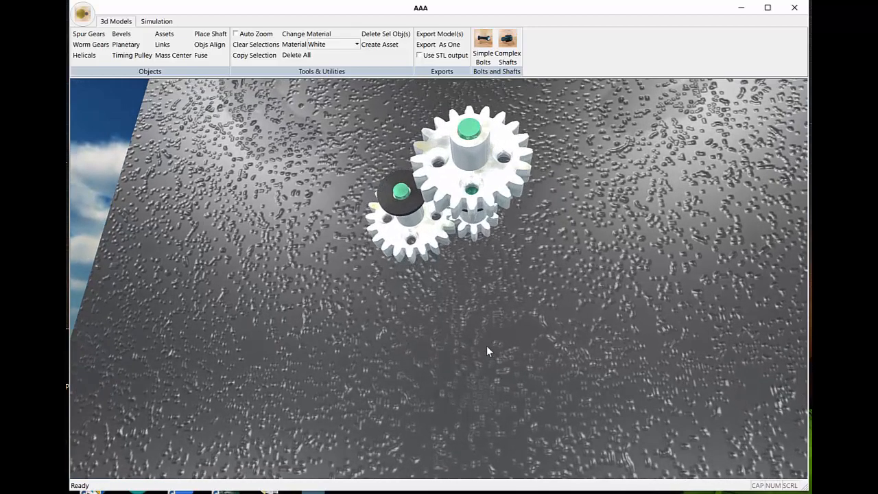
{"action": "scroll", "coordinate": [487, 346], "scroll_direction": "down", "scroll_amount": 3}
{"action": "scroll", "coordinate": [475, 320], "scroll_direction": "up", "scroll_amount": 2}
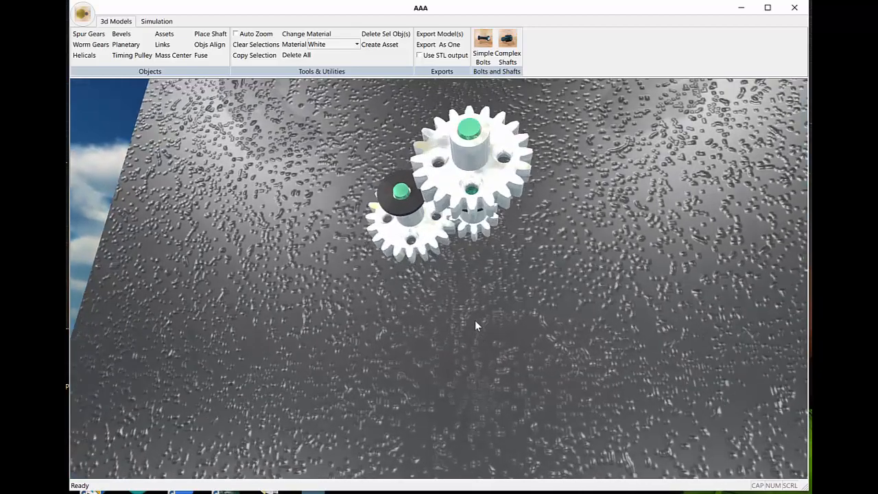
{"action": "scroll", "coordinate": [509, 293], "scroll_direction": "up", "scroll_amount": 3}
{"action": "scroll", "coordinate": [510, 292], "scroll_direction": "down", "scroll_amount": 3}
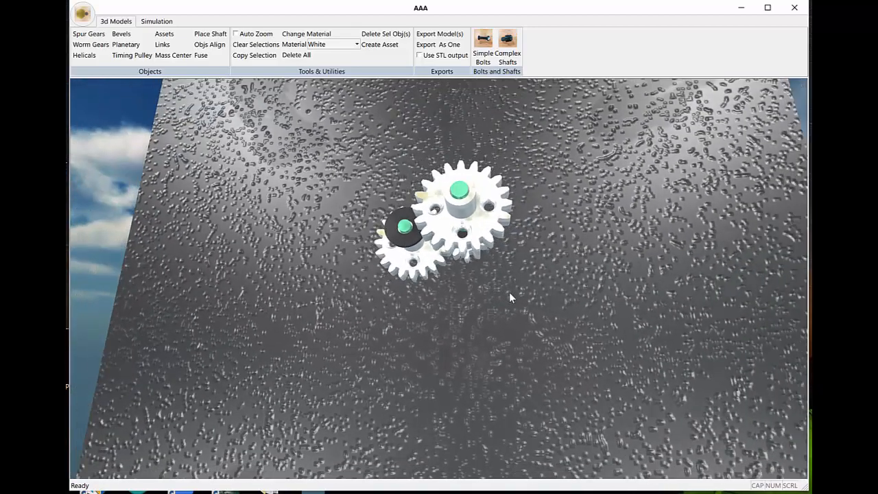
{"action": "scroll", "coordinate": [509, 292], "scroll_direction": "up", "scroll_amount": 2}
{"action": "scroll", "coordinate": [509, 282], "scroll_direction": "down", "scroll_amount": 3}
{"action": "middle_click_drag", "start_coordinate": [509, 283], "coordinate": [537, 282]}
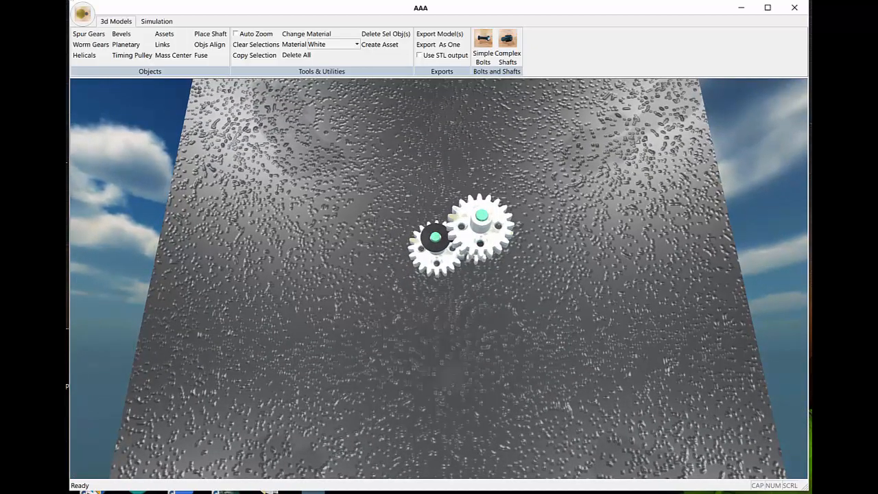
{"action": "mouse_move", "coordinate": [547, 368]}
{"action": "middle_mouse_down"}
{"action": "mouse_move", "coordinate": [557, 281]}
{"action": "mouse_move", "coordinate": [550, 371]}
{"action": "middle_mouse_up"}
{"action": "middle_click_drag", "start_coordinate": [556, 317], "coordinate": [535, 350]}
{"action": "scroll", "coordinate": [559, 305], "scroll_direction": "up", "scroll_amount": 3}
{"action": "middle_click_drag", "start_coordinate": [514, 270], "coordinate": [522, 269]}
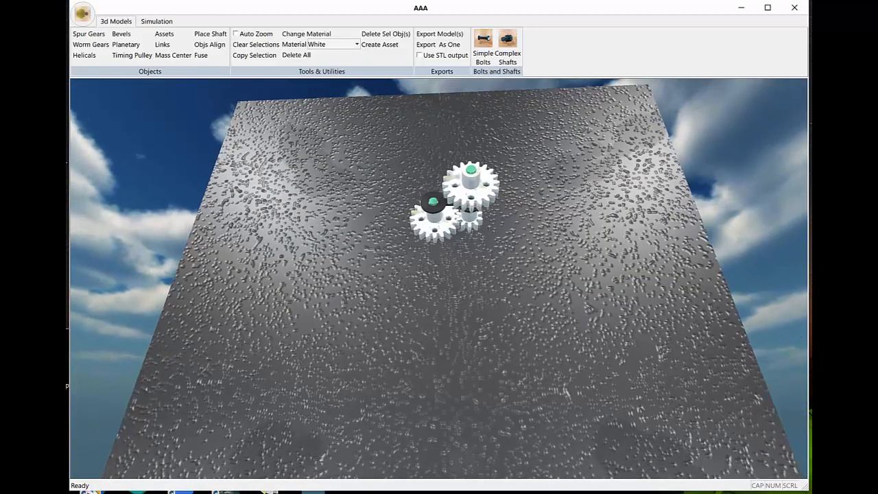
Step: Fuse the shaft through the motor-driven gear to the workbench
{"action": "left_click", "coordinate": [433, 203]}
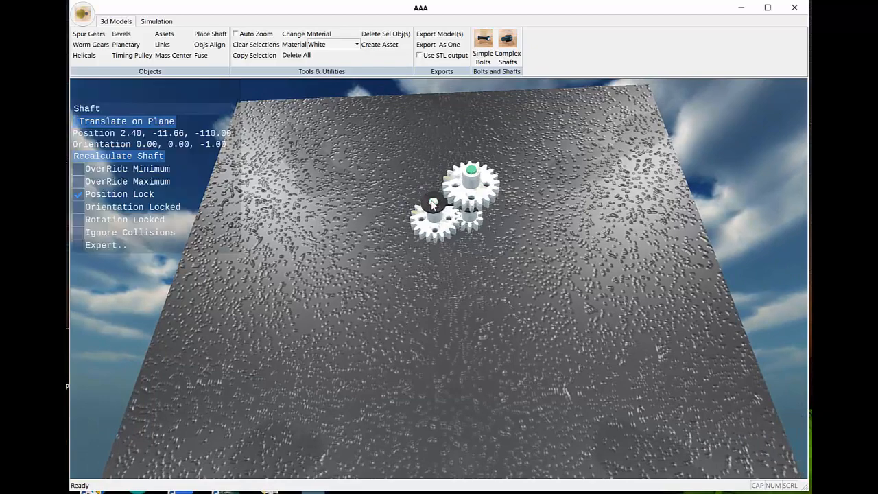
{"action": "left_click", "coordinate": [201, 55]}
{"action": "middle_click_drag", "start_coordinate": [372, 247], "coordinate": [454, 332]}
{"action": "middle_click_drag", "start_coordinate": [479, 271], "coordinate": [490, 319]}
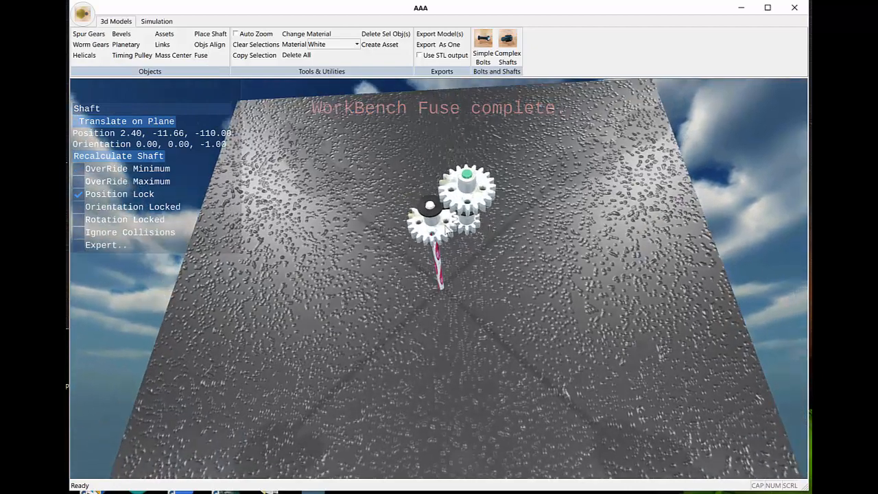
Step: Turn off Position Lock for the motor-driven gear and clear the selection
{"action": "left_click", "coordinate": [442, 230]}
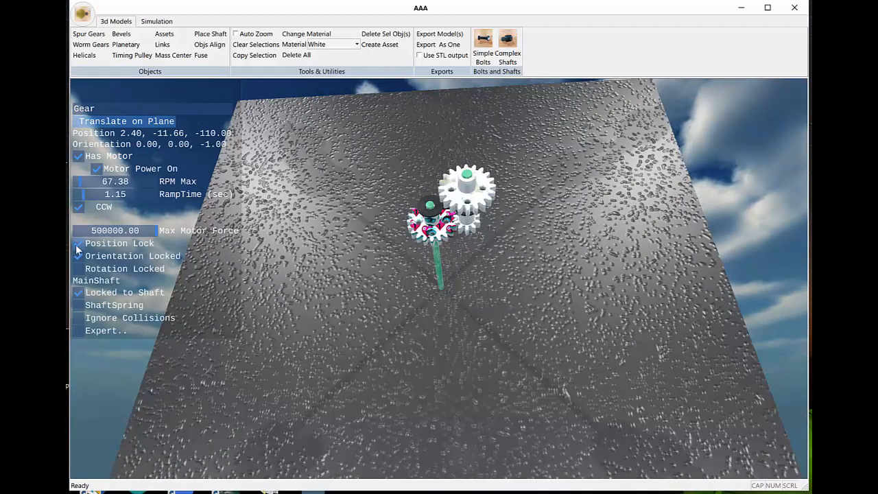
{"action": "middle_click_drag", "start_coordinate": [437, 289], "coordinate": [435, 218]}
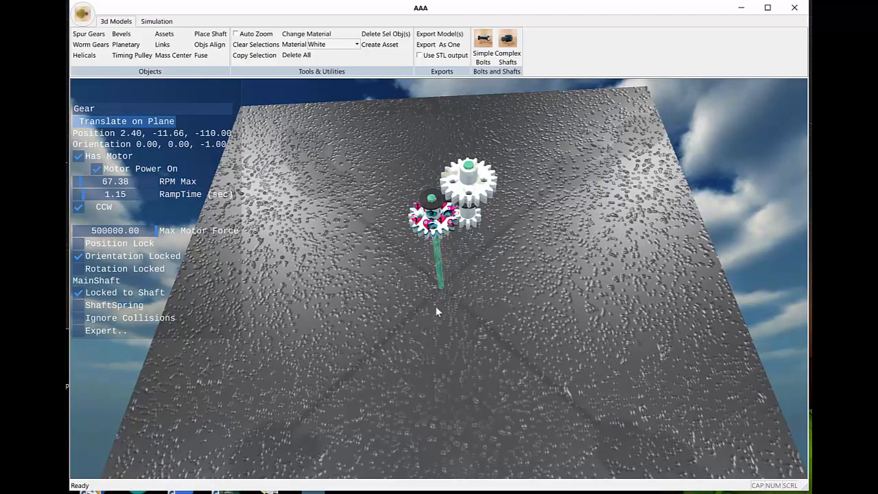
{"action": "middle_click_drag", "start_coordinate": [488, 299], "coordinate": [458, 291]}
{"action": "scroll", "coordinate": [473, 295], "scroll_direction": "down", "scroll_amount": 2}
{"action": "left_click", "coordinate": [475, 293]}
Step: Run the simulation with the motor gear's shaft fused to the workbench, and stop it
{"action": "left_click", "coordinate": [156, 21]}
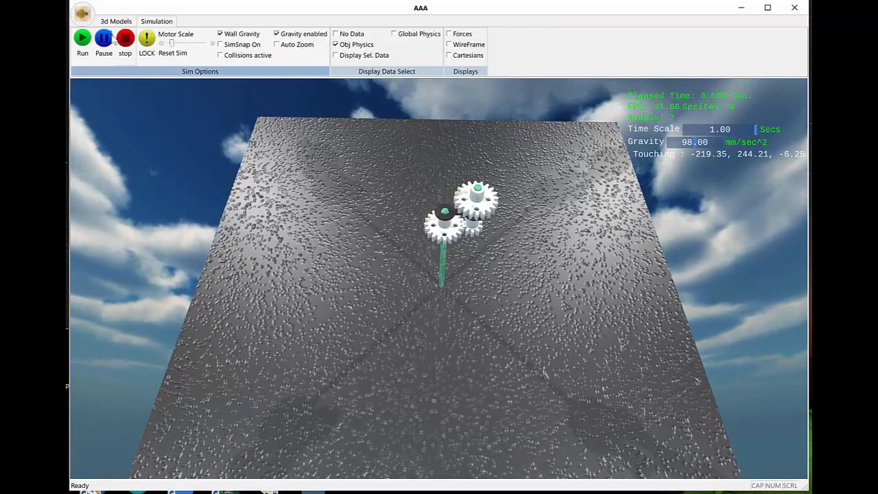
{"action": "left_click", "coordinate": [82, 39]}
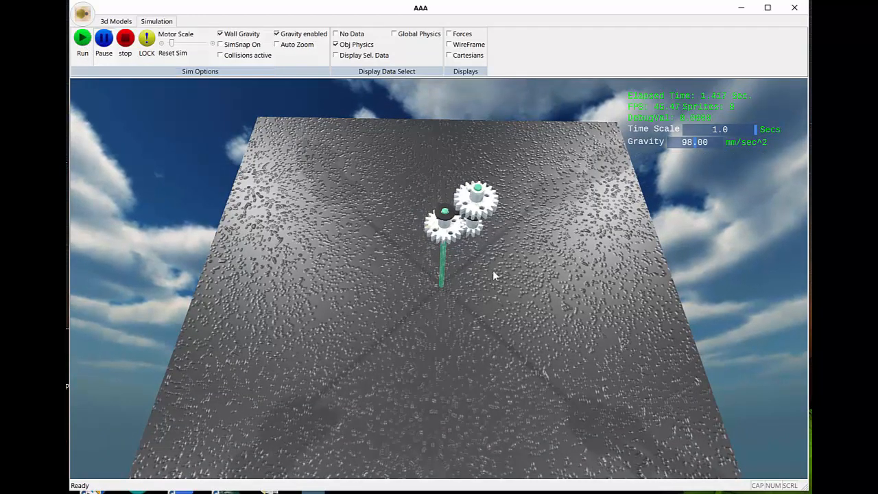
{"action": "left_click", "coordinate": [127, 40]}
Step: Inspect the properties of the pinion and the copied gear, and run and stop the simulation with the copied gear selected
{"action": "left_click", "coordinate": [472, 234]}
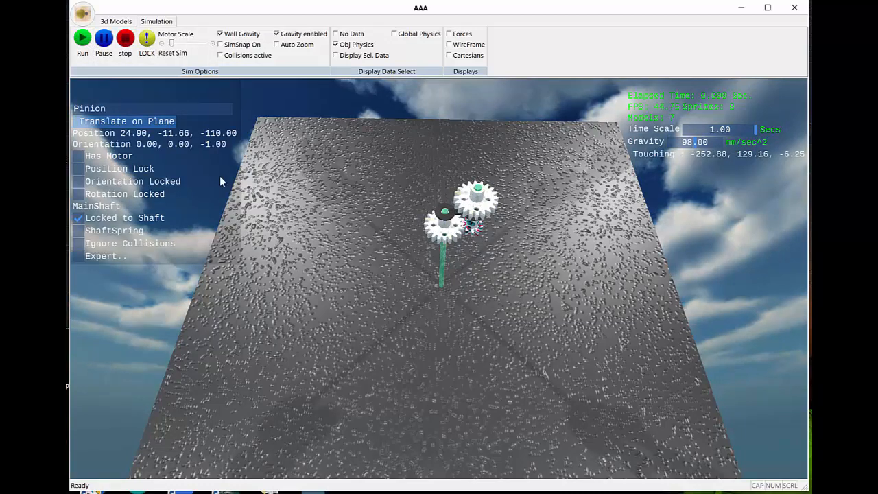
{"action": "left_click", "coordinate": [476, 200]}
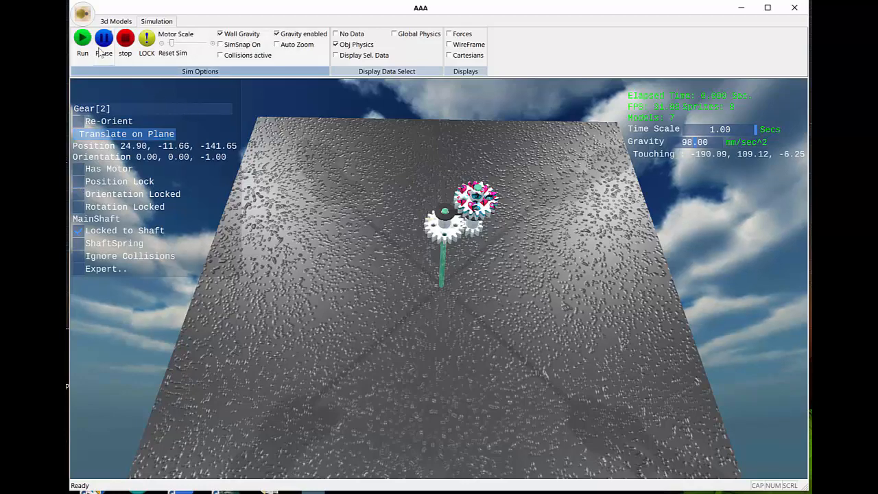
{"action": "left_click", "coordinate": [80, 41]}
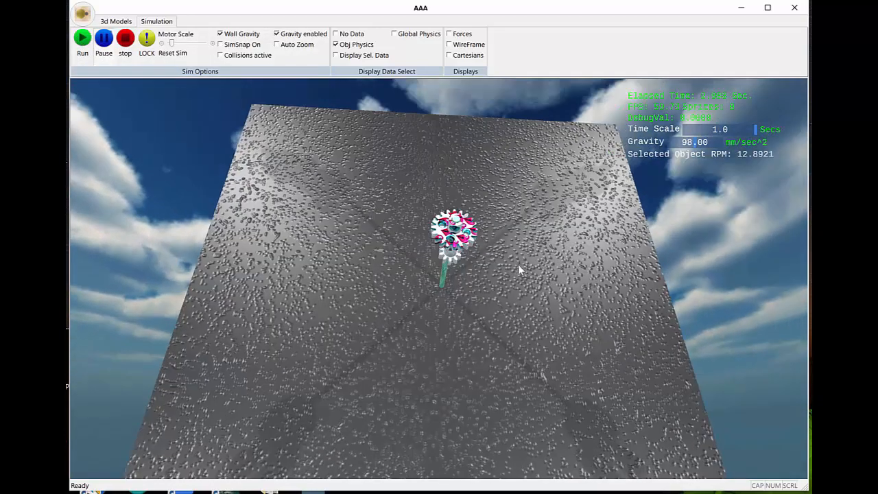
{"action": "left_click", "coordinate": [125, 43]}
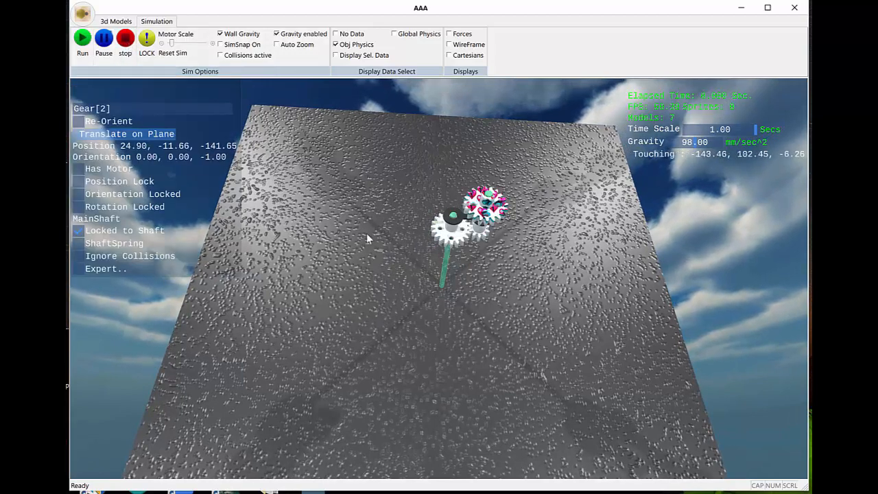
Step: Remove the workbench fuse from the shaft through the motor-driven gear
{"action": "left_click", "coordinate": [445, 271]}
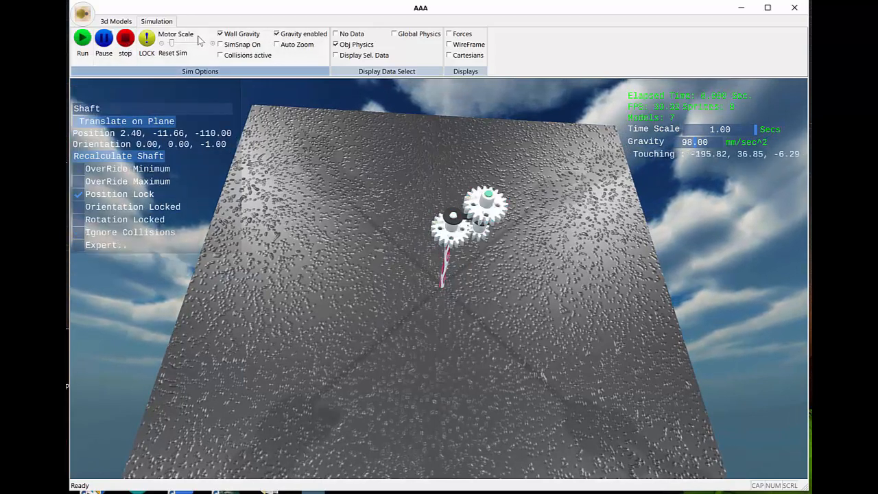
{"action": "left_click", "coordinate": [127, 22]}
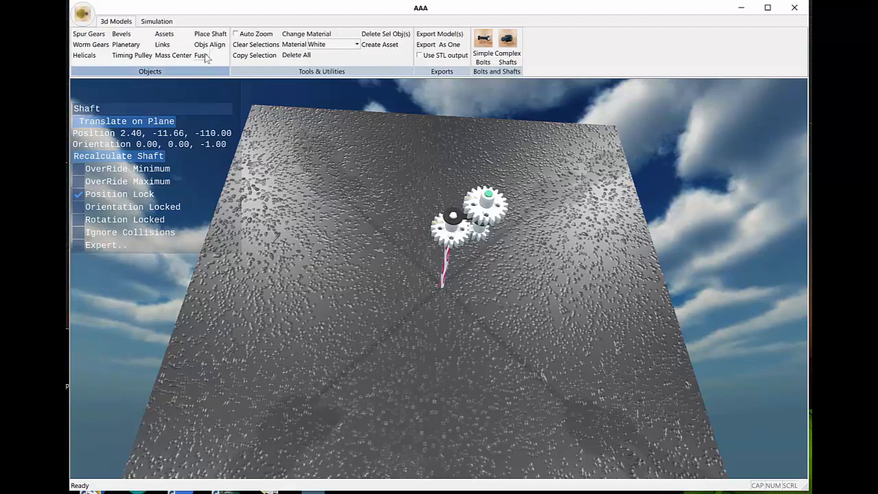
{"action": "left_click", "coordinate": [206, 57]}
{"action": "middle_click_drag", "start_coordinate": [435, 282], "coordinate": [382, 295]}
{"action": "scroll", "coordinate": [407, 283], "scroll_direction": "up", "scroll_amount": 4}
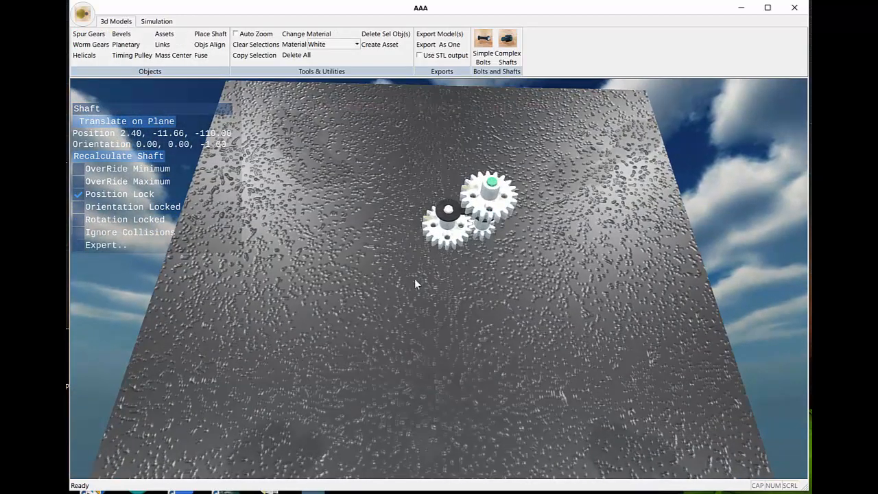
{"action": "middle_click_drag", "start_coordinate": [443, 286], "coordinate": [436, 289]}
{"action": "scroll", "coordinate": [441, 285], "scroll_direction": "up", "scroll_amount": 3}
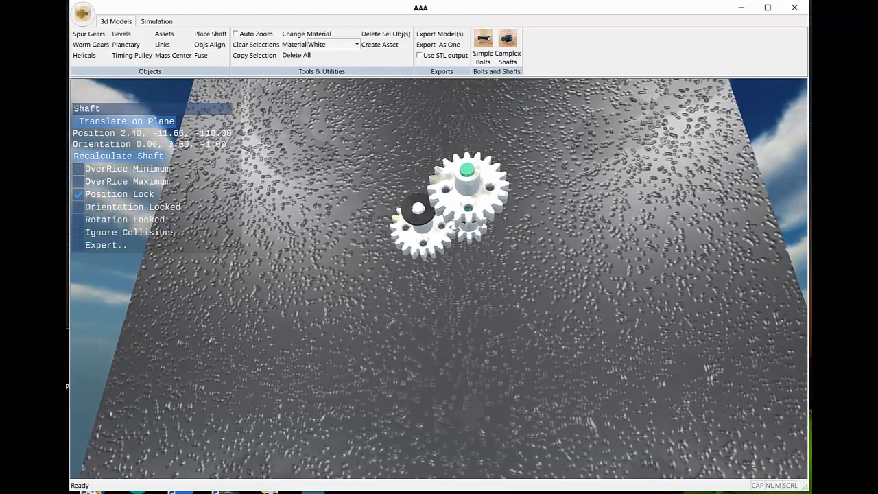
{"action": "scroll", "coordinate": [440, 284], "scroll_direction": "down", "scroll_amount": 1}
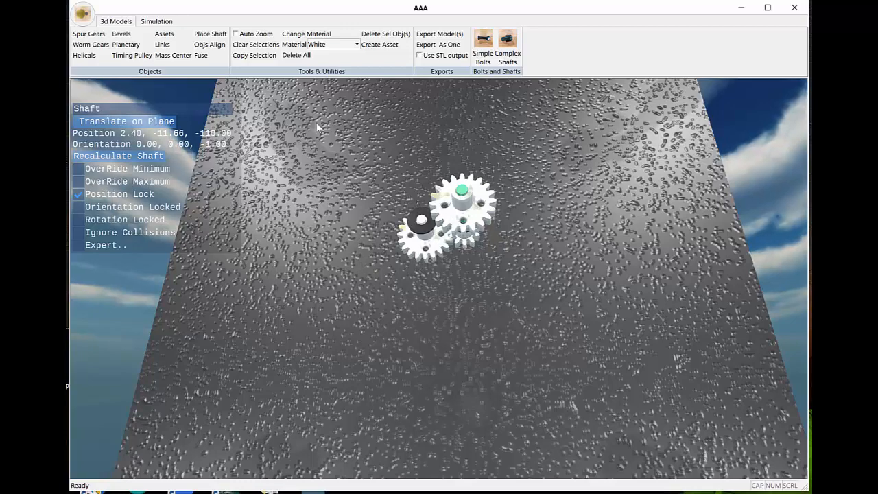
Step: Place an additional shaft of diameter 4.986 on the copied gear with zero X and Y offset, and accept it
{"action": "left_click", "coordinate": [210, 34]}
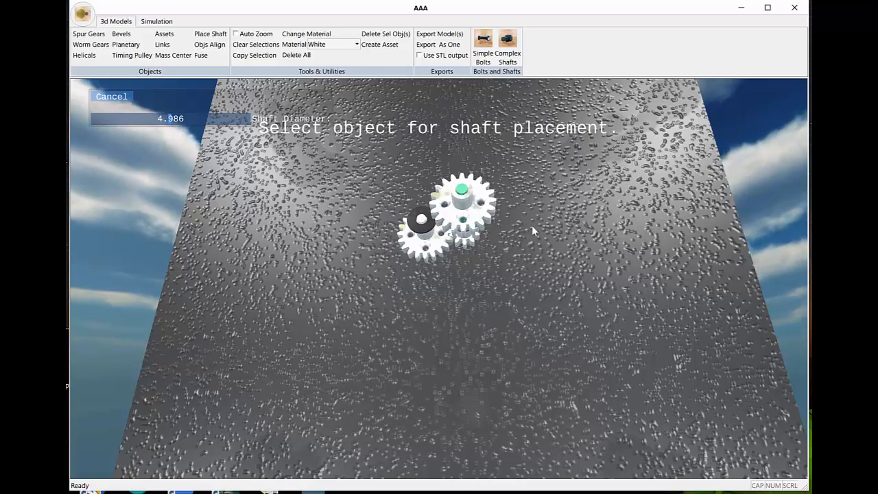
{"action": "scroll", "coordinate": [532, 225], "scroll_direction": "up", "scroll_amount": 5}
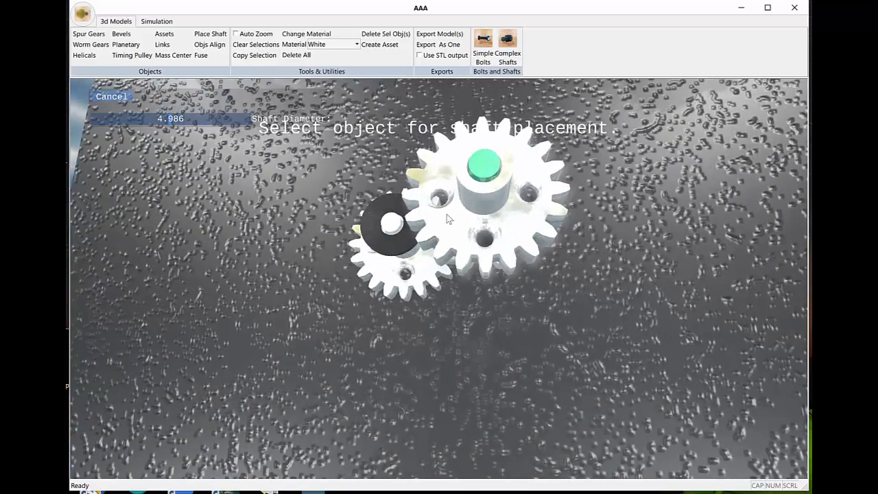
{"action": "middle_click_drag", "start_coordinate": [604, 253], "coordinate": [565, 244]}
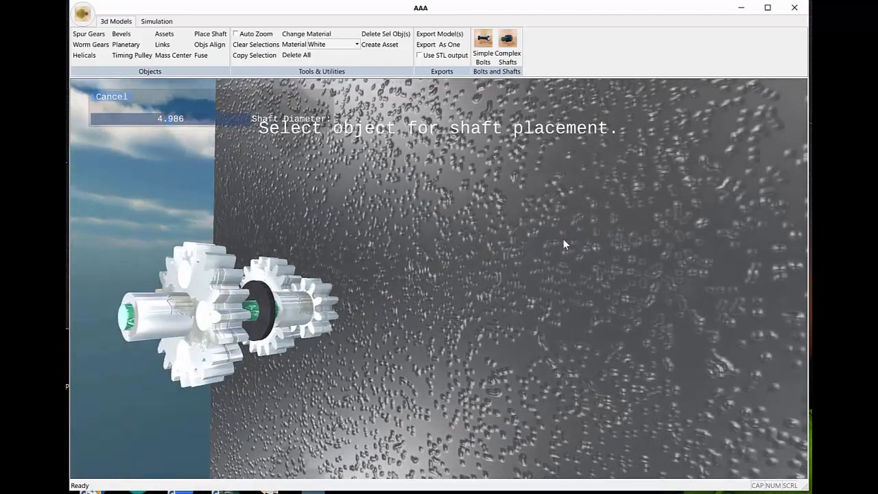
{"action": "left_click", "coordinate": [157, 317]}
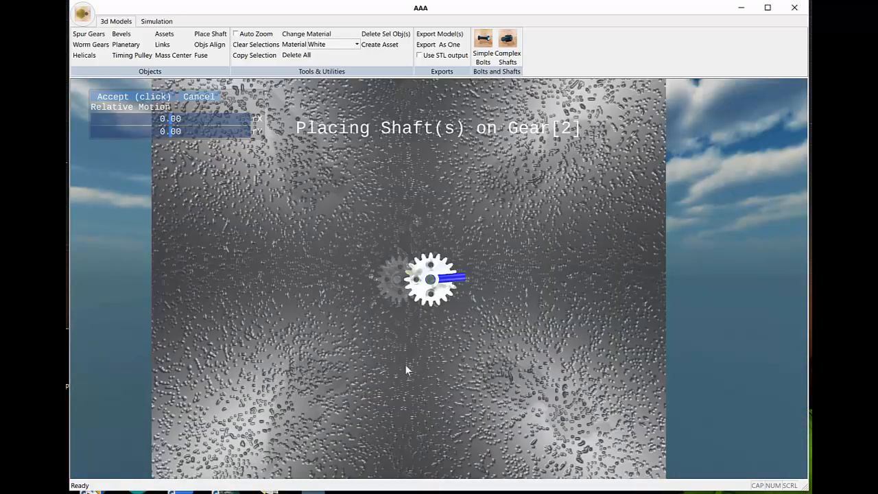
{"action": "left_click", "coordinate": [137, 100]}
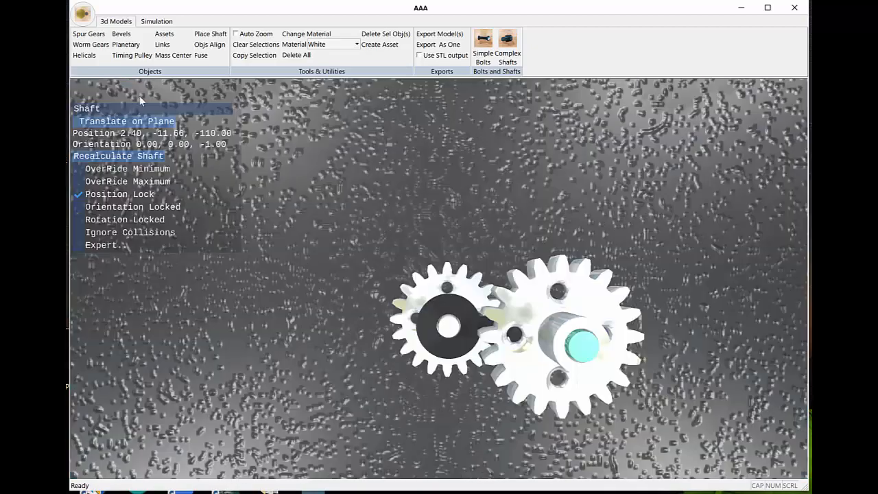
{"action": "middle_click_drag", "start_coordinate": [586, 383], "coordinate": [547, 365]}
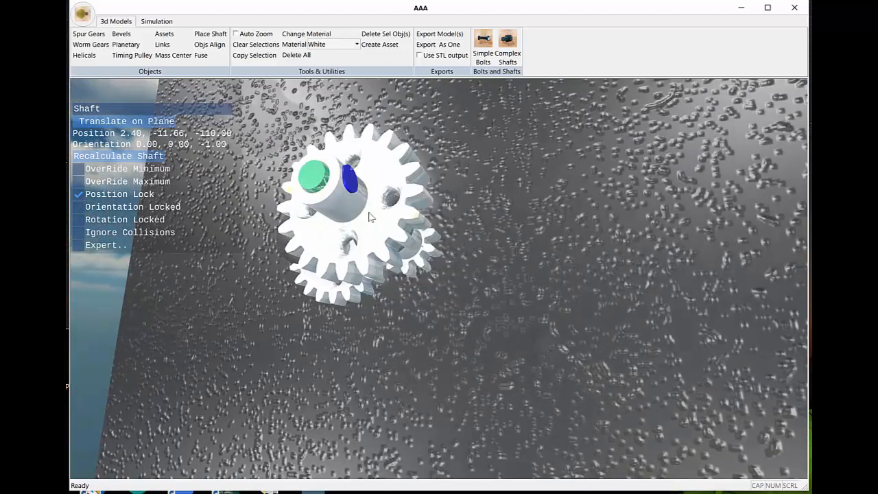
{"action": "middle_click_drag", "start_coordinate": [350, 197], "coordinate": [380, 219]}
{"action": "scroll", "coordinate": [380, 219], "scroll_direction": "down", "scroll_amount": 3}
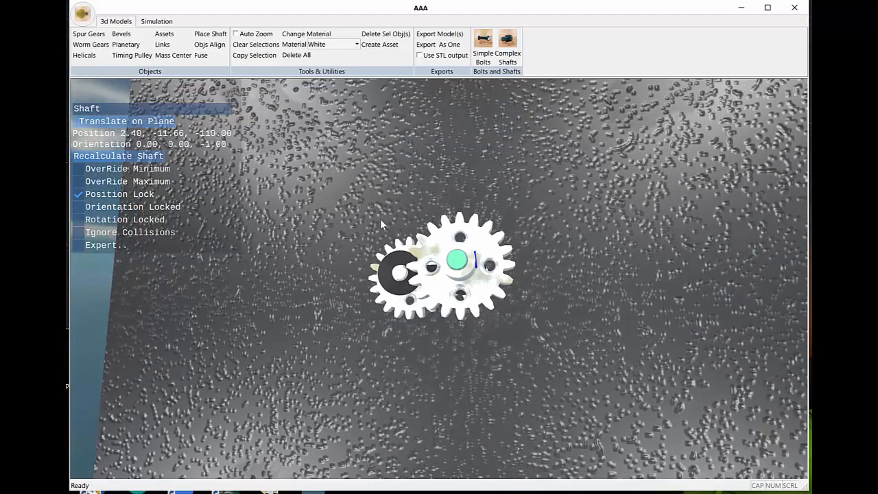
Step: Copy the motor-driven gear onto the additional shaft, with its face 34.57 from the nearest face, and accept the placement
{"action": "left_click", "coordinate": [395, 317]}
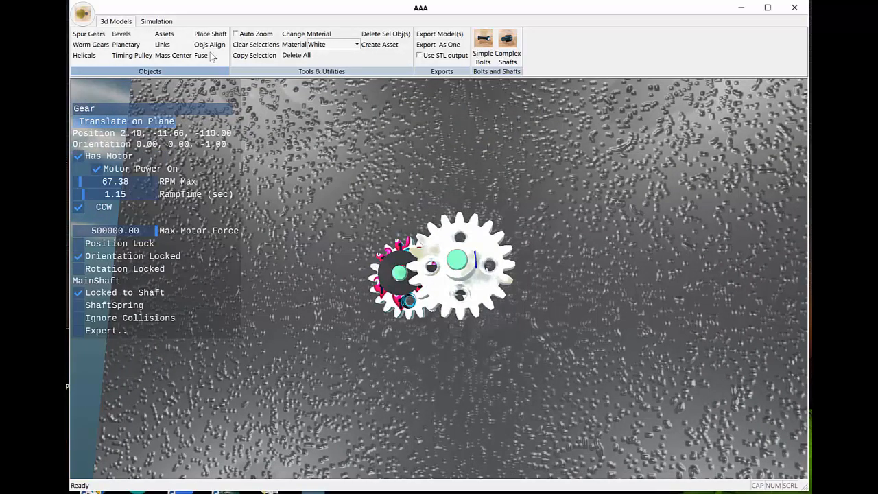
{"action": "left_click", "coordinate": [245, 55]}
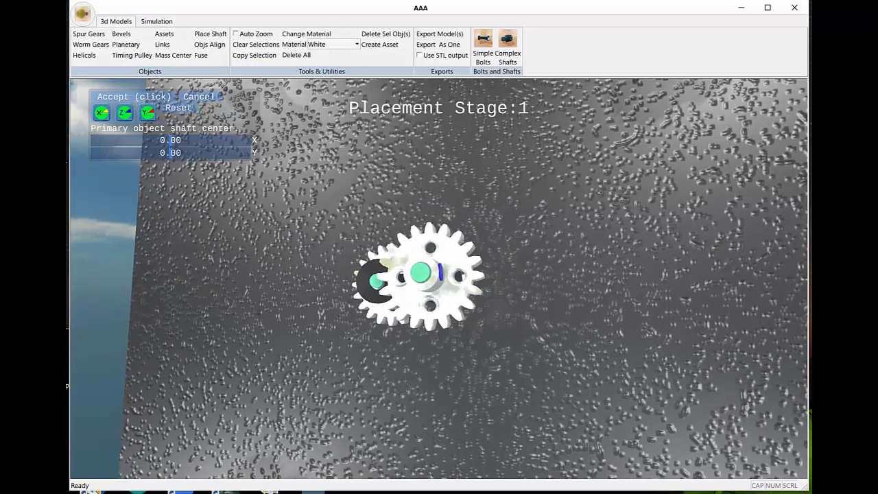
{"action": "middle_click_drag", "start_coordinate": [494, 312], "coordinate": [455, 323]}
{"action": "left_click", "coordinate": [386, 288]}
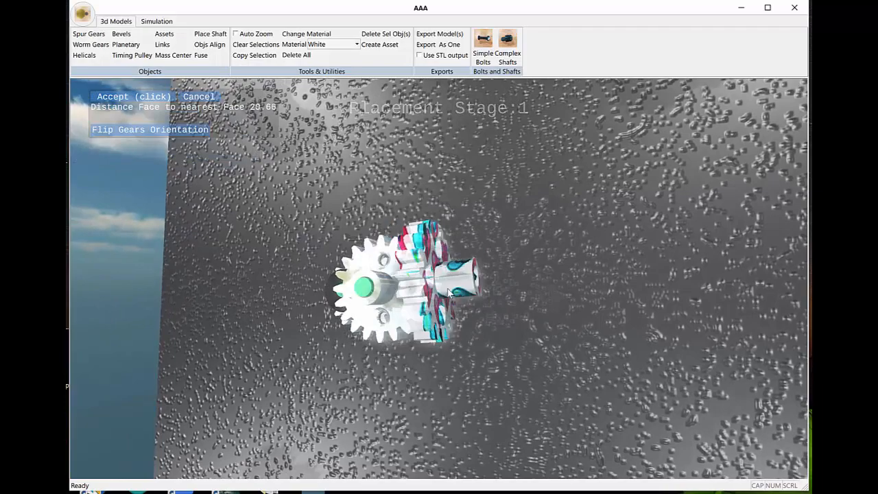
{"action": "middle_click_drag", "start_coordinate": [450, 374], "coordinate": [499, 377]}
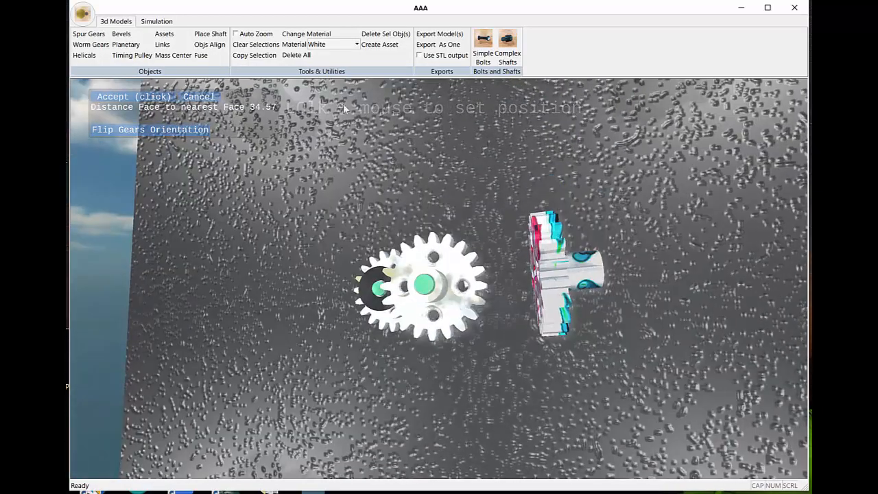
{"action": "left_click", "coordinate": [146, 98]}
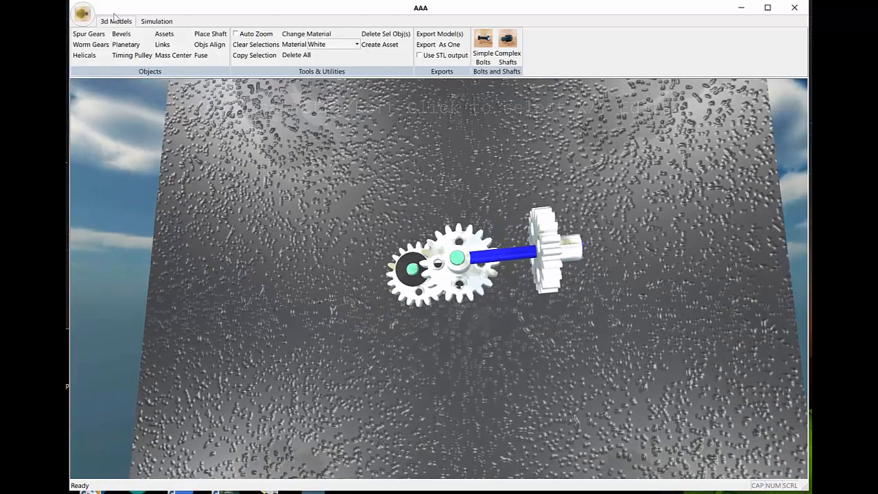
Step: Run the simulation with the newly copied gear on the additional shaft, and stop it
{"action": "left_click", "coordinate": [157, 21]}
{"action": "left_click", "coordinate": [82, 40]}
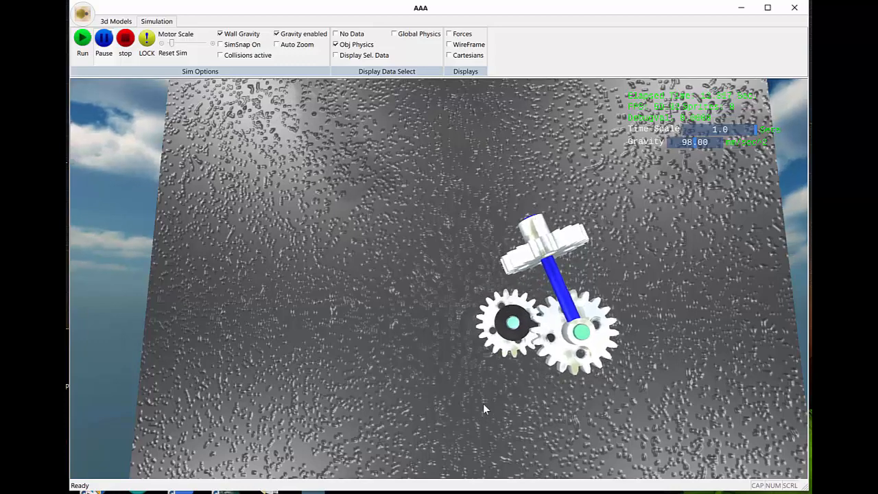
{"action": "left_click", "coordinate": [127, 37]}
Step: Remove the position lock from the newly copied gear on the blue shaft, and run and stop the simulation
{"action": "left_click", "coordinate": [557, 261]}
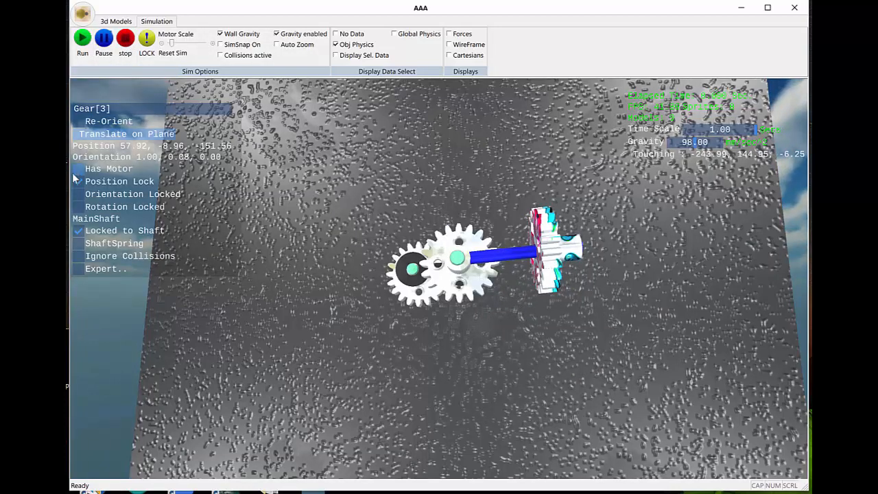
{"action": "left_click", "coordinate": [85, 42]}
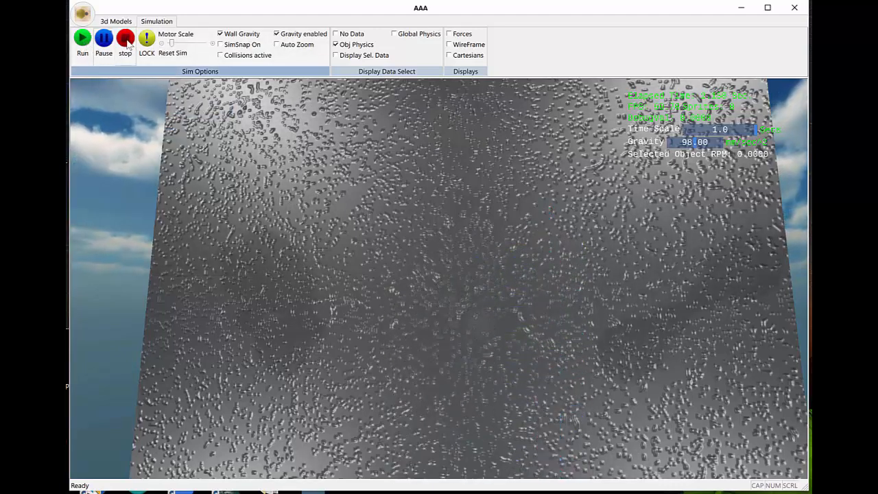
{"action": "left_click", "coordinate": [127, 40]}
Step: Lock the position of the motor-driven gear and run the simulation
{"action": "middle_click_drag", "start_coordinate": [482, 374], "coordinate": [434, 303]}
{"action": "left_click", "coordinate": [440, 274]}
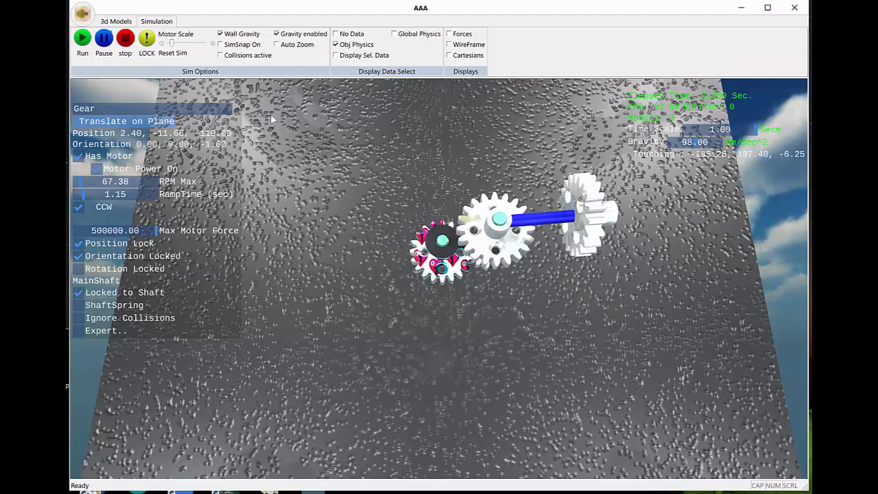
{"action": "left_click", "coordinate": [82, 39]}
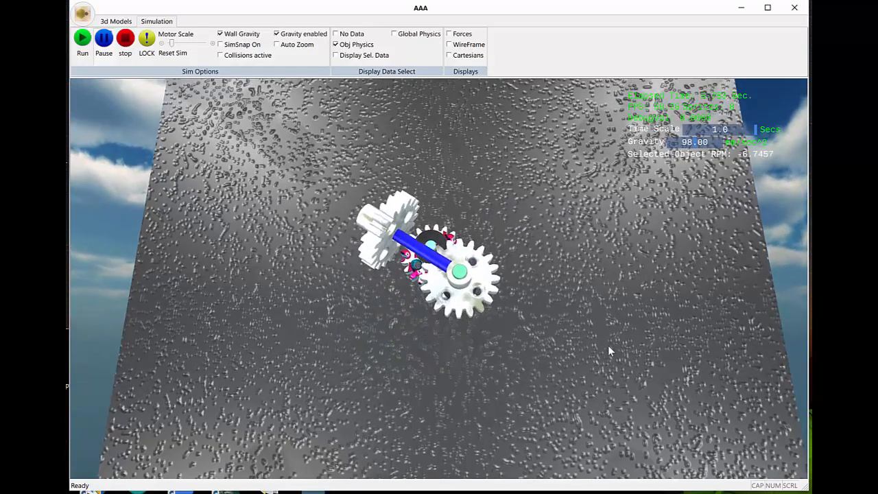
Step: Examine the turning gears and the orbiting shaft assembly from several angles, and stop the simulation
{"action": "scroll", "coordinate": [608, 346], "scroll_direction": "up", "scroll_amount": 3}
{"action": "left_click_drag", "start_coordinate": [609, 346], "coordinate": [525, 338]}
{"action": "left_click_drag", "start_coordinate": [491, 312], "coordinate": [438, 325]}
{"action": "scroll", "coordinate": [473, 326], "scroll_direction": "down", "scroll_amount": 2}
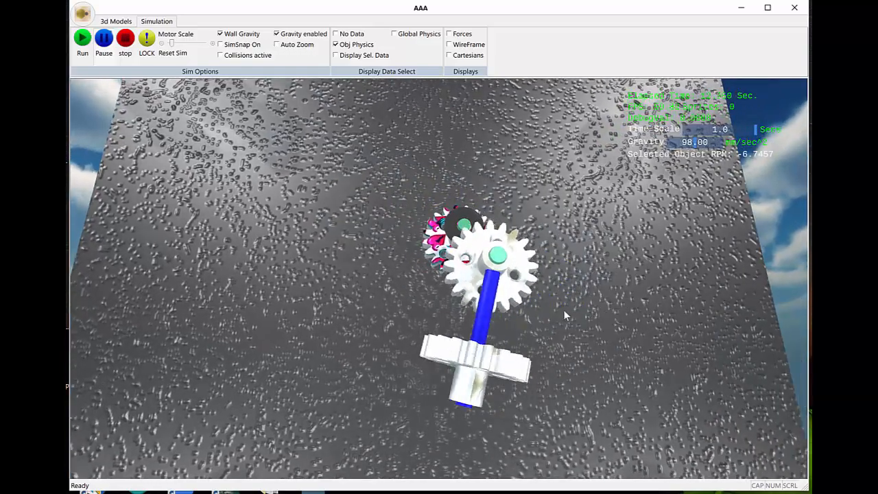
{"action": "left_click_drag", "start_coordinate": [518, 318], "coordinate": [536, 322]}
{"action": "scroll", "coordinate": [560, 318], "scroll_direction": "down", "scroll_amount": 2}
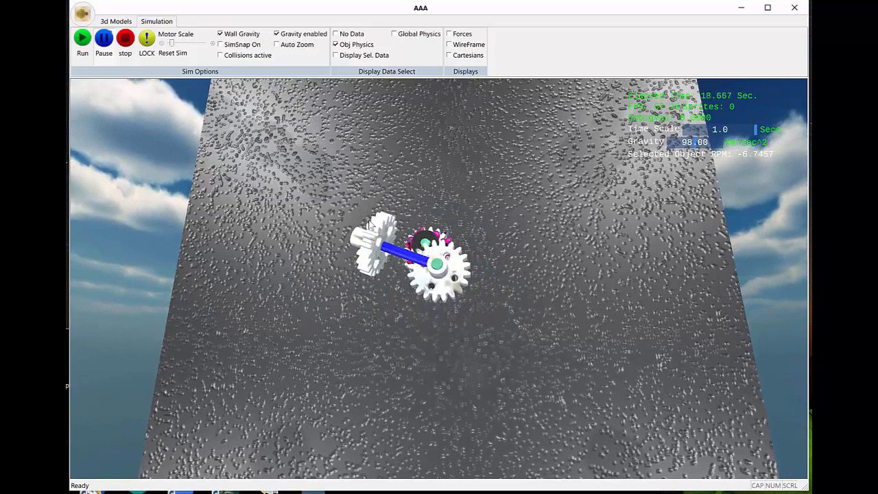
{"action": "left_click_drag", "start_coordinate": [523, 284], "coordinate": [538, 280]}
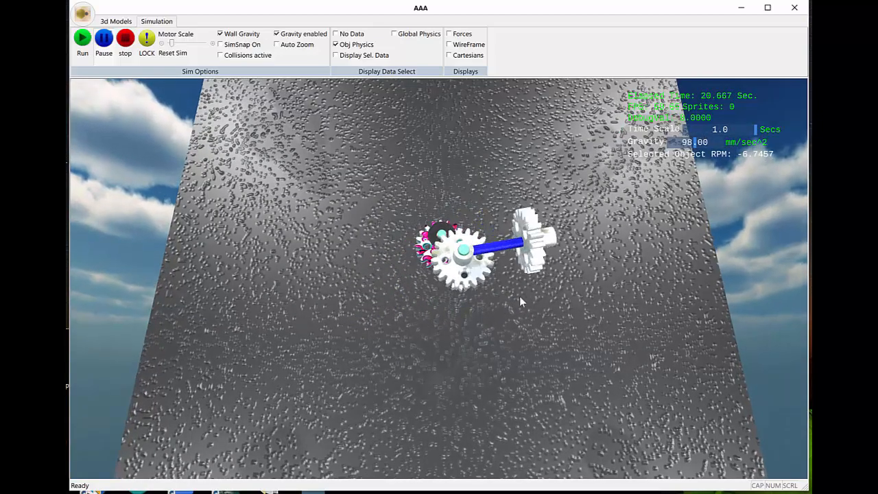
{"action": "left_click_drag", "start_coordinate": [506, 327], "coordinate": [472, 293]}
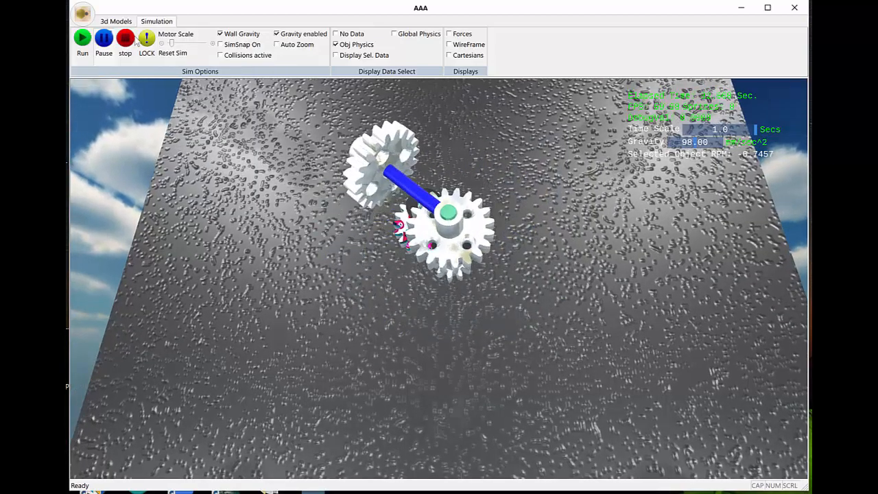
{"action": "middle_click_drag", "start_coordinate": [481, 275], "coordinate": [391, 302]}
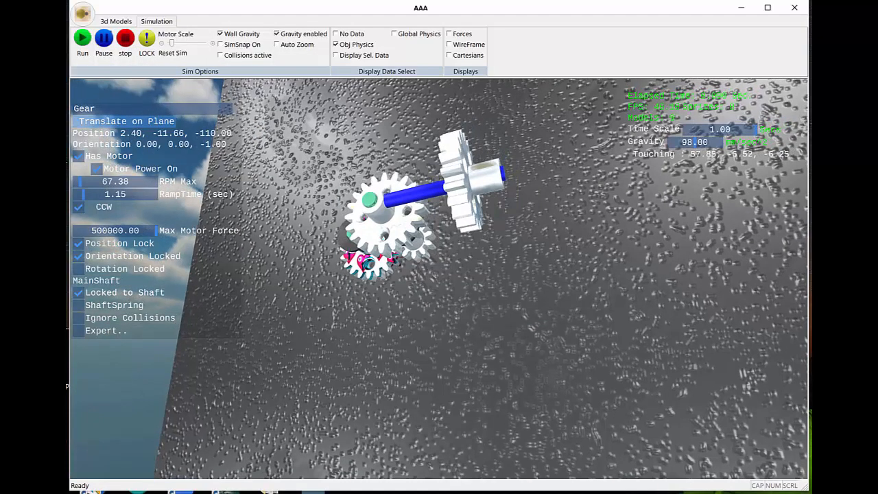
{"action": "middle_click_drag", "start_coordinate": [460, 227], "coordinate": [289, 226]}
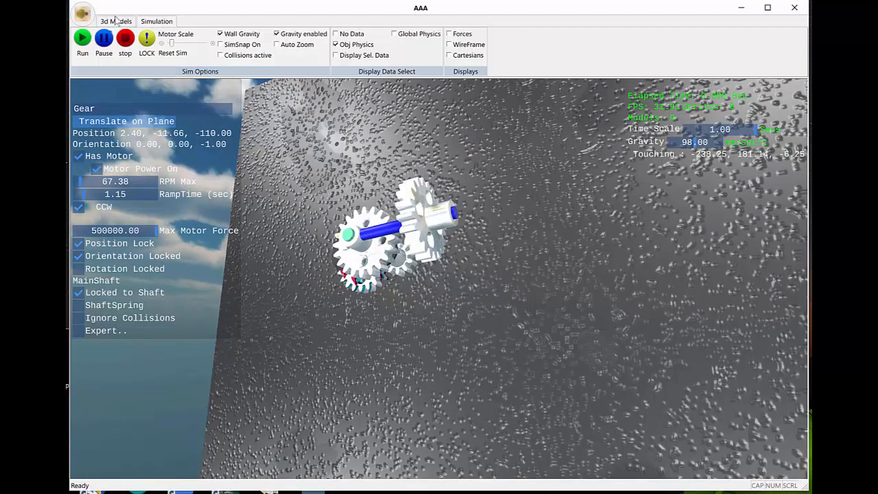
Step: Start placing a shaft of diameter 4.986 on the gear at the blue shaft's end, and shift it off the gear's center
{"action": "left_click", "coordinate": [118, 21]}
{"action": "left_click", "coordinate": [208, 34]}
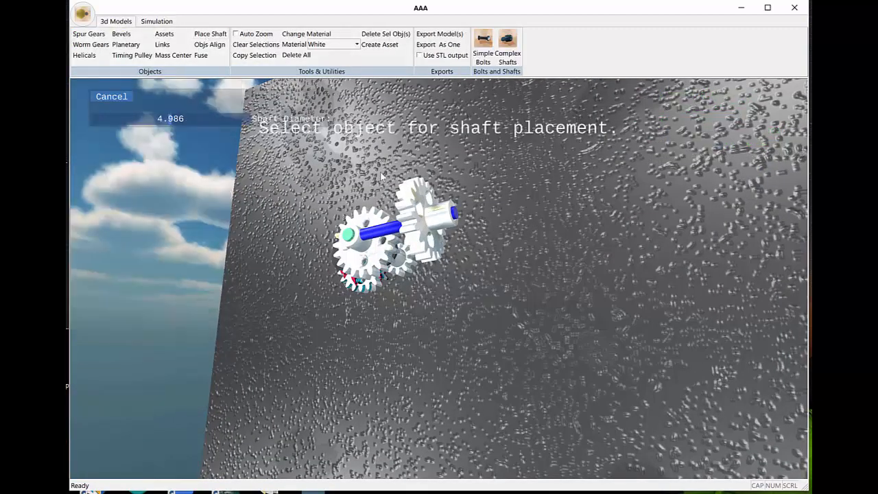
{"action": "left_click", "coordinate": [439, 222]}
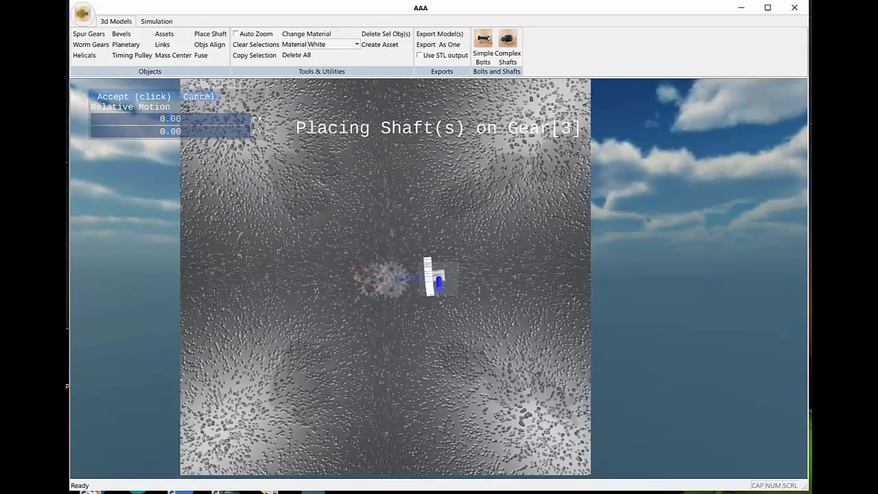
{"action": "scroll", "coordinate": [401, 373], "scroll_direction": "up", "scroll_amount": 5}
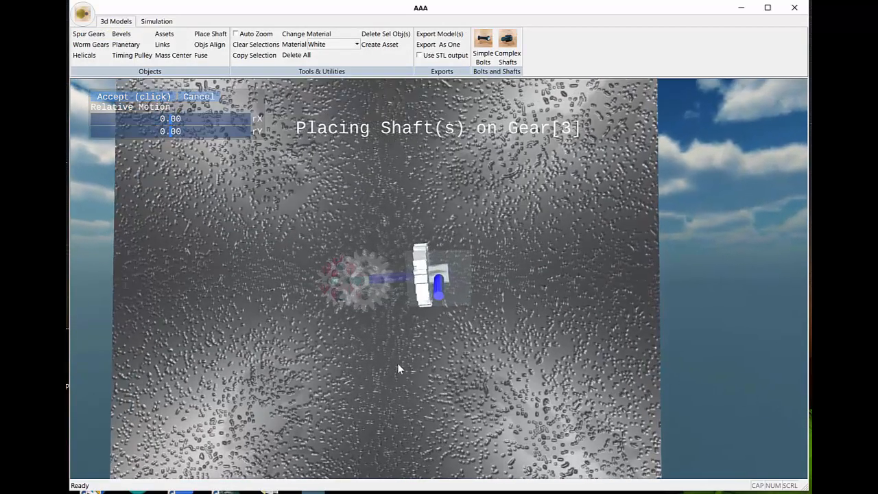
{"action": "scroll", "coordinate": [389, 367], "scroll_direction": "down", "scroll_amount": 2}
{"action": "middle_click_drag", "start_coordinate": [388, 363], "coordinate": [346, 375]}
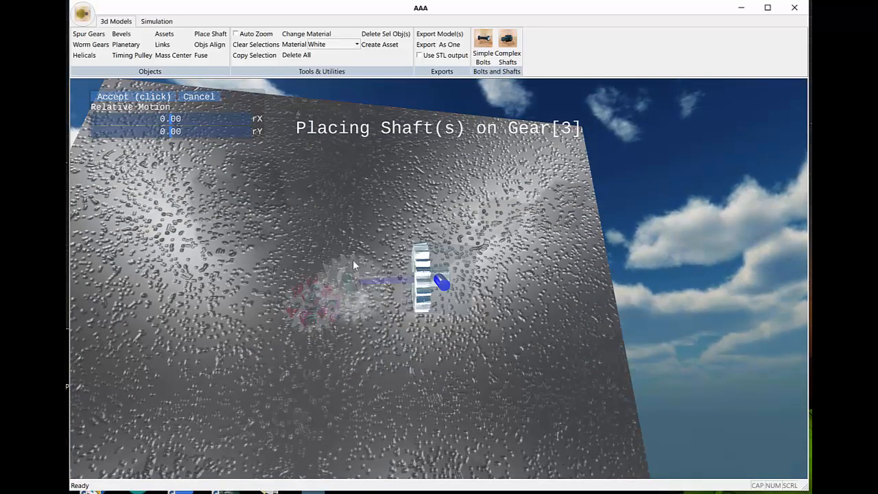
{"action": "middle_click_drag", "start_coordinate": [363, 315], "coordinate": [470, 370]}
{"action": "scroll", "coordinate": [415, 337], "scroll_direction": "down", "scroll_amount": 3}
{"action": "middle_click_drag", "start_coordinate": [442, 313], "coordinate": [427, 345]}
{"action": "scroll", "coordinate": [427, 345], "scroll_direction": "up", "scroll_amount": 5}
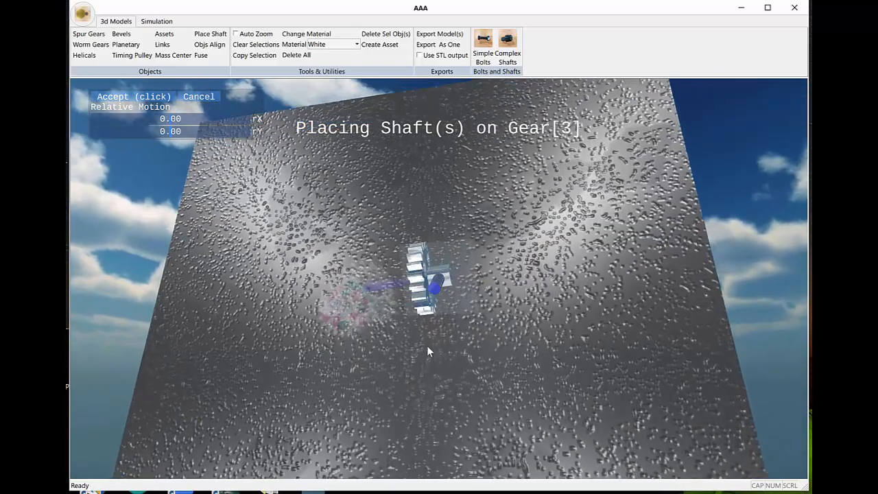
{"action": "scroll", "coordinate": [444, 380], "scroll_direction": "up", "scroll_amount": 5}
{"action": "scroll", "coordinate": [444, 379], "scroll_direction": "down", "scroll_amount": 2}
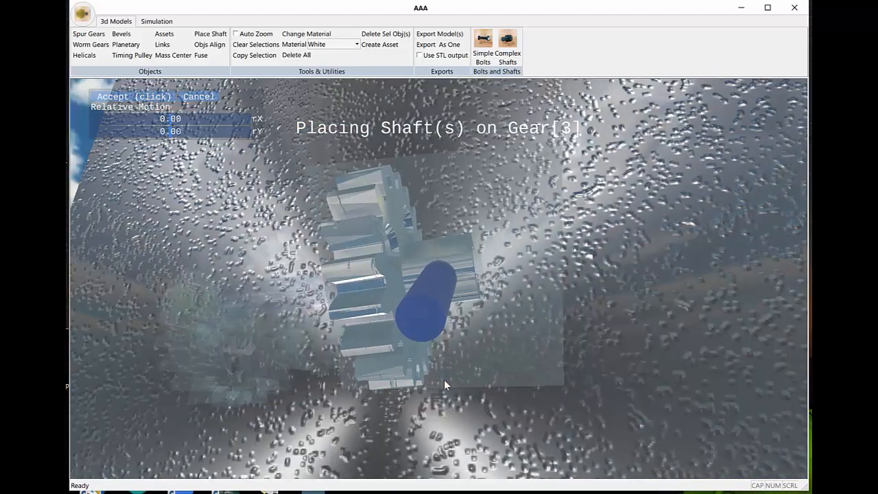
{"action": "middle_click_drag", "start_coordinate": [444, 380], "coordinate": [448, 384]}
{"action": "scroll", "coordinate": [449, 379], "scroll_direction": "up", "scroll_amount": 5}
{"action": "scroll", "coordinate": [449, 377], "scroll_direction": "down", "scroll_amount": 6}
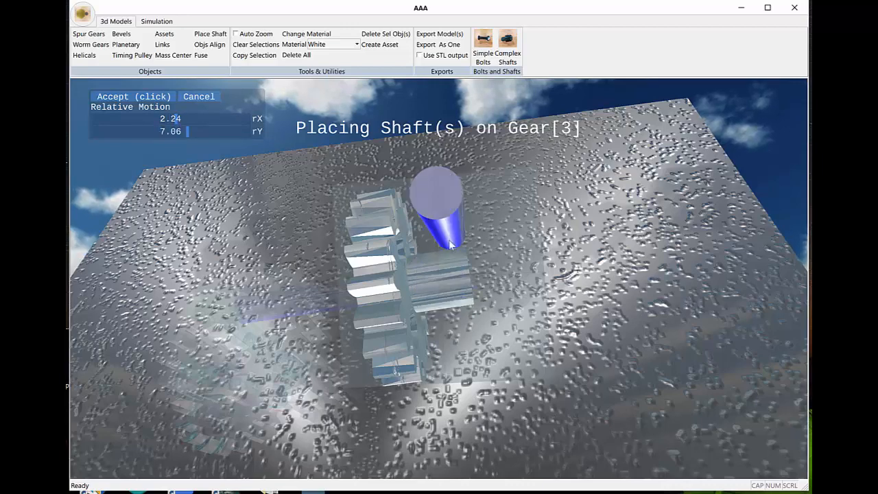
Step: Set the shaft's relative offset to rX -0.99 and rY 12.00 and accept the placement
{"action": "middle_click_drag", "start_coordinate": [449, 240], "coordinate": [485, 283]}
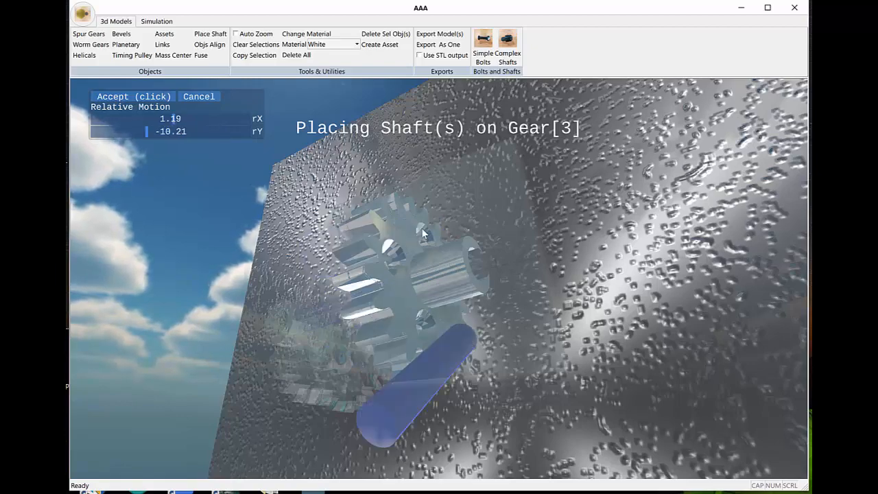
{"action": "middle_click_drag", "start_coordinate": [426, 285], "coordinate": [538, 291]}
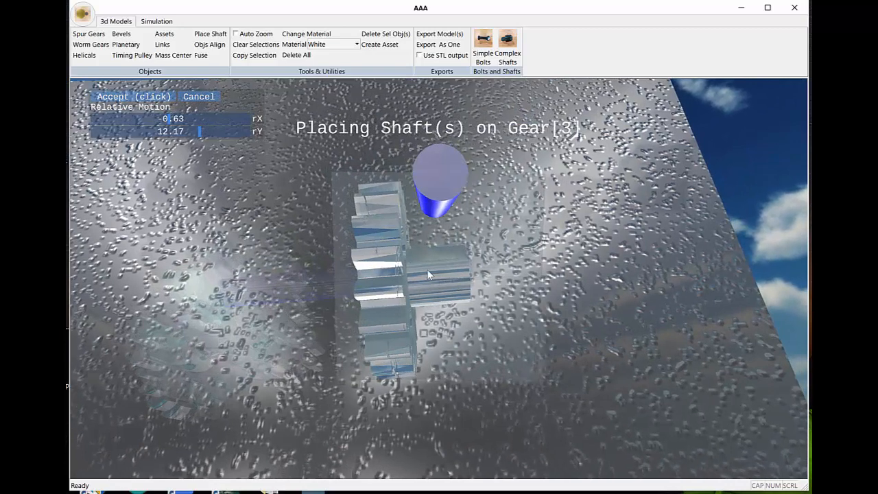
{"action": "middle_click_drag", "start_coordinate": [426, 269], "coordinate": [439, 251]}
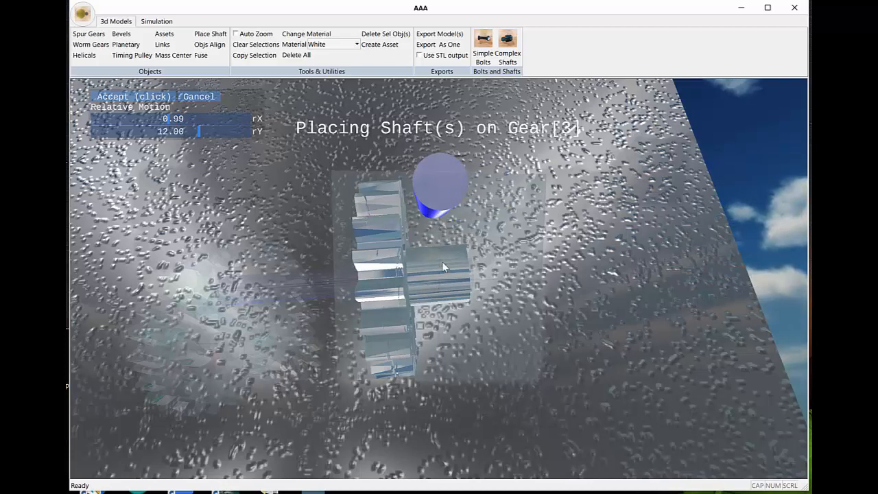
{"action": "middle_click_drag", "start_coordinate": [442, 266], "coordinate": [451, 276]}
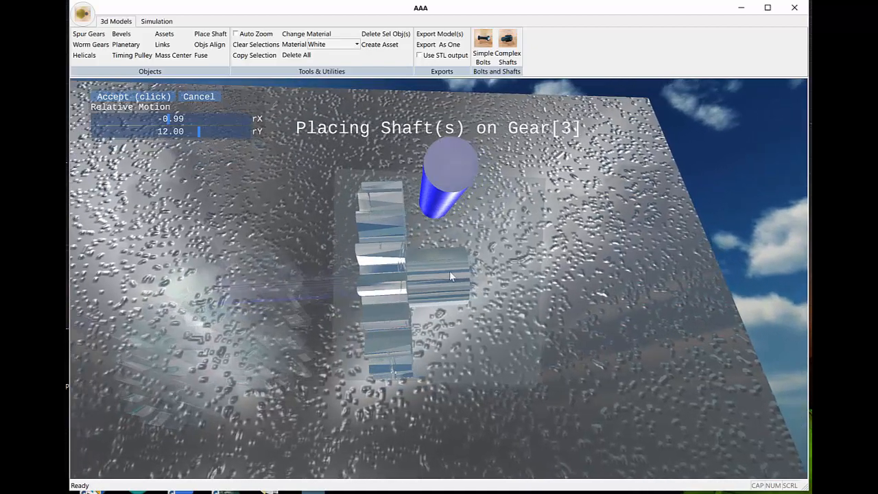
{"action": "left_click", "coordinate": [135, 97]}
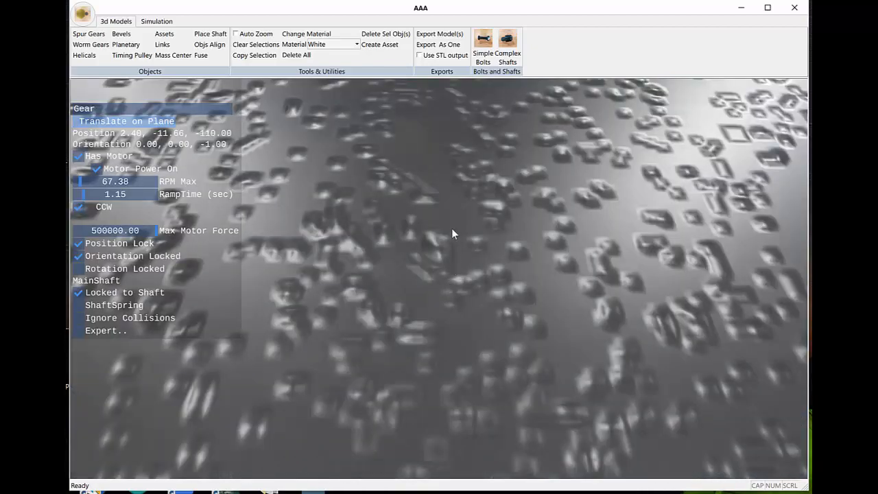
Step: Examine the offset shaft on the outer gear from several angles
{"action": "scroll", "coordinate": [480, 295], "scroll_direction": "down", "scroll_amount": 5}
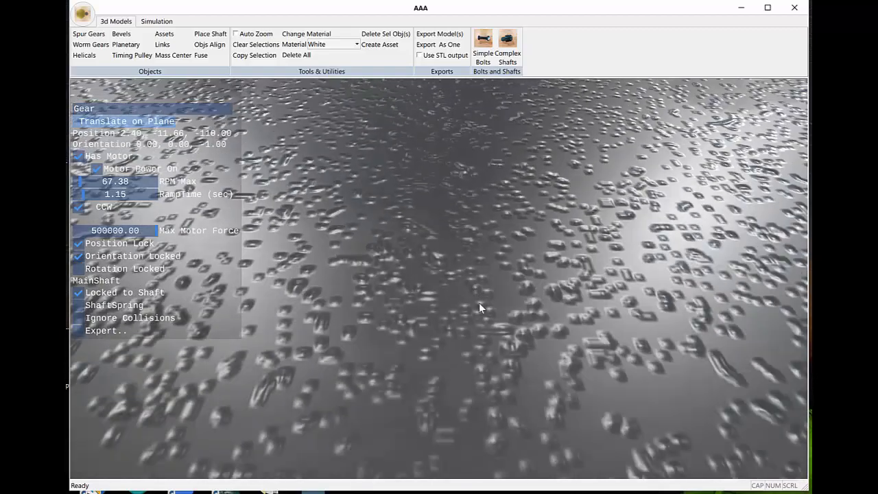
{"action": "mouse_move", "coordinate": [479, 303]}
{"action": "middle_mouse_down"}
{"action": "mouse_move", "coordinate": [467, 281]}
{"action": "mouse_move", "coordinate": [481, 319]}
{"action": "middle_mouse_up"}
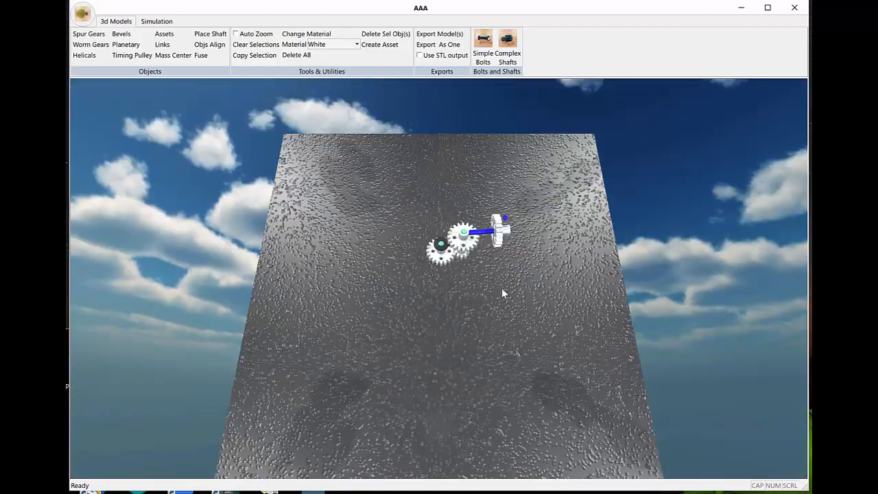
{"action": "middle_click_drag", "start_coordinate": [502, 288], "coordinate": [439, 306]}
{"action": "scroll", "coordinate": [492, 291], "scroll_direction": "up", "scroll_amount": 8}
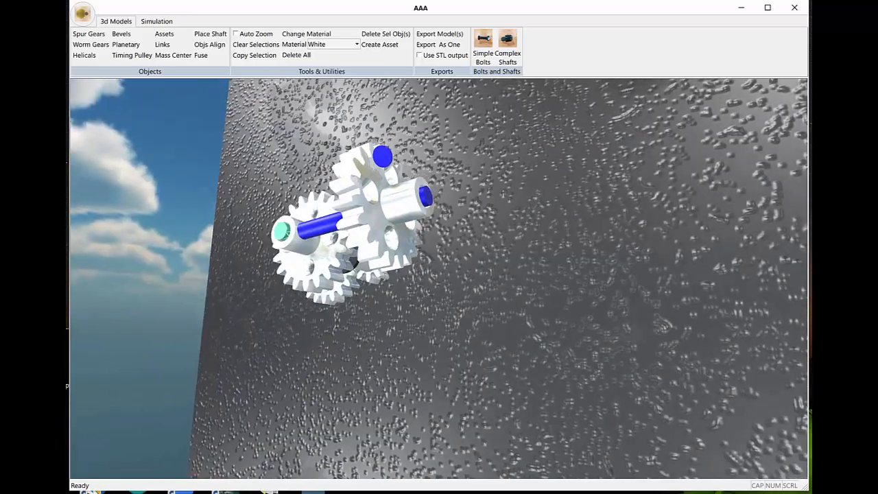
{"action": "middle_click_drag", "start_coordinate": [424, 199], "coordinate": [423, 190]}
{"action": "mouse_move", "coordinate": [501, 230]}
{"action": "middle_mouse_down"}
{"action": "mouse_move", "coordinate": [474, 275]}
{"action": "mouse_move", "coordinate": [489, 231]}
{"action": "middle_mouse_up"}
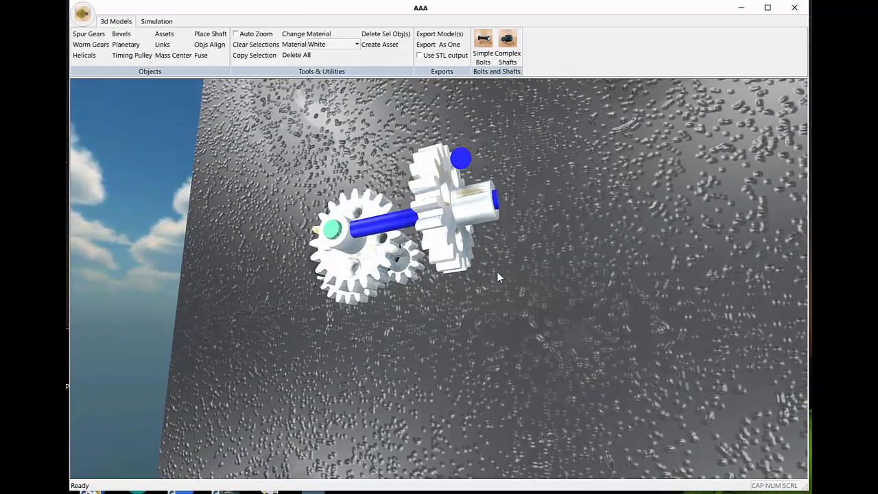
{"action": "middle_click_drag", "start_coordinate": [498, 277], "coordinate": [503, 229]}
{"action": "middle_click_drag", "start_coordinate": [513, 320], "coordinate": [501, 295]}
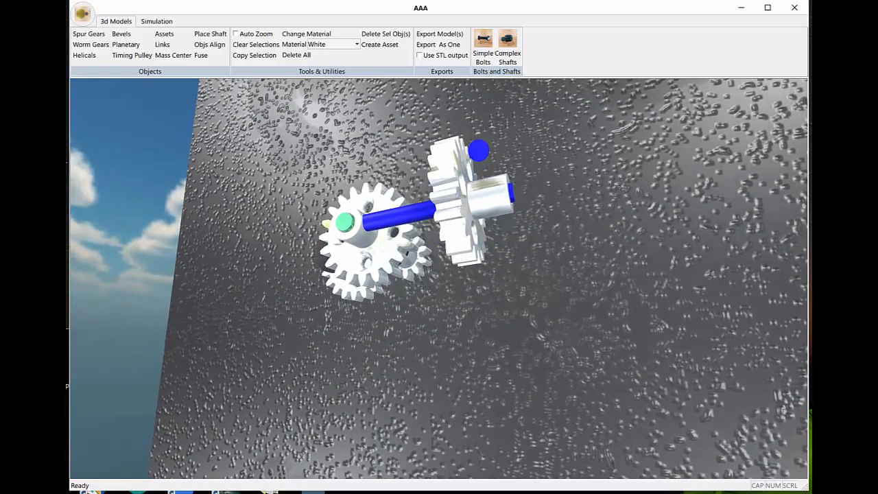
Step: Copy the gear from the blue shaft's end onto the free end of the offset shaft and accept its position
{"action": "left_click", "coordinate": [458, 239]}
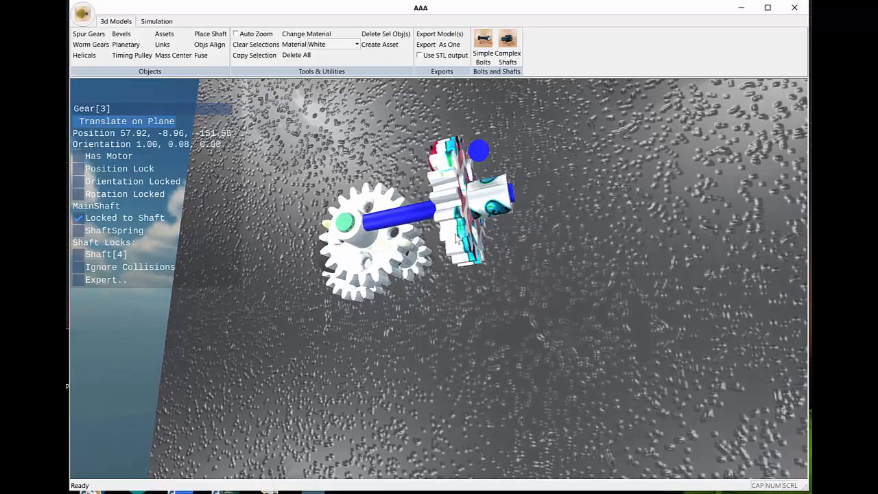
{"action": "left_click", "coordinate": [263, 58]}
{"action": "left_click", "coordinate": [479, 152]}
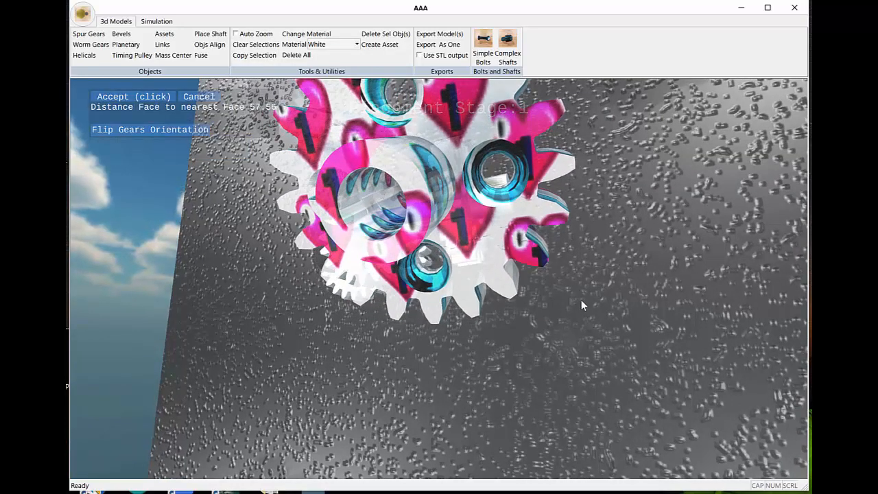
{"action": "left_click", "coordinate": [147, 101]}
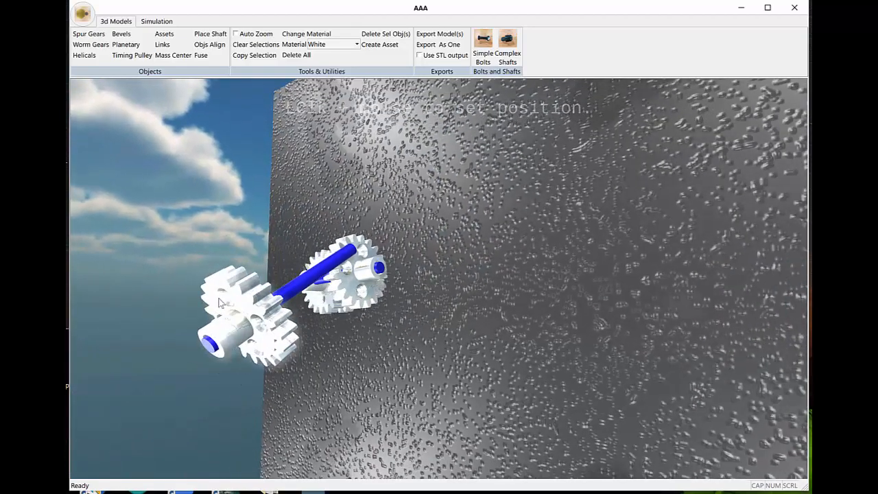
{"action": "left_click", "coordinate": [220, 302]}
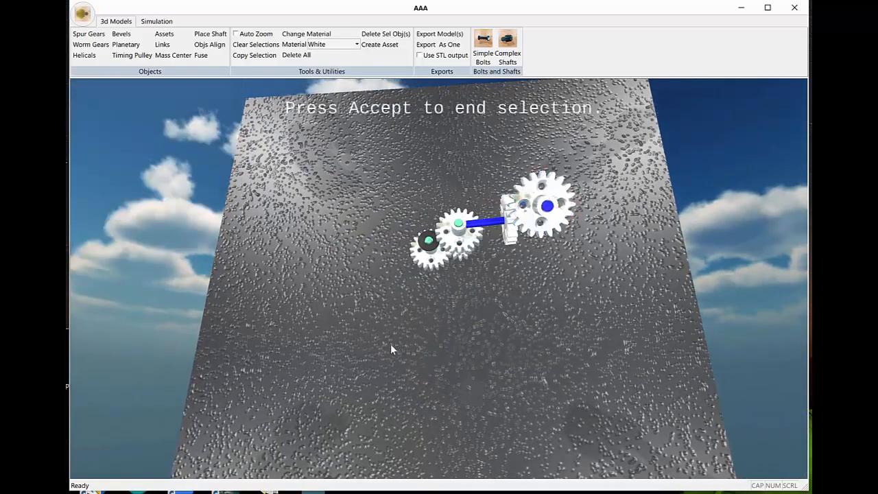
Step: Run the simulation to watch how the extended gear and shaft assembly moves, and stop it
{"action": "left_click", "coordinate": [152, 21]}
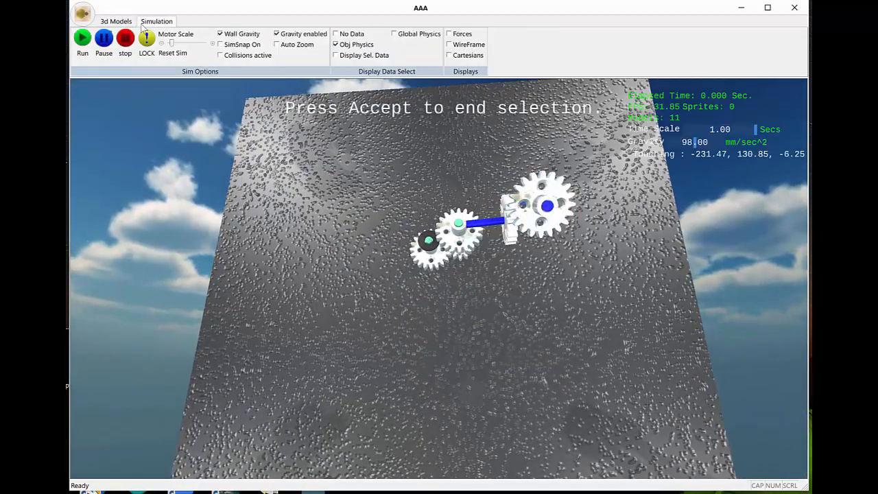
{"action": "left_click", "coordinate": [81, 41]}
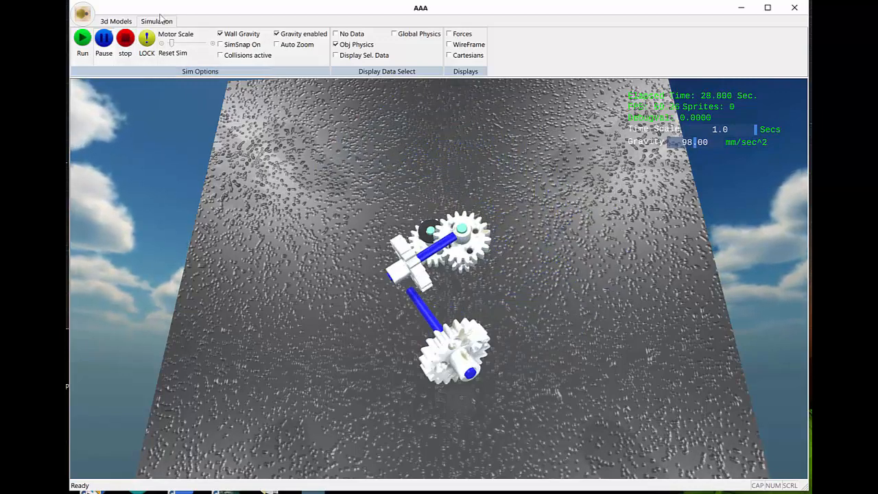
{"action": "left_click", "coordinate": [127, 40]}
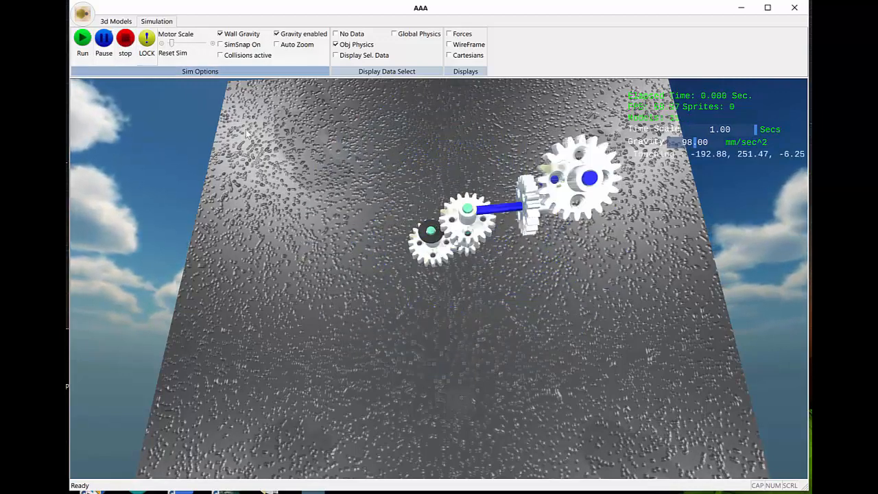
Step: Give the middle gear that carries the offset shaft a motor and run the simulation
{"action": "left_click", "coordinate": [536, 227]}
{"action": "left_click", "coordinate": [80, 156]}
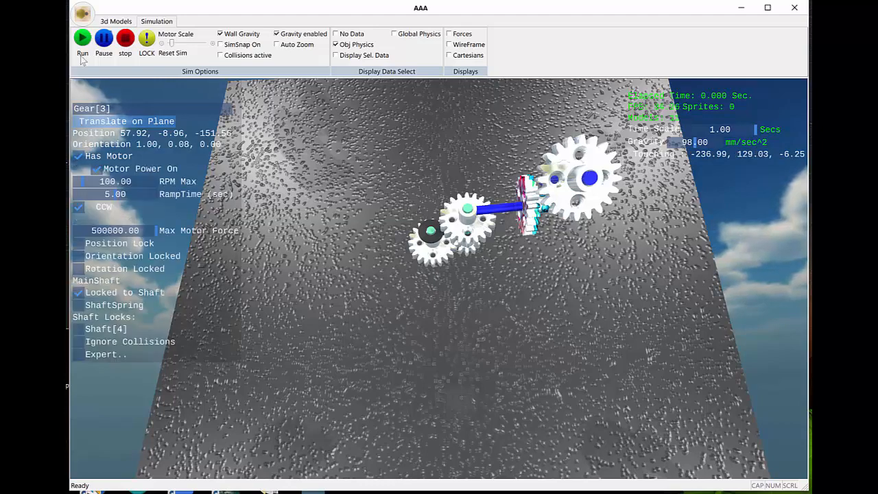
{"action": "left_click", "coordinate": [81, 39]}
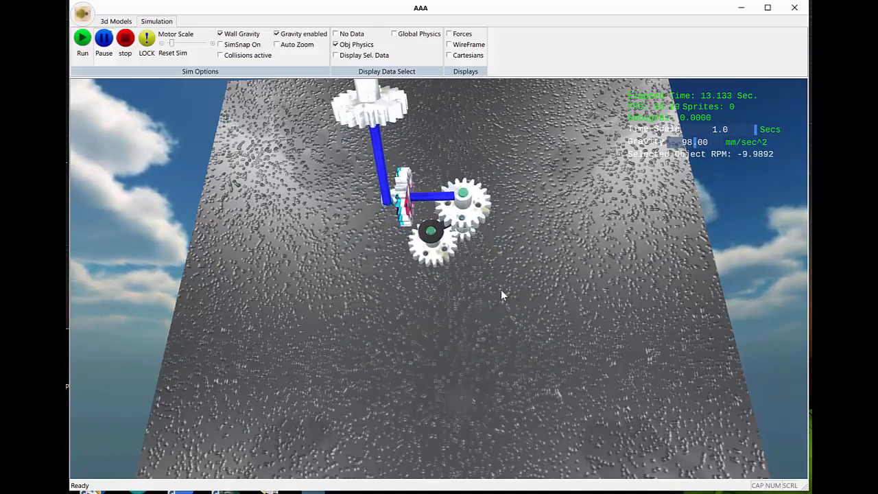
Step: Examine the motor-driven gear swinging the offset shaft from several angles, and stop the simulation
{"action": "scroll", "coordinate": [501, 289], "scroll_direction": "down", "scroll_amount": 2}
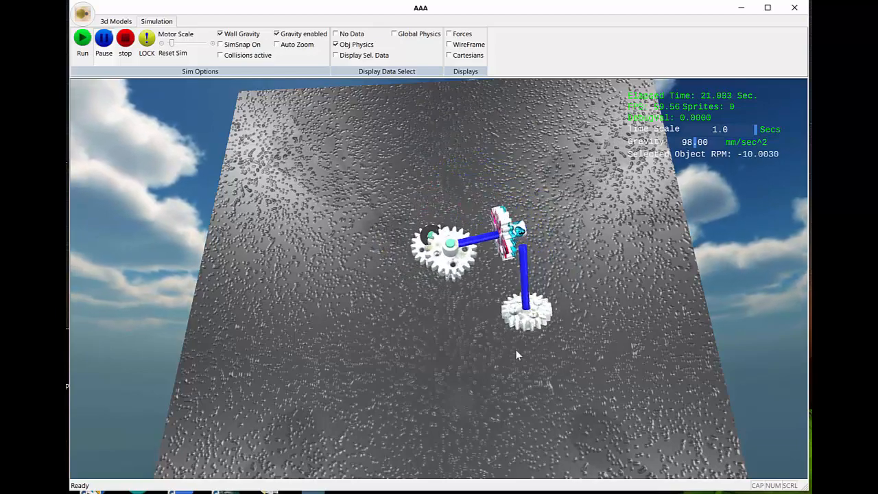
{"action": "middle_click_drag", "start_coordinate": [604, 356], "coordinate": [562, 344]}
{"action": "scroll", "coordinate": [550, 352], "scroll_direction": "up", "scroll_amount": 3}
{"action": "scroll", "coordinate": [560, 350], "scroll_direction": "down", "scroll_amount": 3}
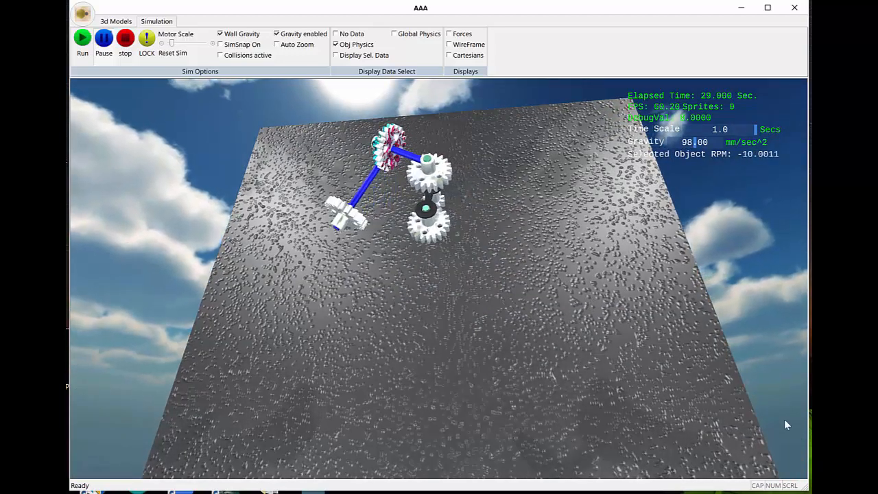
{"action": "middle_click_drag", "start_coordinate": [523, 287], "coordinate": [526, 287]}
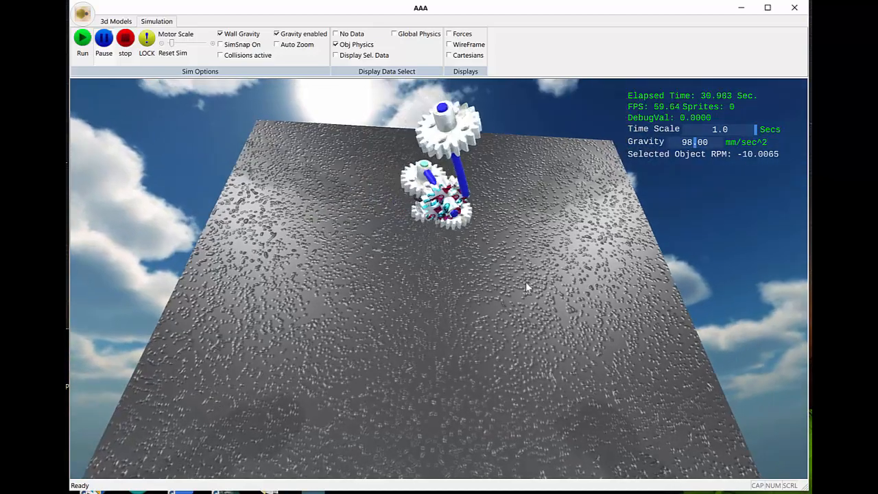
{"action": "middle_click_drag", "start_coordinate": [344, 250], "coordinate": [339, 252]}
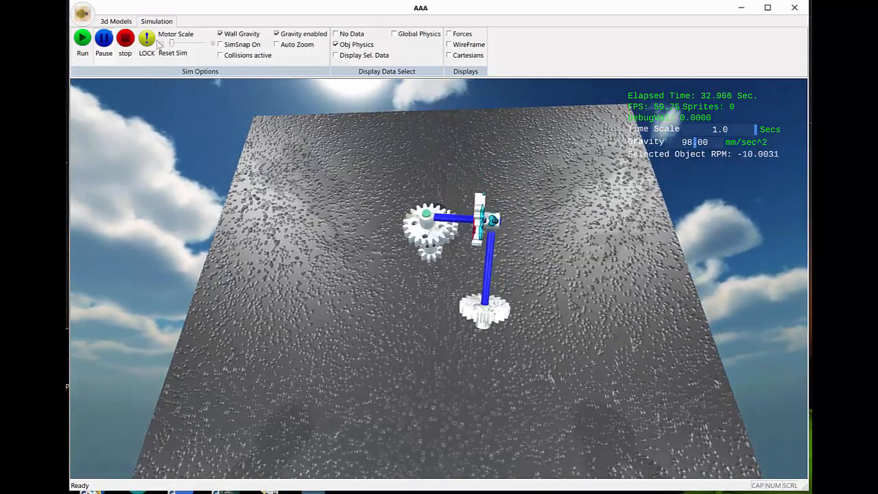
{"action": "left_click", "coordinate": [122, 41]}
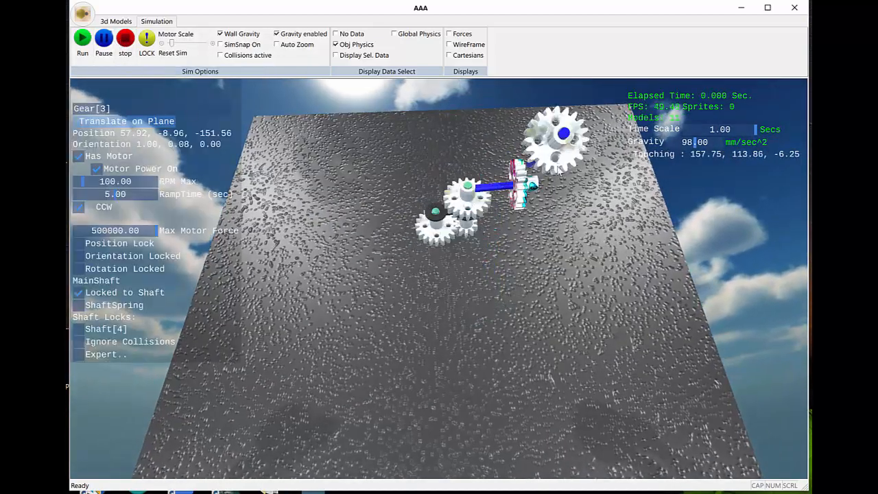
Step: Show the expert physics settings of the outermost gear and run the simulation again
{"action": "left_click", "coordinate": [557, 155]}
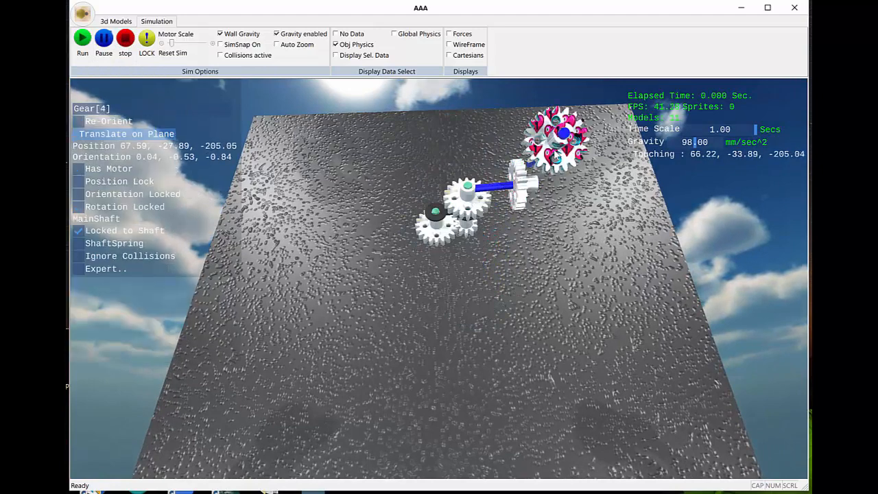
{"action": "left_click", "coordinate": [79, 270]}
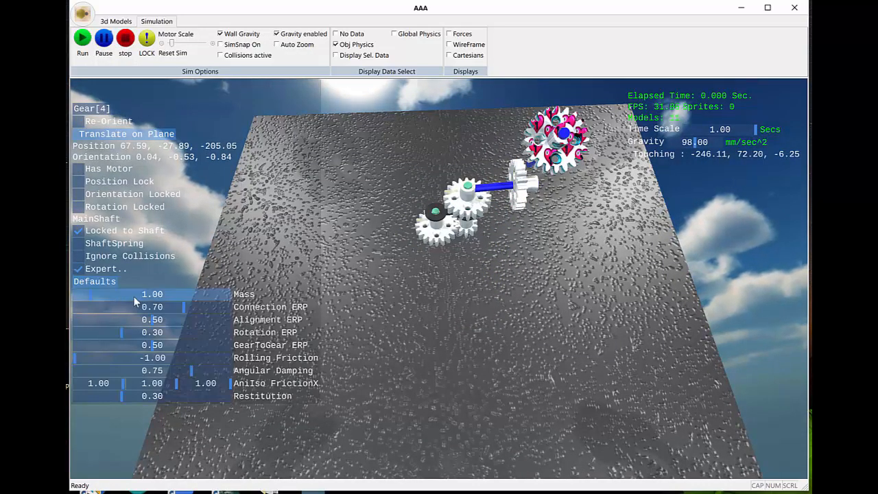
{"action": "left_click", "coordinate": [82, 41]}
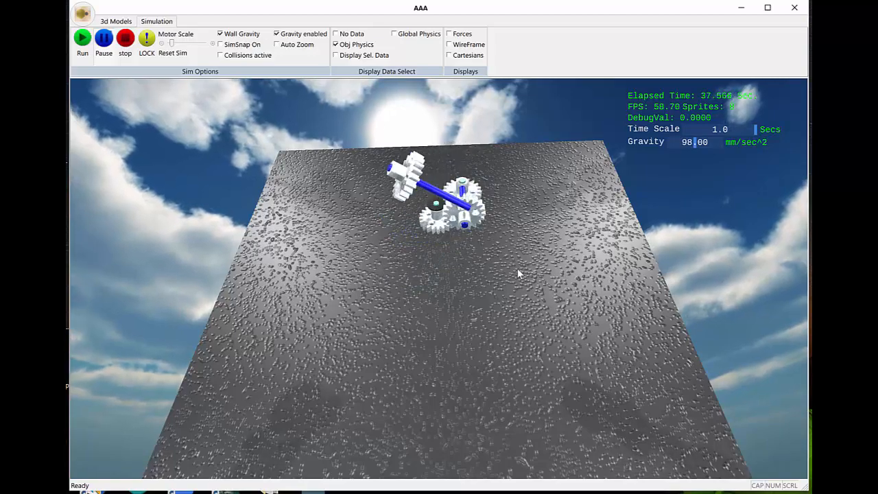
Step: Examine the outermost gear and both blue shafts in motion from several angles and distances
{"action": "mouse_move", "coordinate": [518, 268]}
{"action": "middle_mouse_down"}
{"action": "mouse_move", "coordinate": [504, 282]}
{"action": "mouse_move", "coordinate": [521, 262]}
{"action": "middle_mouse_up"}
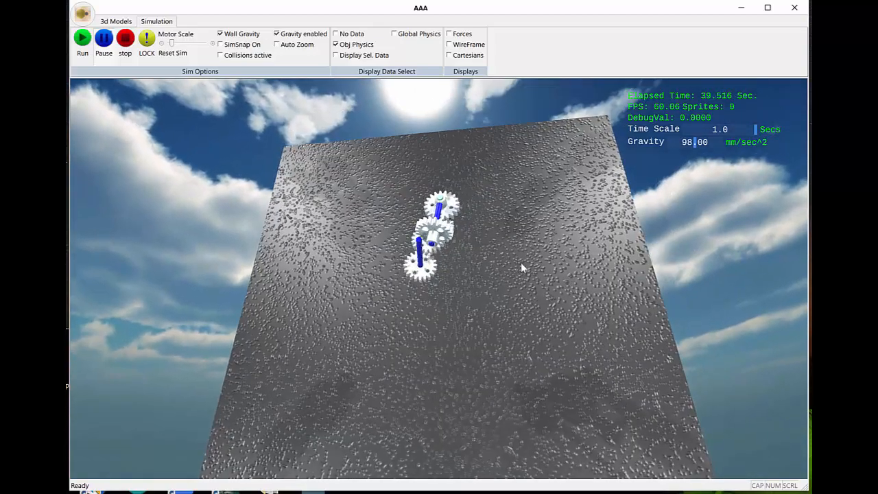
{"action": "scroll", "coordinate": [521, 262], "scroll_direction": "up", "scroll_amount": 3}
{"action": "scroll", "coordinate": [531, 259], "scroll_direction": "up", "scroll_amount": 1}
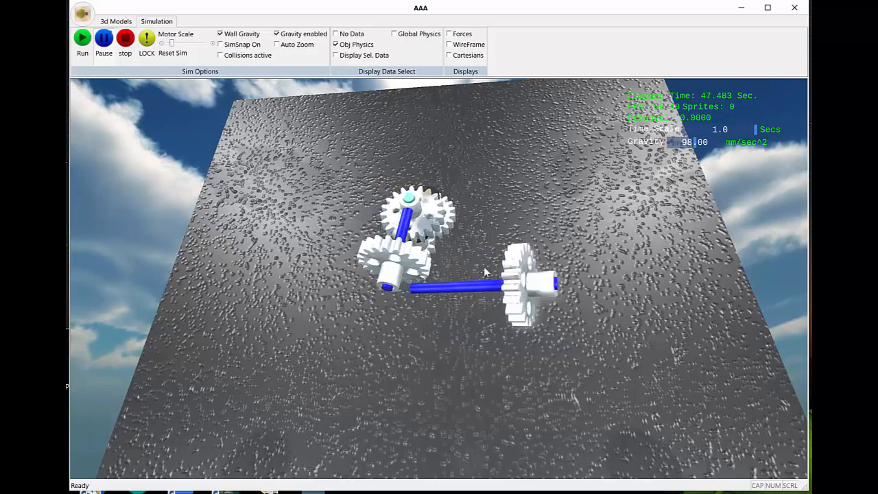
{"action": "middle_click_drag", "start_coordinate": [556, 380], "coordinate": [445, 265]}
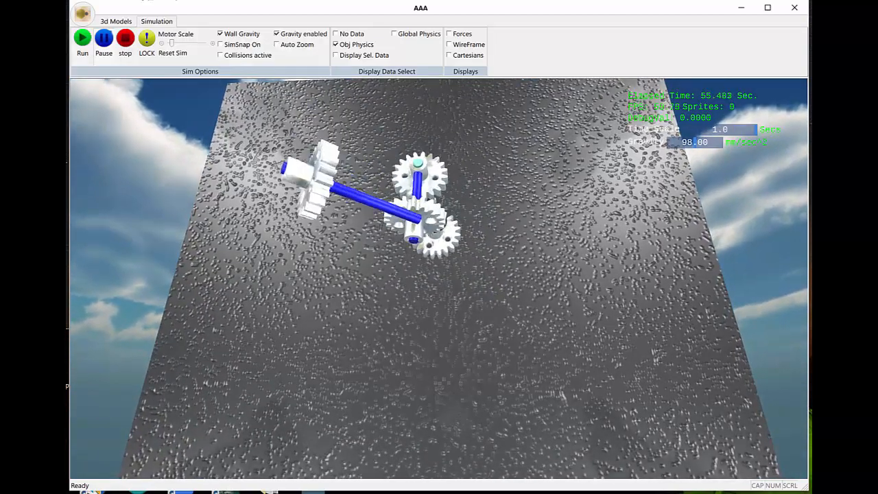